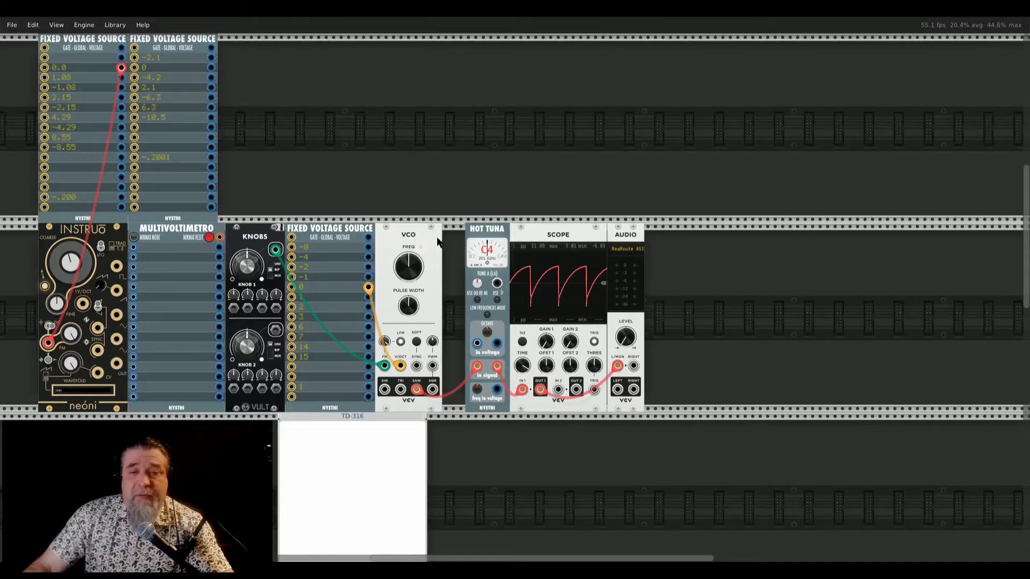
Step: Raise the audio output level and sweep Knob 1 above and below its centre to modulate the VCO frequency
mouse_move(419, 272)
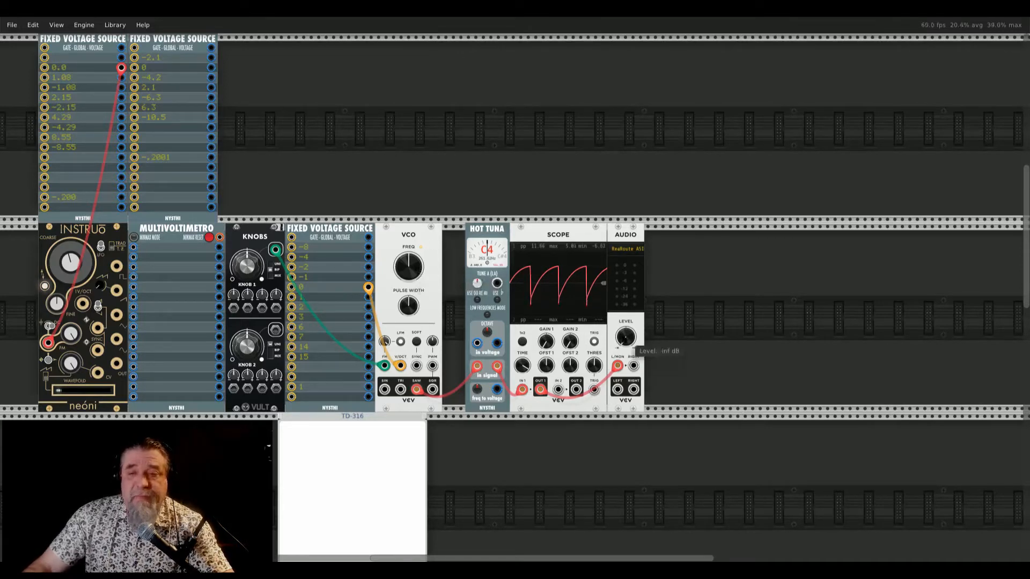
drag(631, 339, 631, 322)
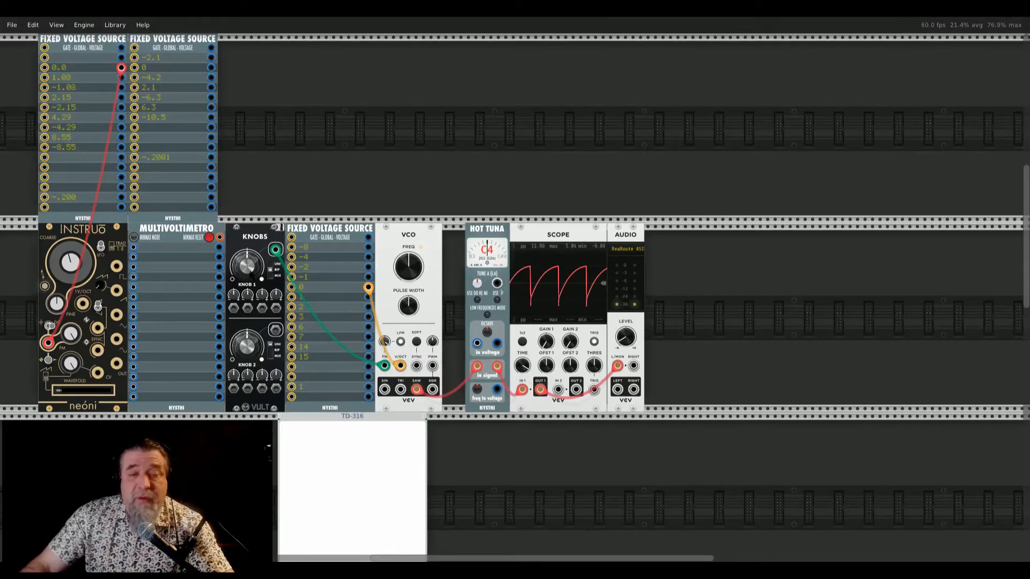
mouse_move(251, 274)
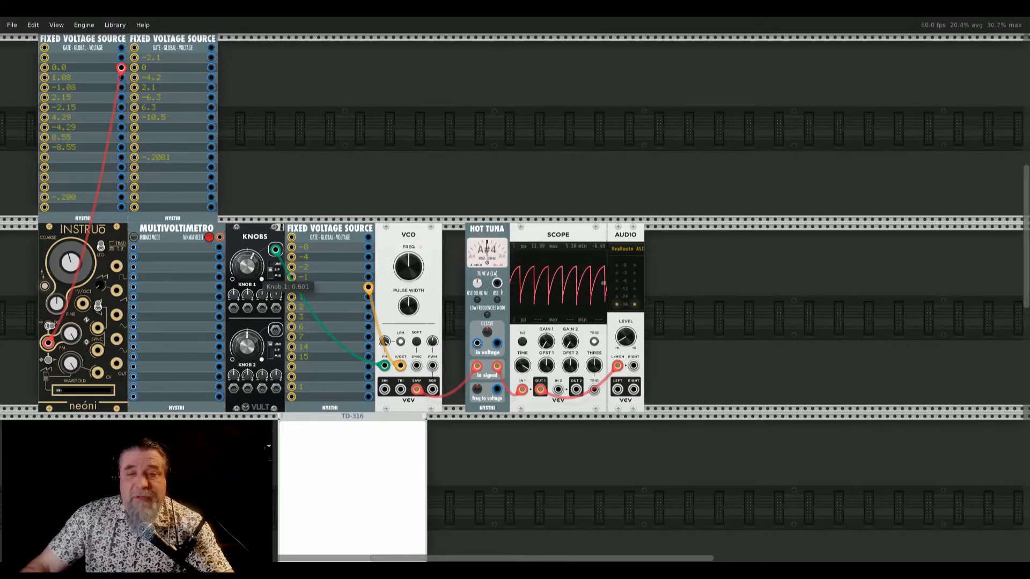
drag(251, 274, 251, 276)
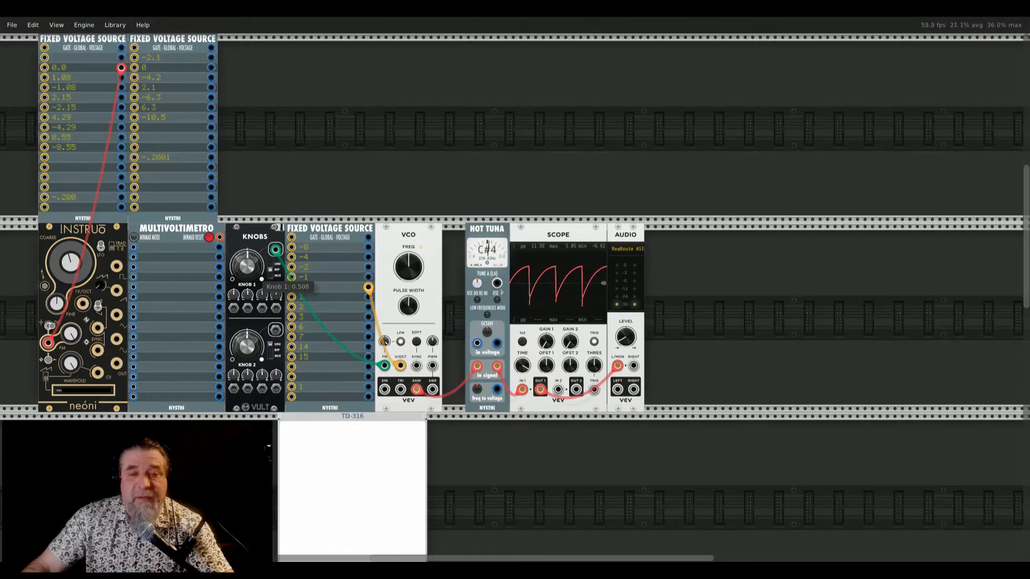
drag(252, 275, 251, 280)
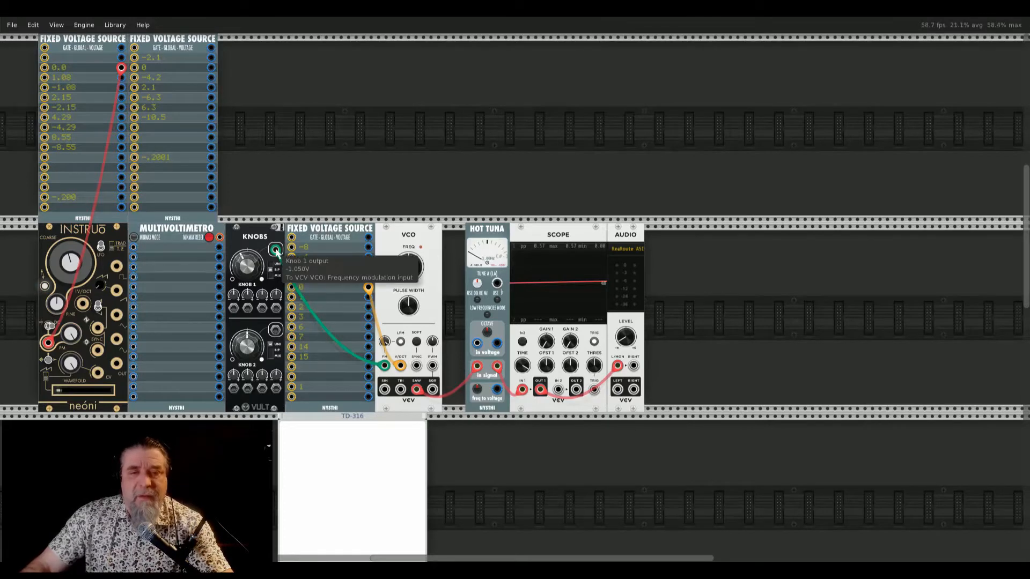
Step: Repatch the VCO's FM input from Knob 1 to the fixed voltage source, alternating between its 1 V and 0 V outputs and ending on 1 V
drag(276, 250, 368, 299)
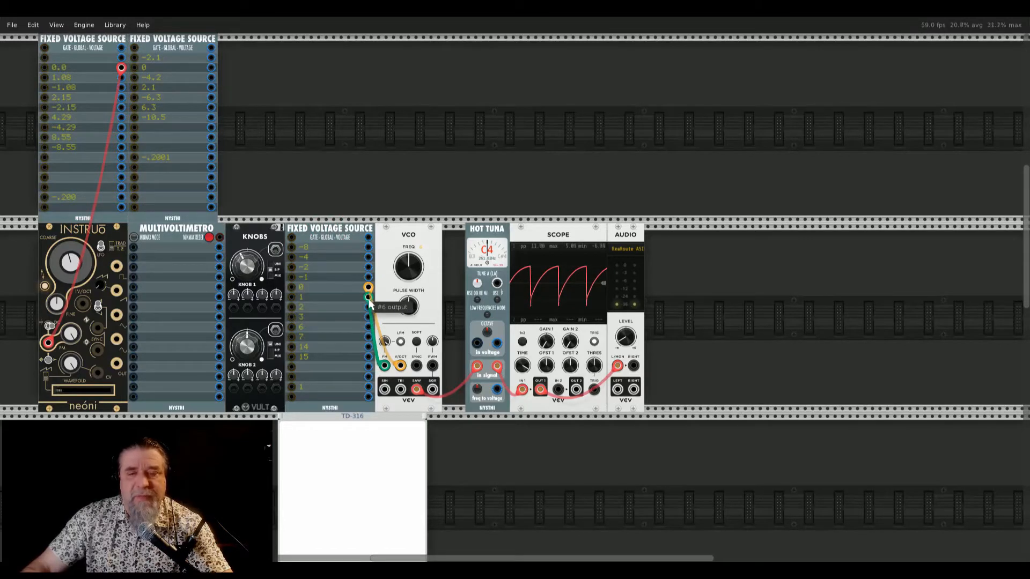
drag(368, 299, 369, 288)
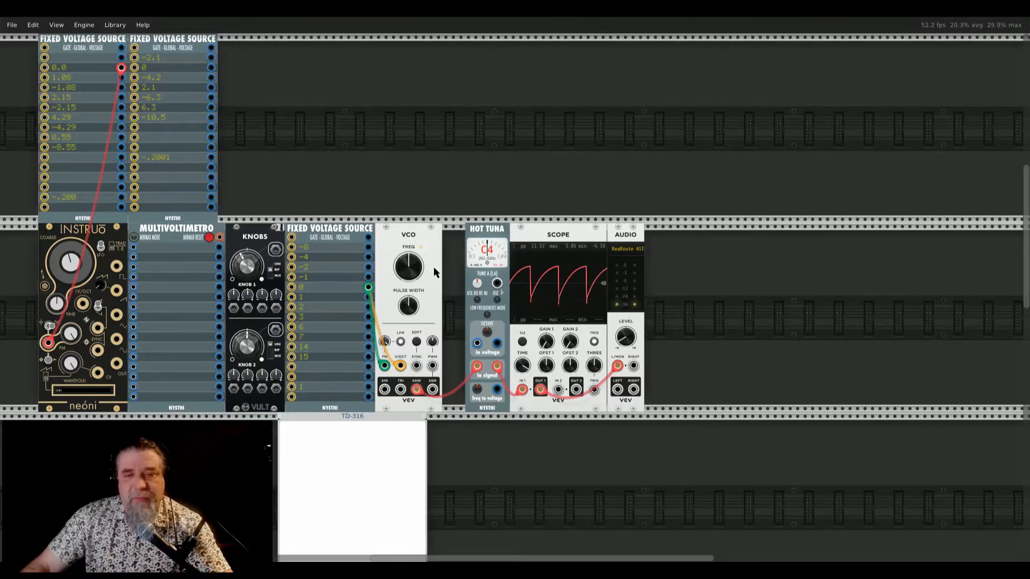
mouse_move(412, 269)
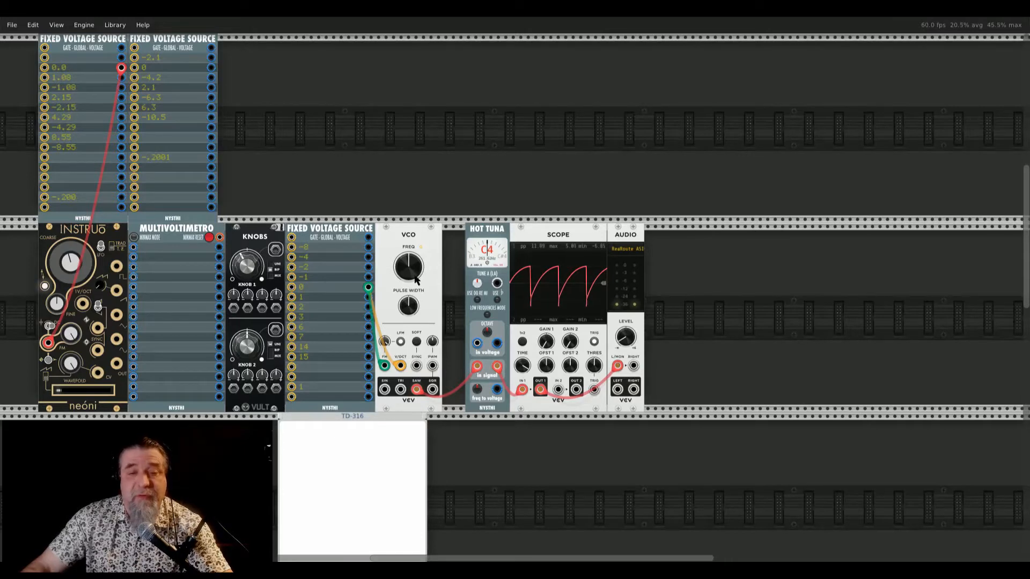
drag(368, 288, 369, 298)
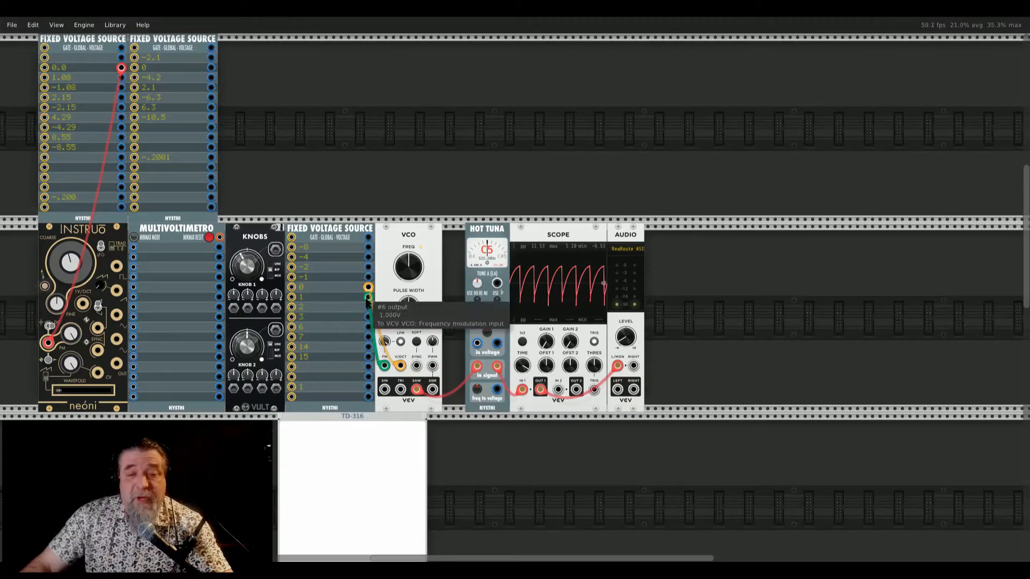
drag(368, 300, 368, 300)
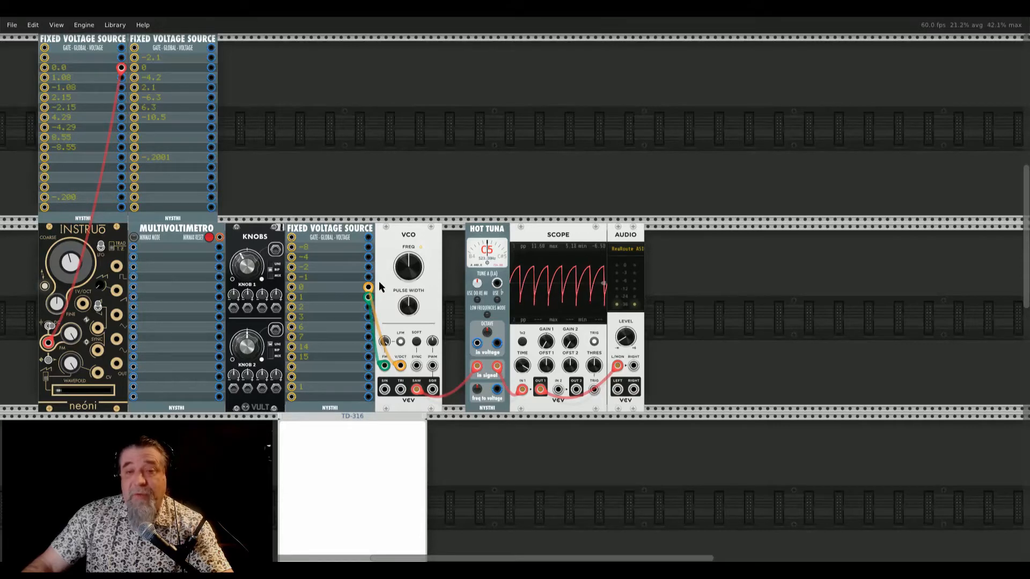
Step: Feed the VCO's FM input from the 3 V, 7 V and -4 V outputs, and return it to 0 V
drag(368, 297, 369, 317)
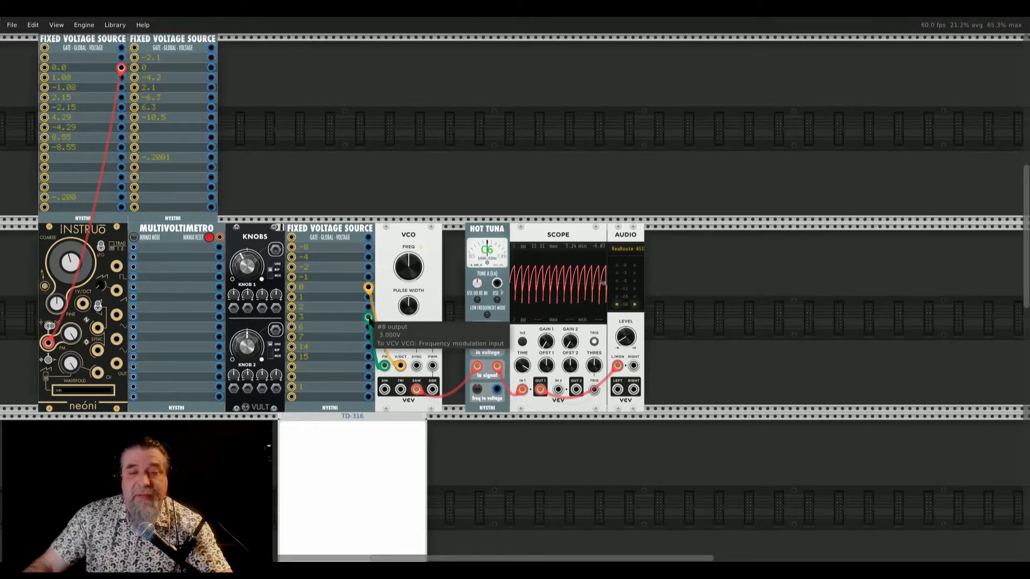
drag(372, 322, 370, 341)
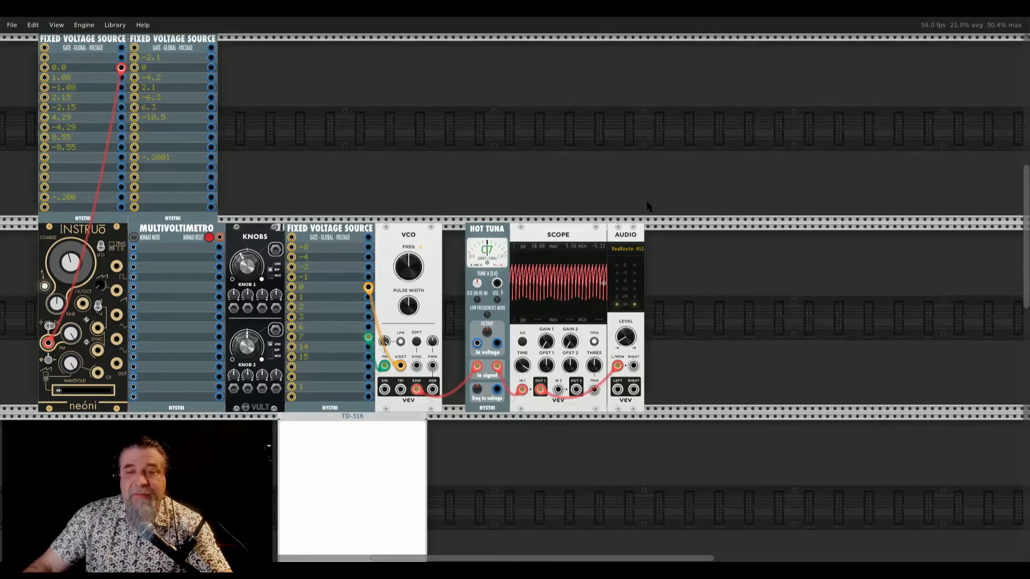
mouse_move(369, 340)
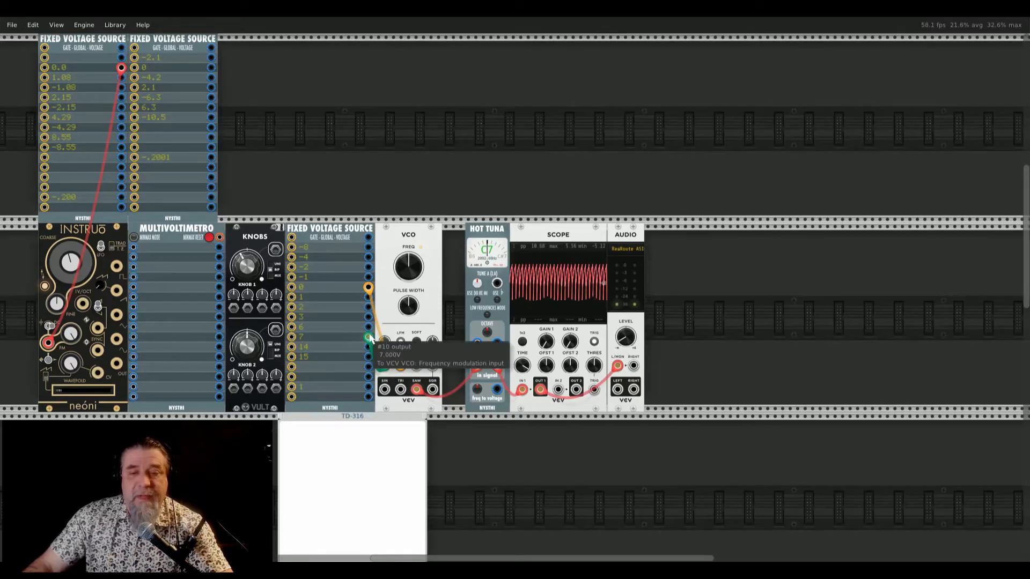
drag(369, 340, 368, 257)
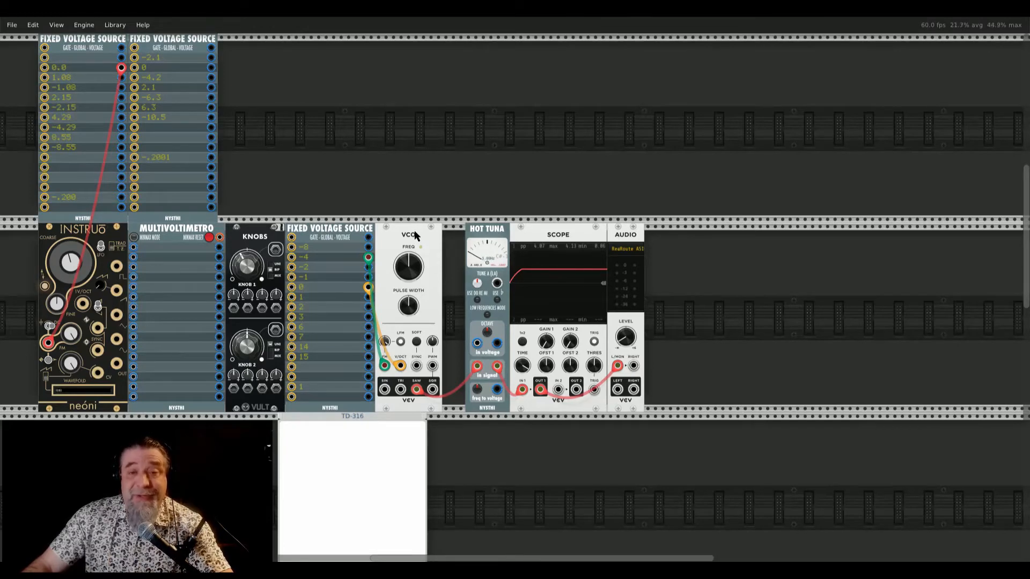
drag(371, 258, 369, 287)
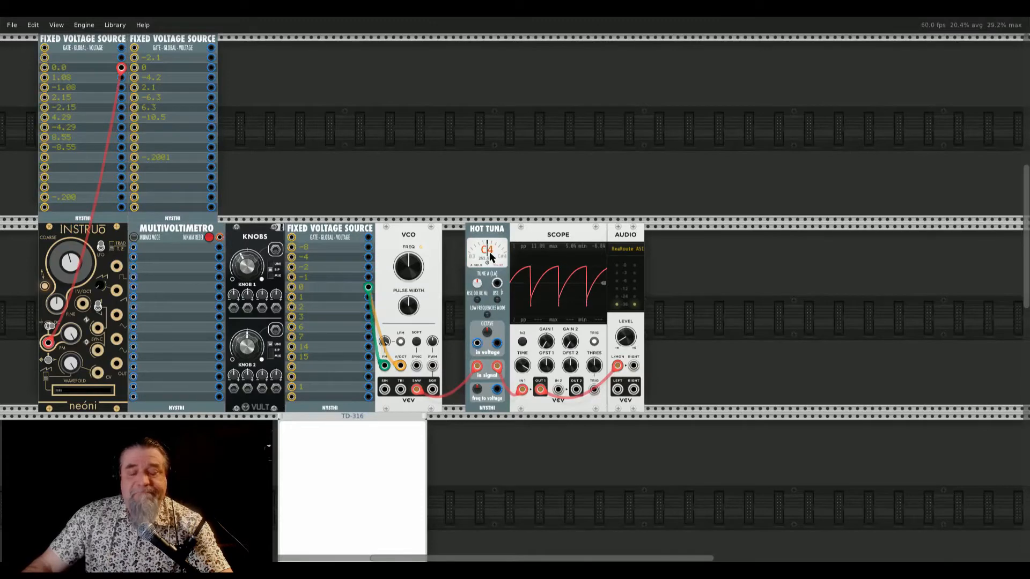
Step: Move the VCO's V/OCT cable to the 1 V output and feed the FM input from the 2 V and 6 V outputs
mouse_move(421, 269)
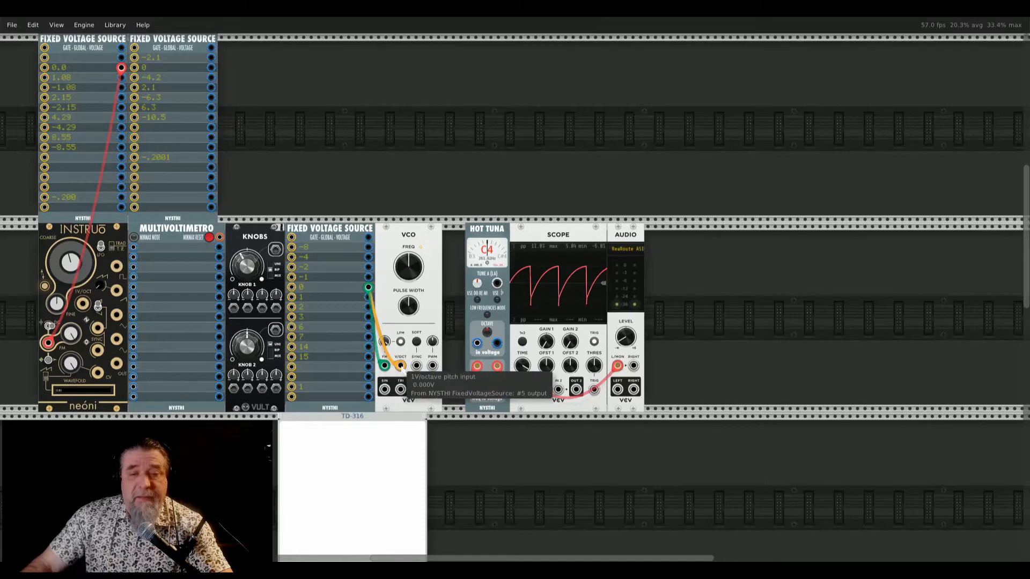
click(401, 367)
mouse_move(369, 289)
mouse_down()
mouse_move(379, 291)
mouse_move(369, 298)
mouse_up()
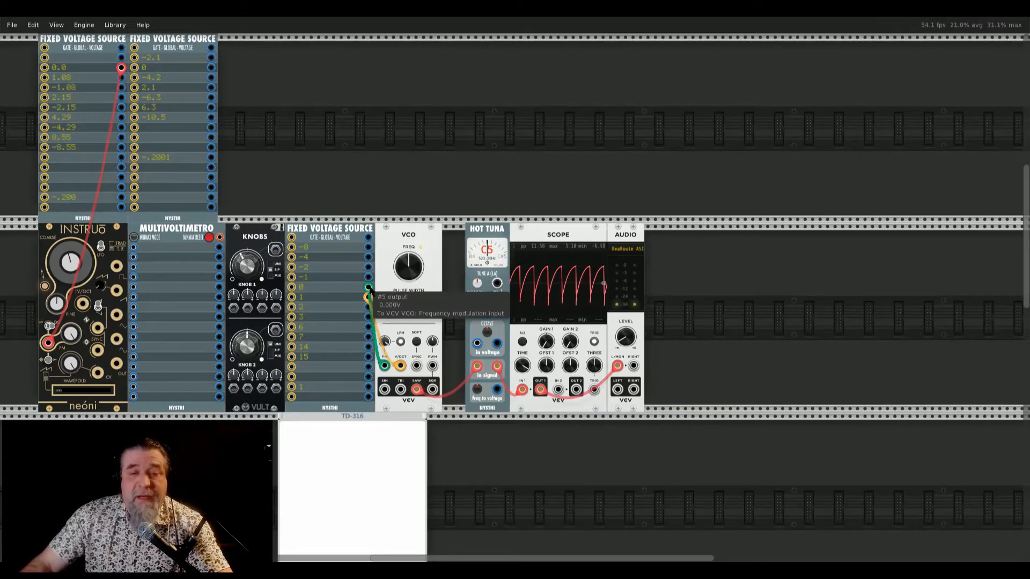
drag(369, 288, 368, 307)
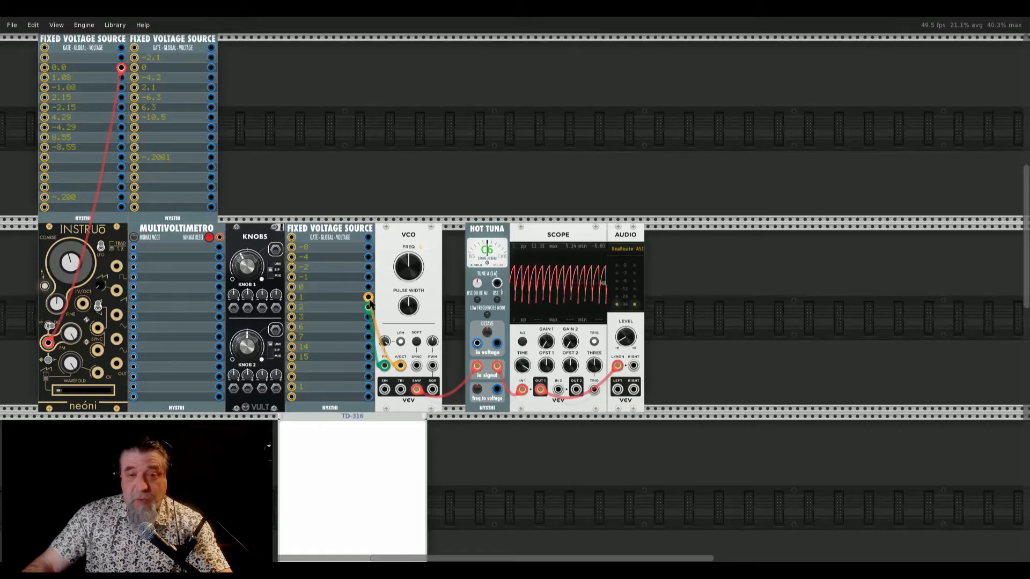
mouse_move(370, 307)
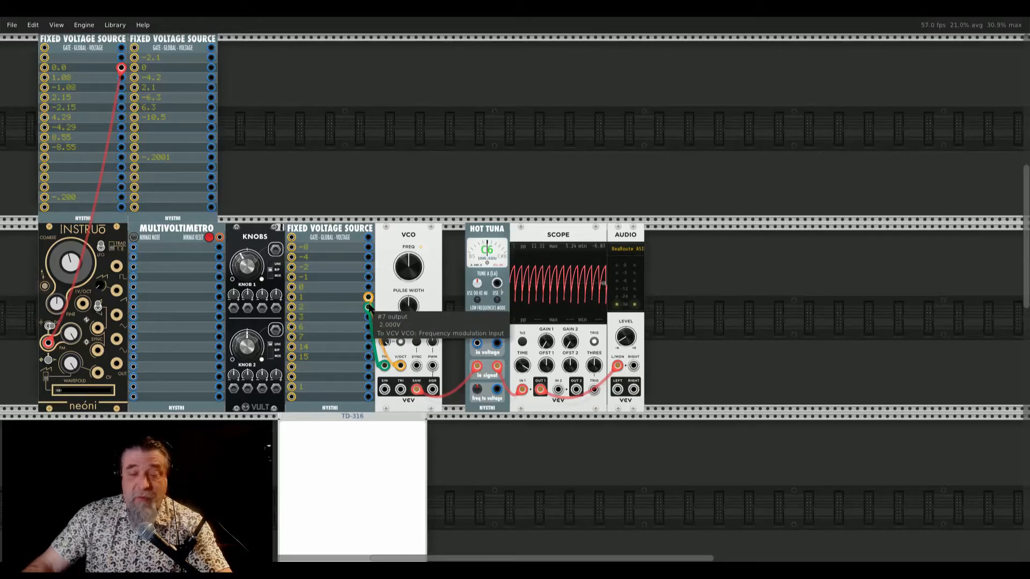
drag(369, 308, 370, 327)
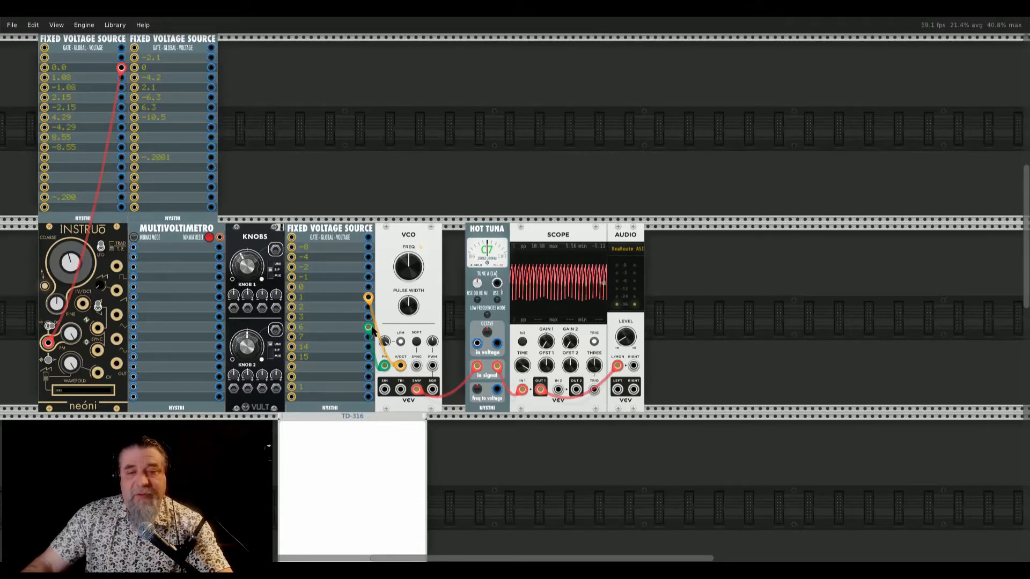
Step: Bring the VCO's FM cable back to the 0 V output, and step it down to the -2 V and -4 V outputs
drag(369, 328, 368, 288)
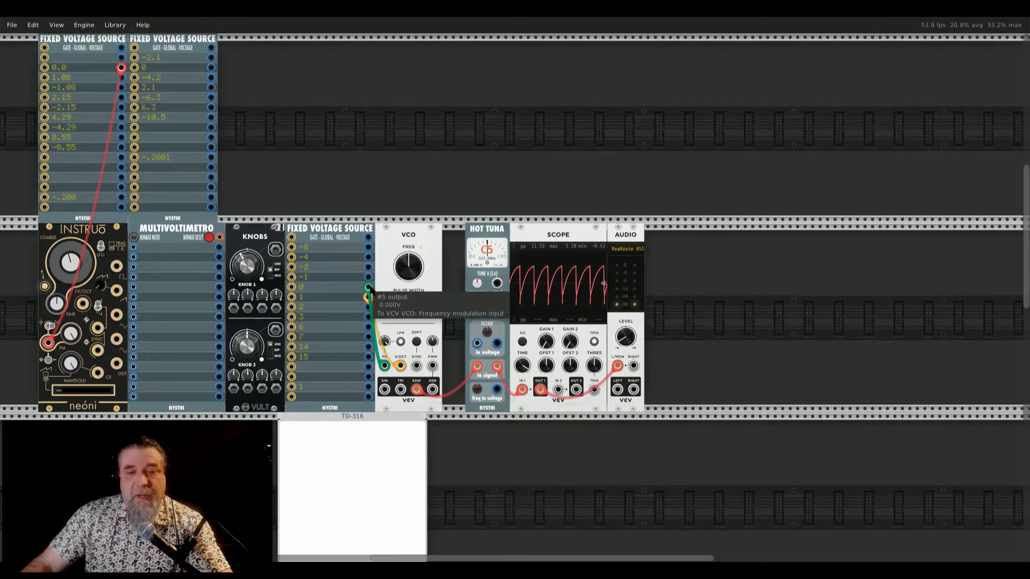
drag(369, 288, 367, 267)
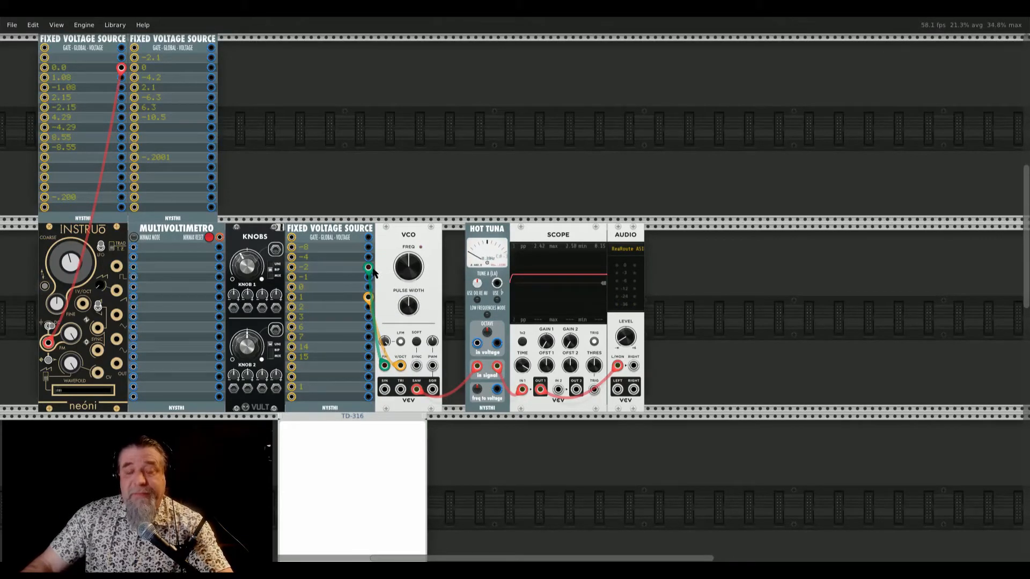
drag(368, 268, 368, 257)
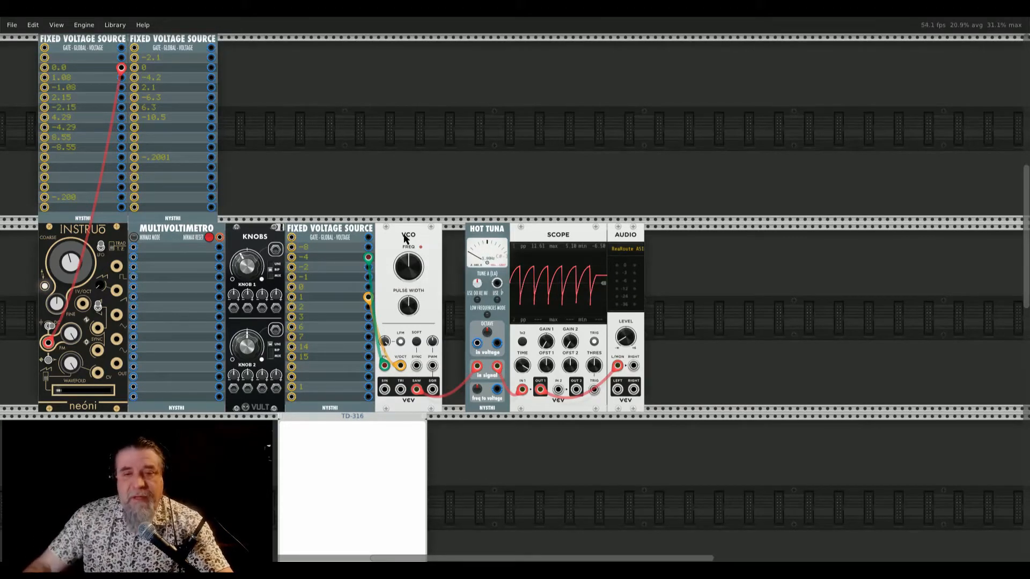
Step: Move the VCO and its fixed voltage source to the upper row and place the Instruō neóni beside the Knobs module
drag(419, 237, 441, 102)
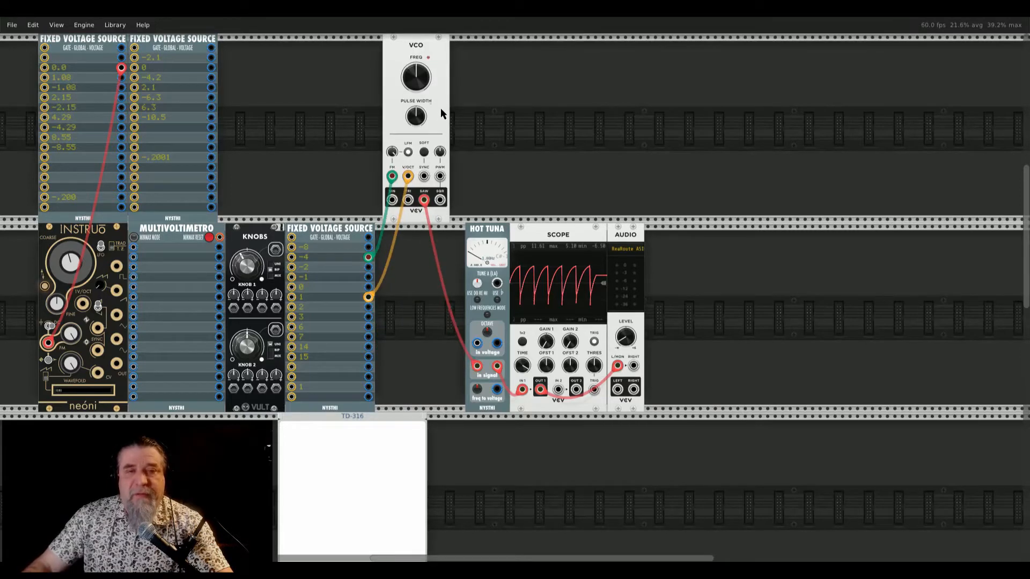
drag(105, 236, 284, 47)
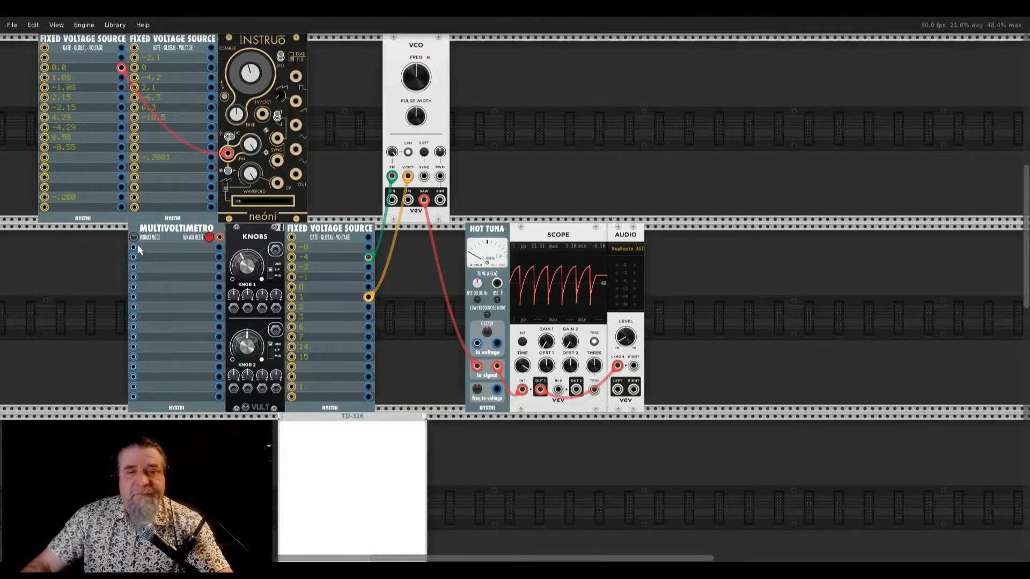
key(ctrl+z)
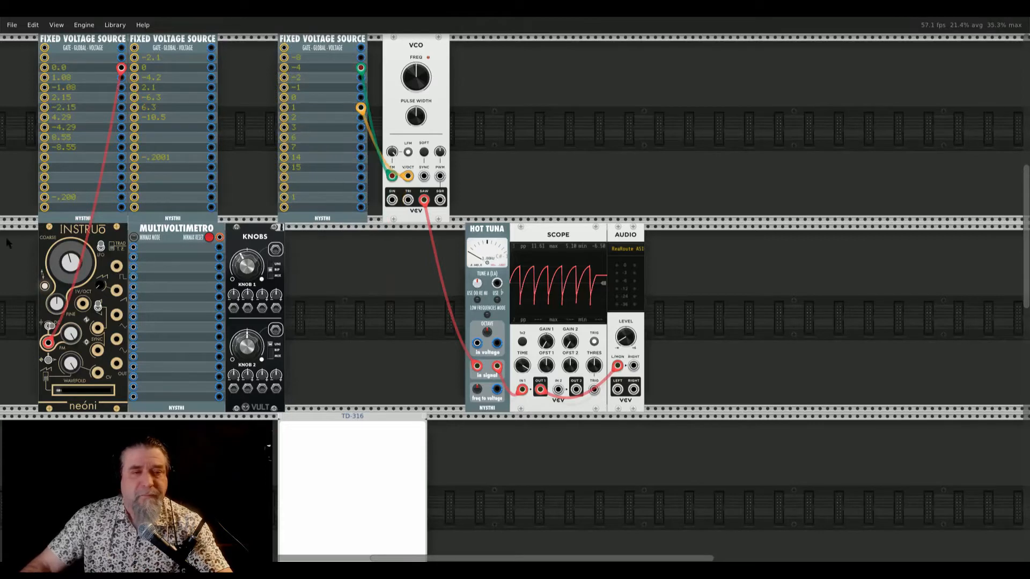
drag(59, 244, 307, 244)
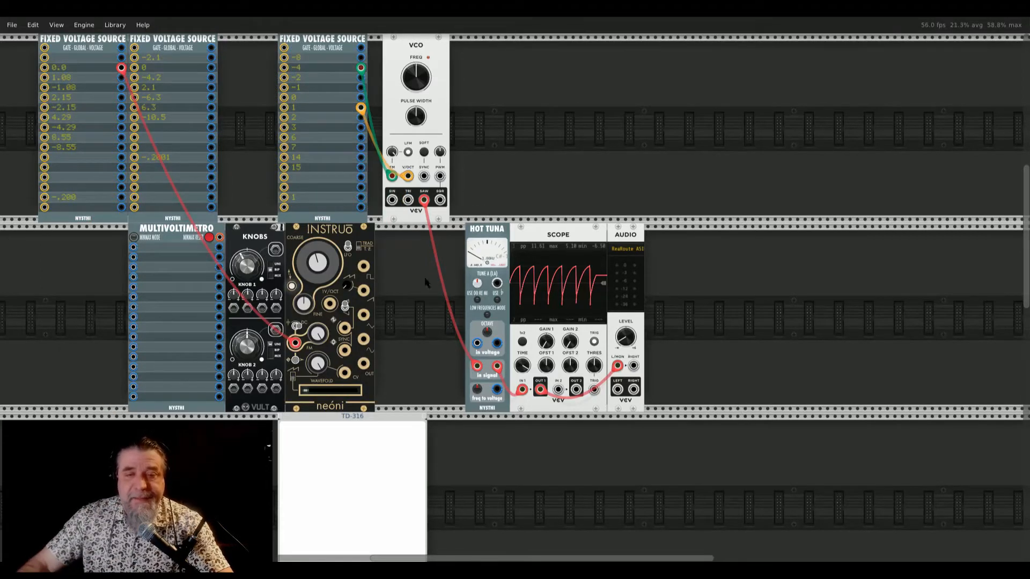
Step: Patch the neóni's sawtooth output into Hot Tuna in place of the VCO's, and toggle its Traditional/T.Z. switch to Traditional and back to T.Z
drag(423, 199, 364, 297)
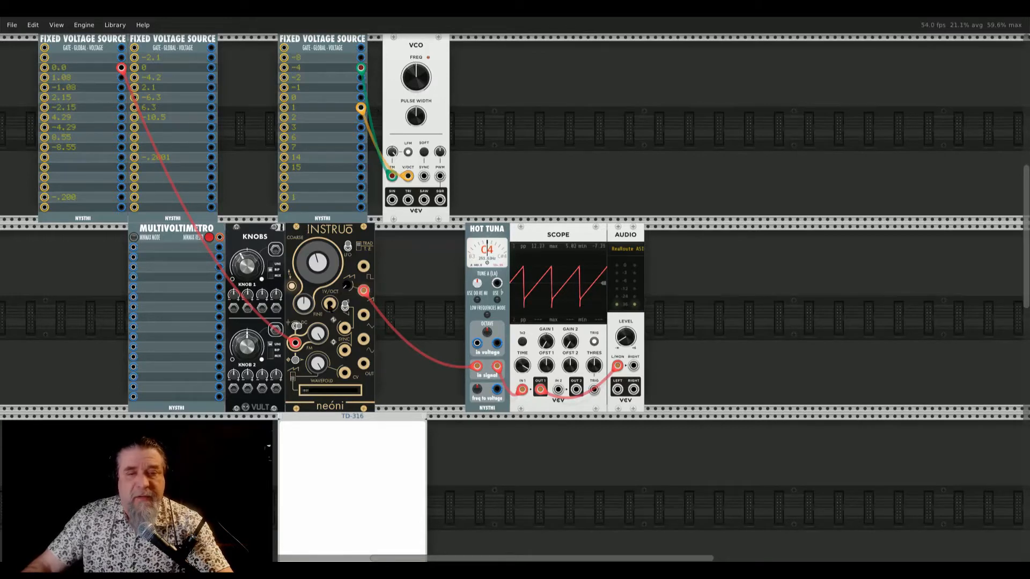
double_click(328, 343)
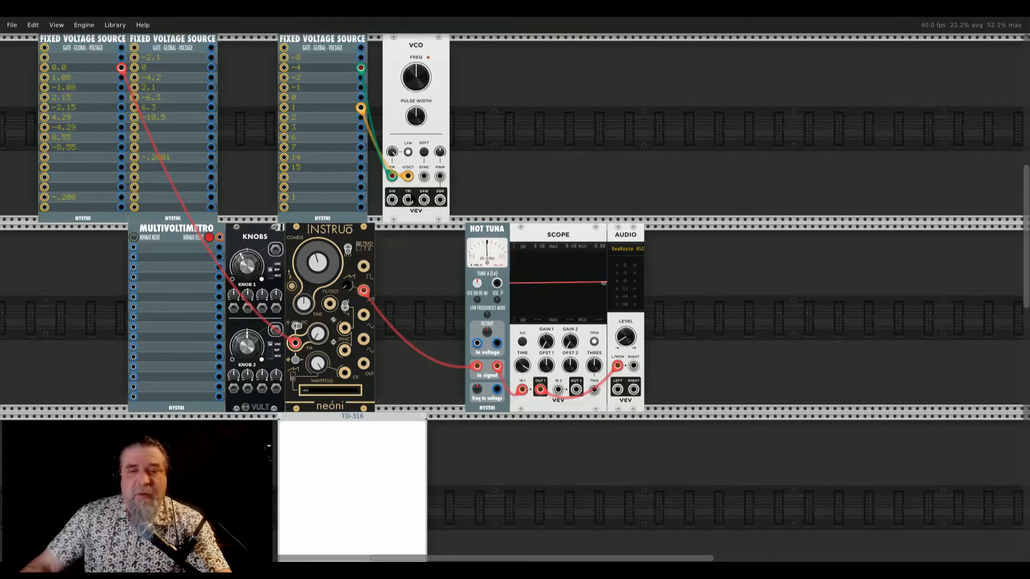
click(348, 248)
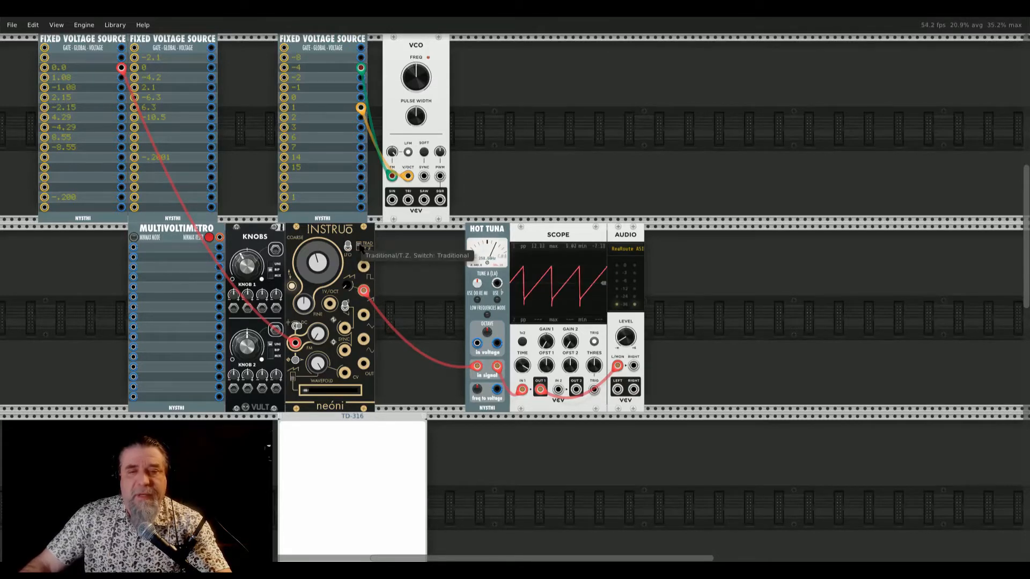
click(359, 248)
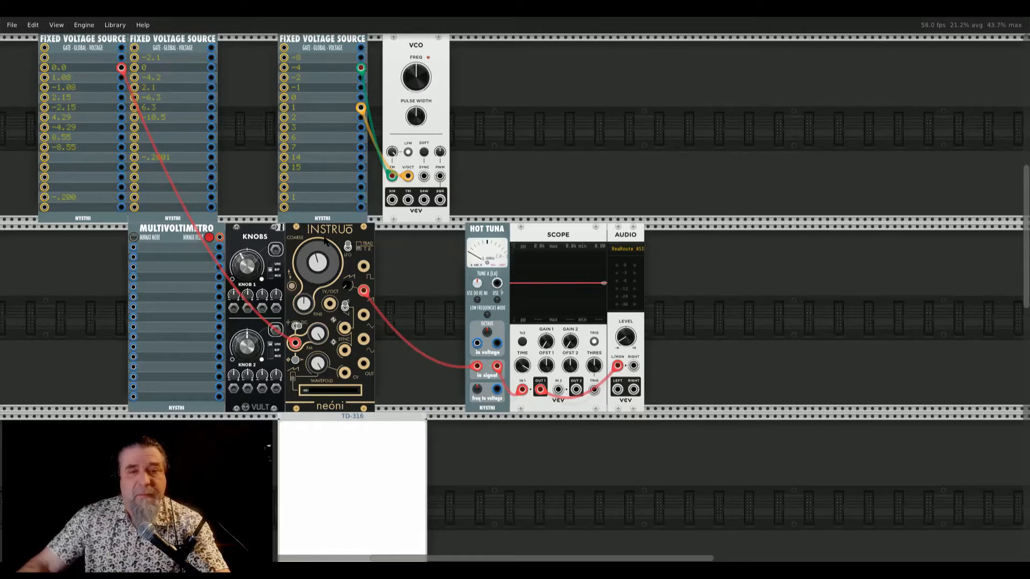
Step: Place the neóni directly next to Hot Tuna and its fixed voltage source in the gap beside the Knobs module
drag(289, 285, 379, 285)
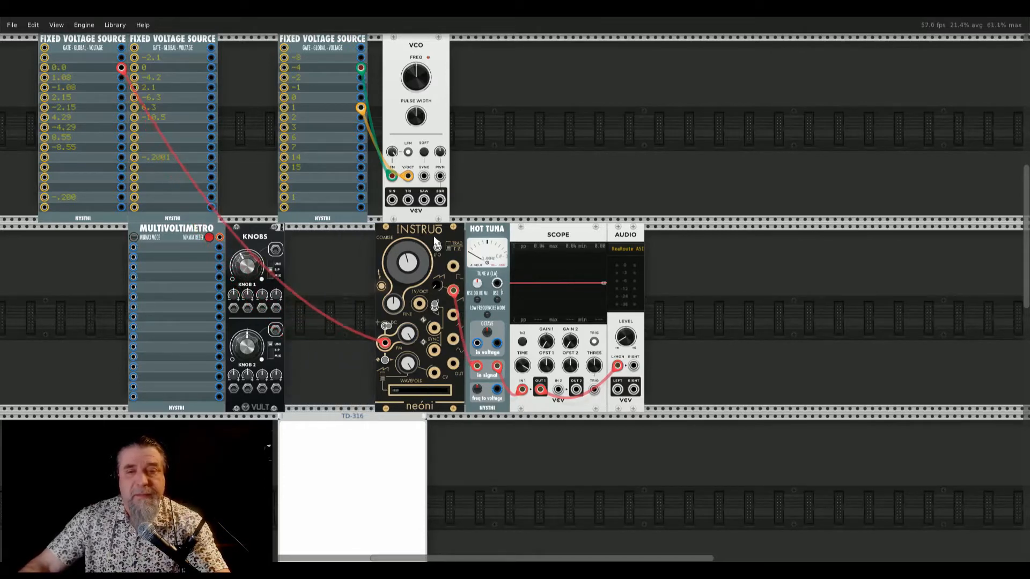
drag(82, 39, 304, 215)
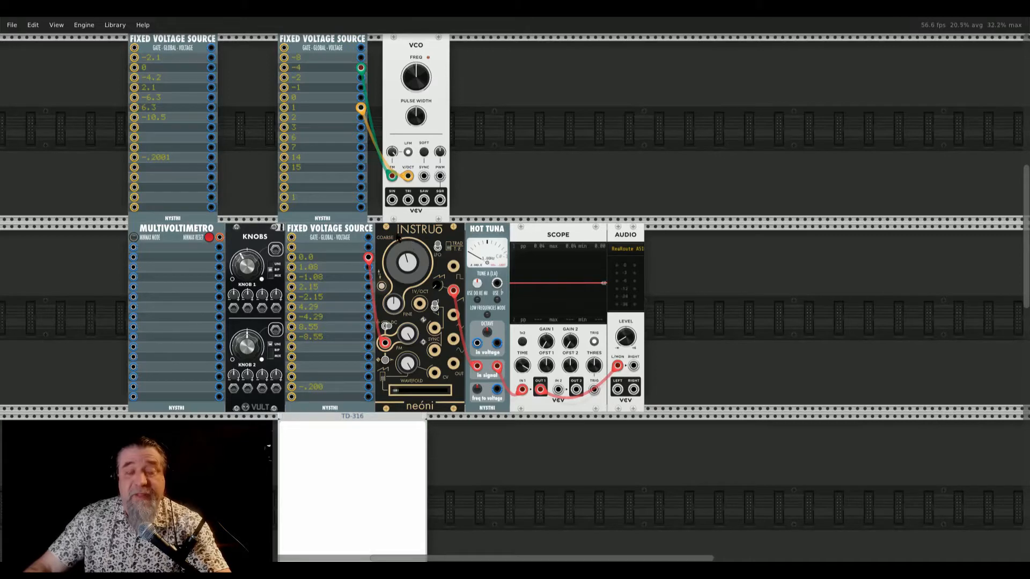
Step: Move the neóni's FM cable from the 0.0 V output to the Knob 1 output and reset Knob 1 to 0.5
drag(369, 259, 275, 250)
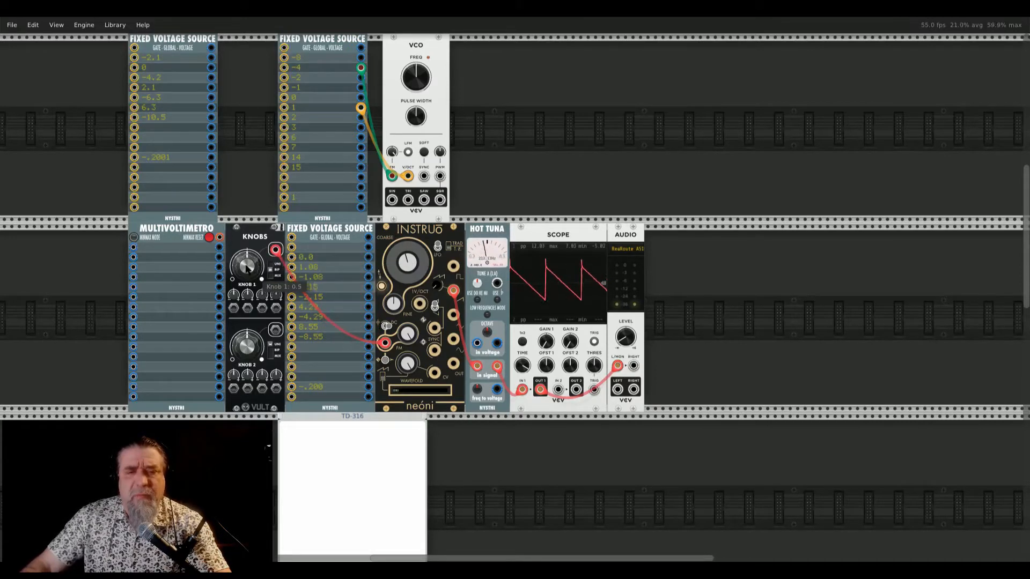
double_click(248, 264)
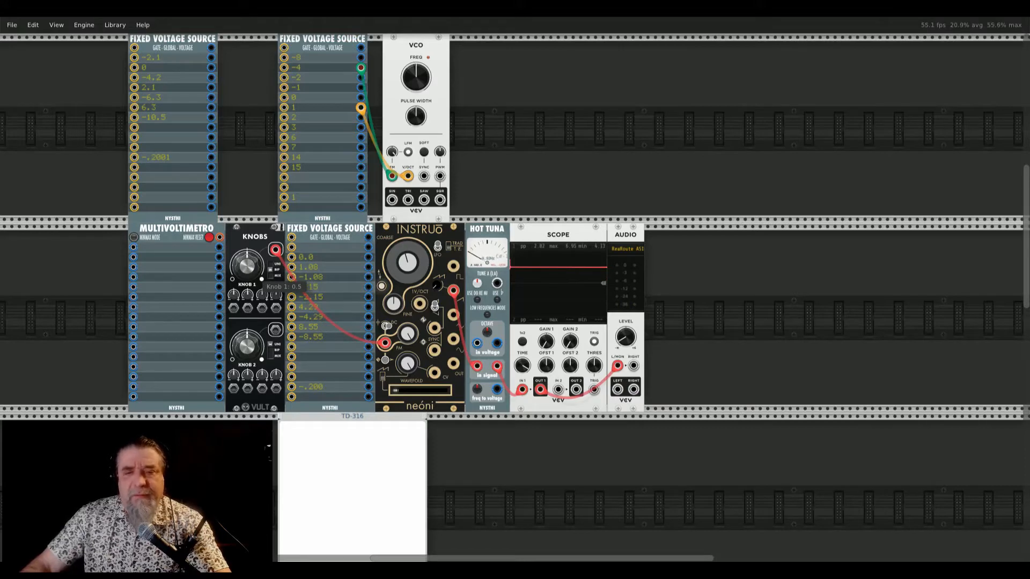
Step: Sweep Knob 1 above and below 0.5, between about 0.632 and 0.32 and further, to vary the neóni's FM voltage in both polarities
drag(248, 264, 248, 257)
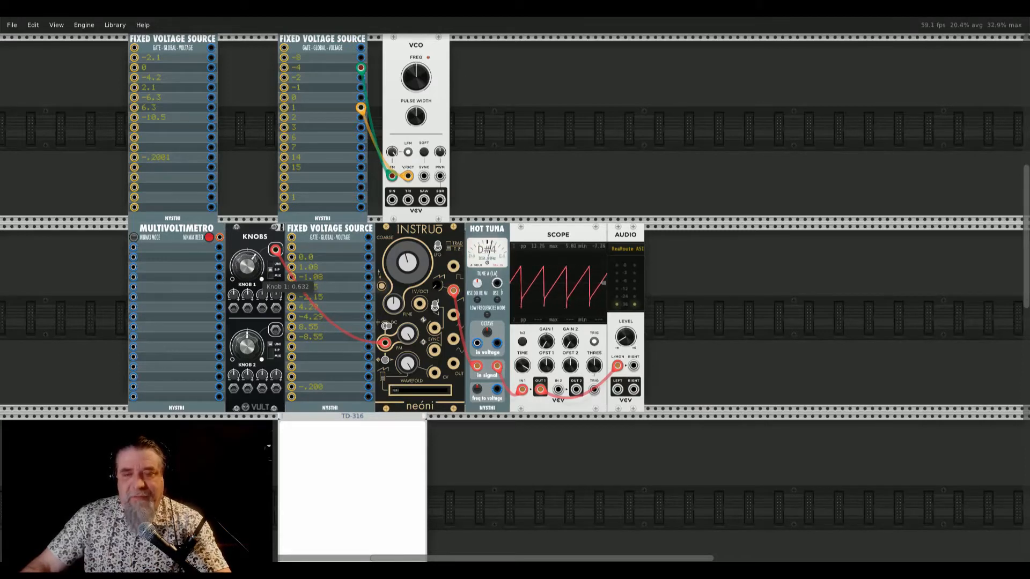
drag(248, 254, 248, 264)
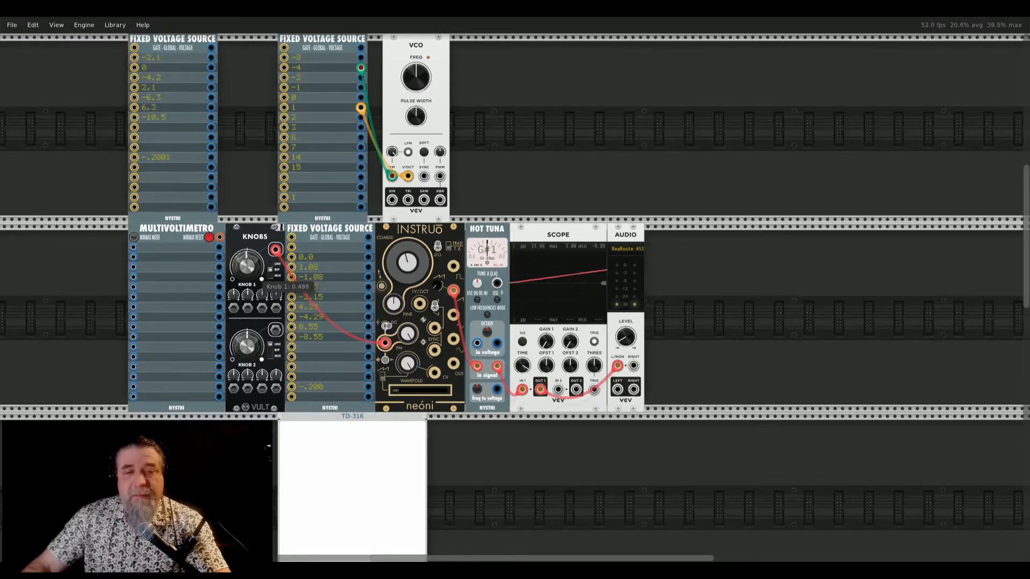
drag(248, 266, 248, 274)
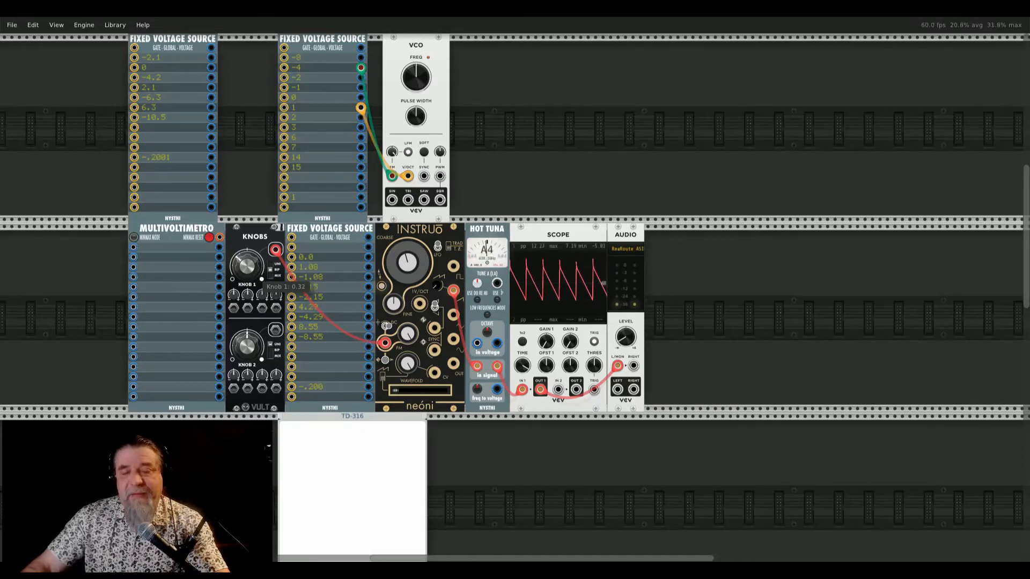
drag(248, 273, 248, 268)
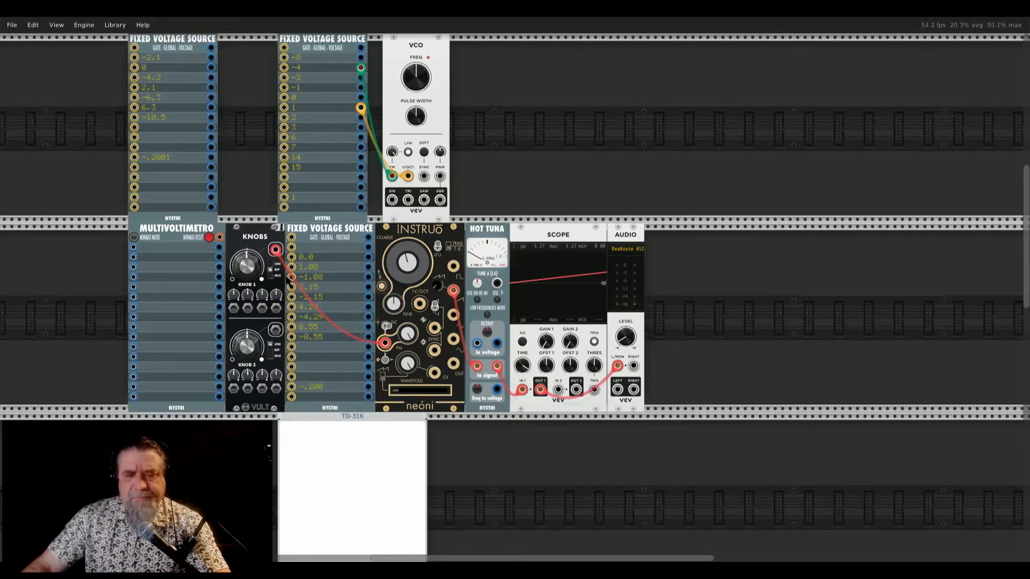
mouse_move(250, 266)
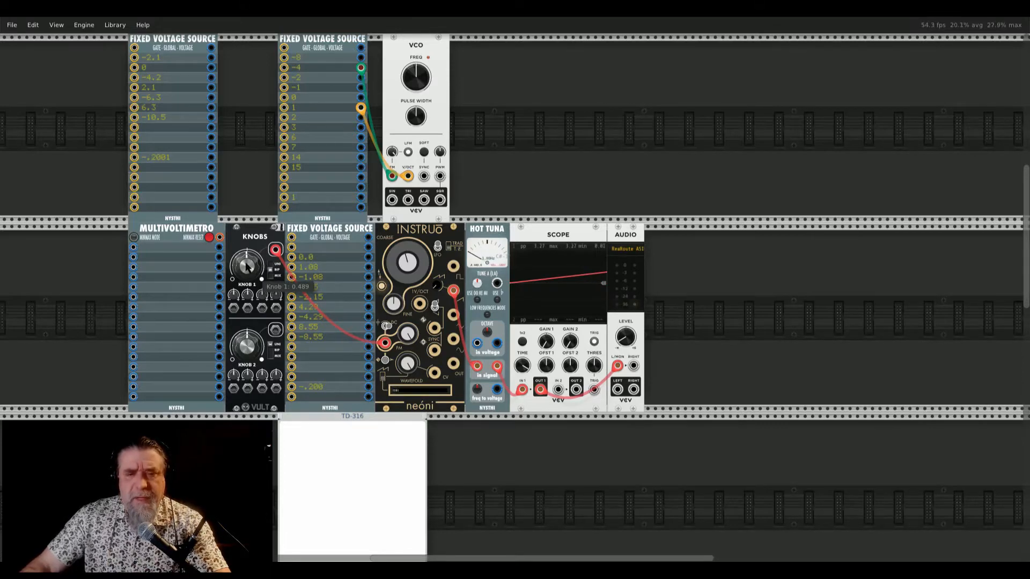
drag(250, 267, 250, 252)
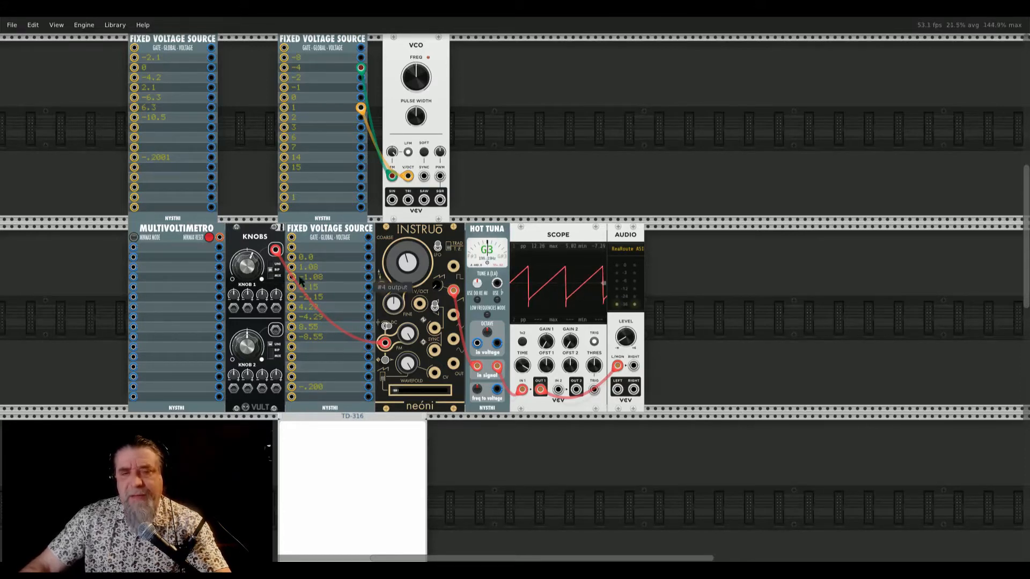
drag(247, 263, 246, 292)
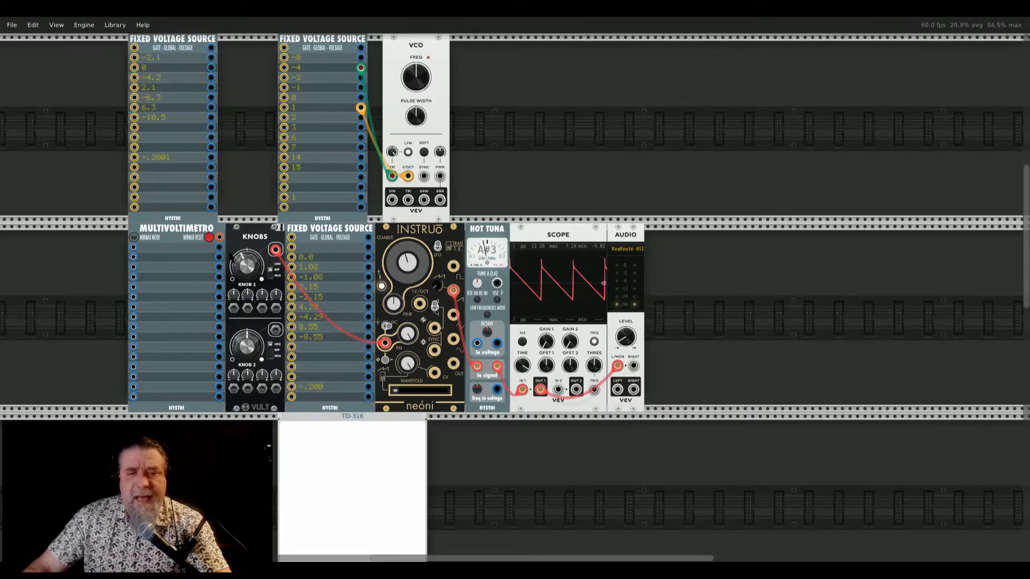
mouse_move(242, 263)
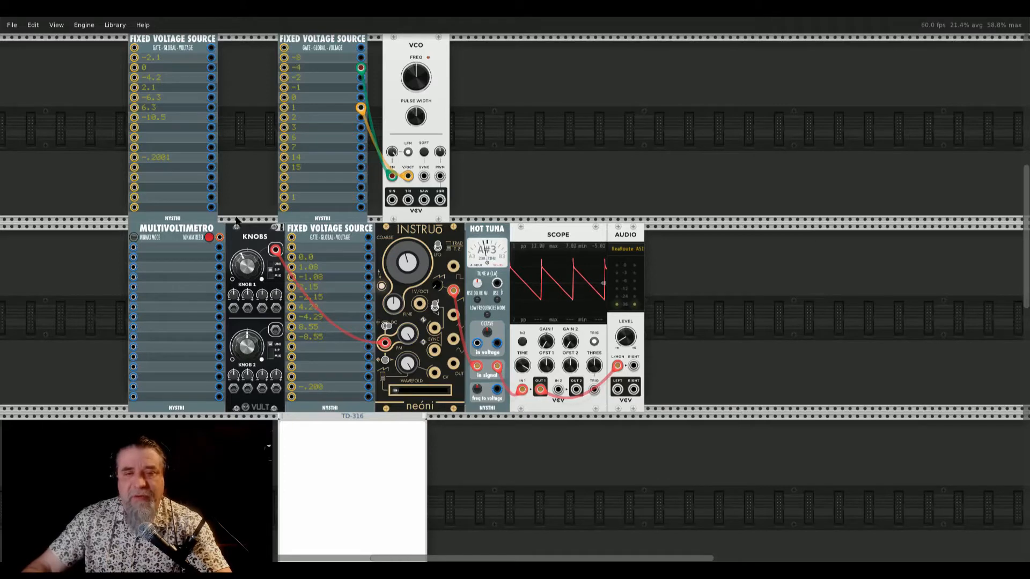
Step: Feed the neóni's FM from the -.200 output, try -.2001 there before restoring -.200, and adjust the Scope's time to show more cycles
drag(276, 251, 369, 386)
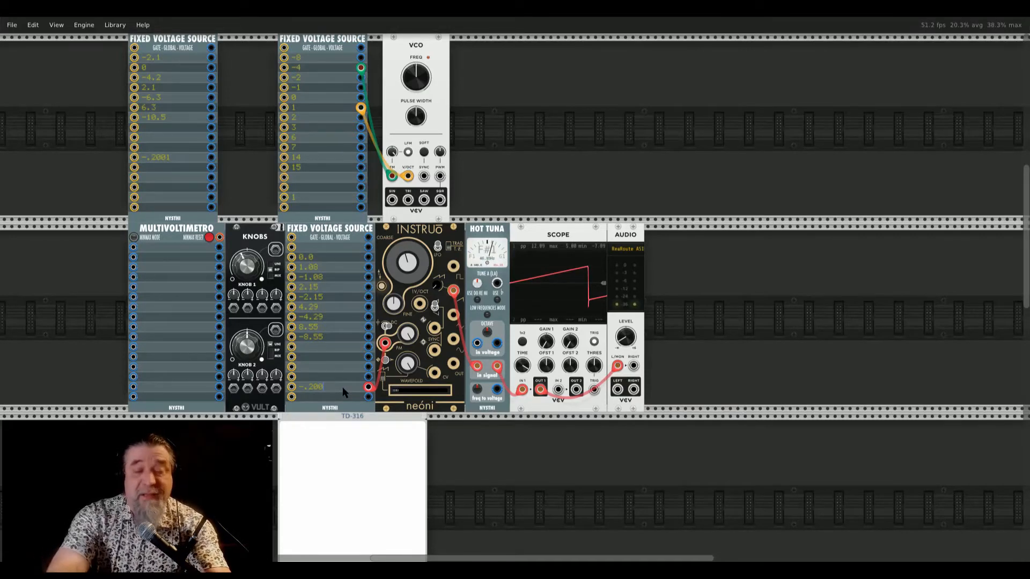
text(1)
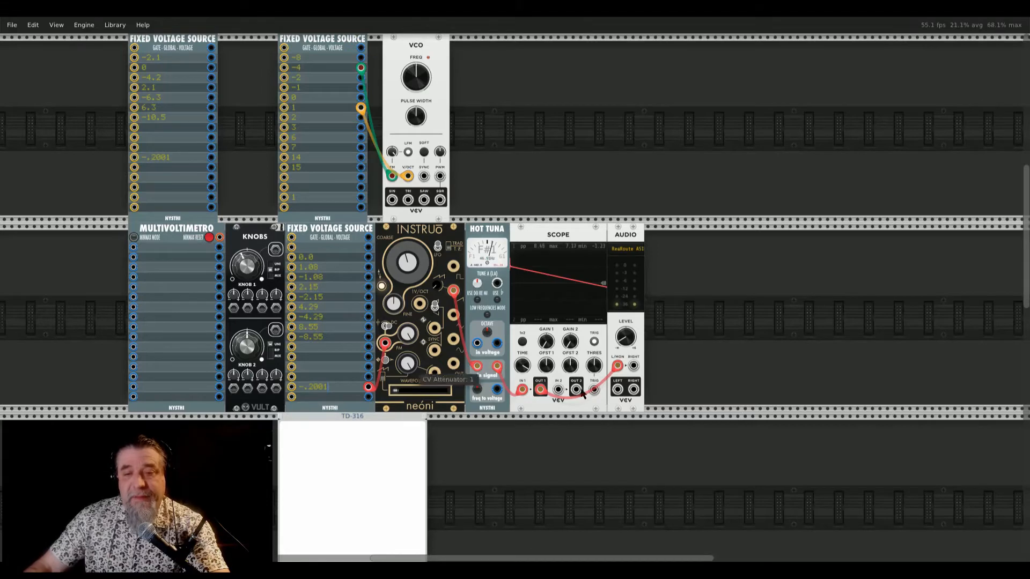
drag(524, 367, 524, 456)
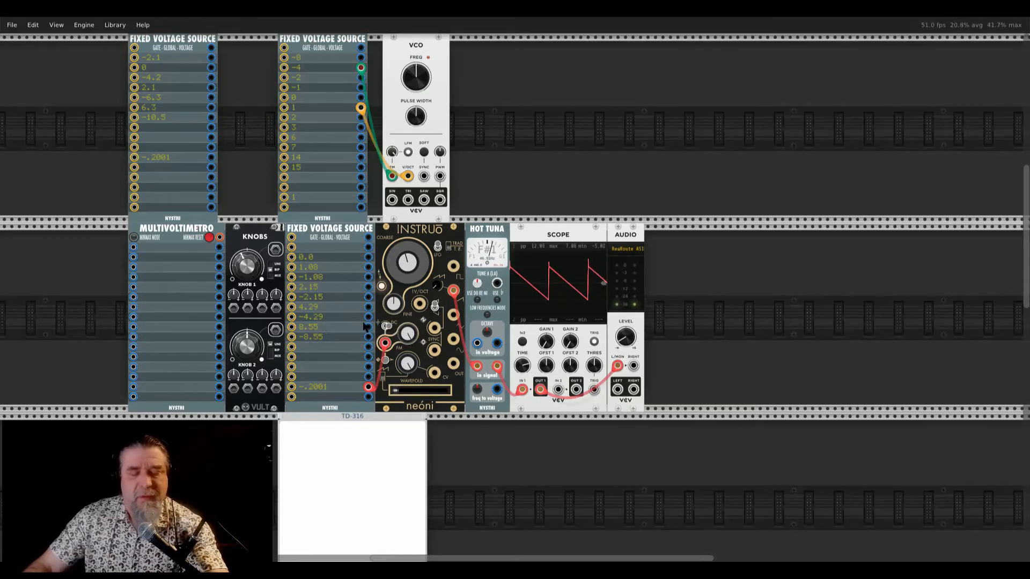
click(337, 387)
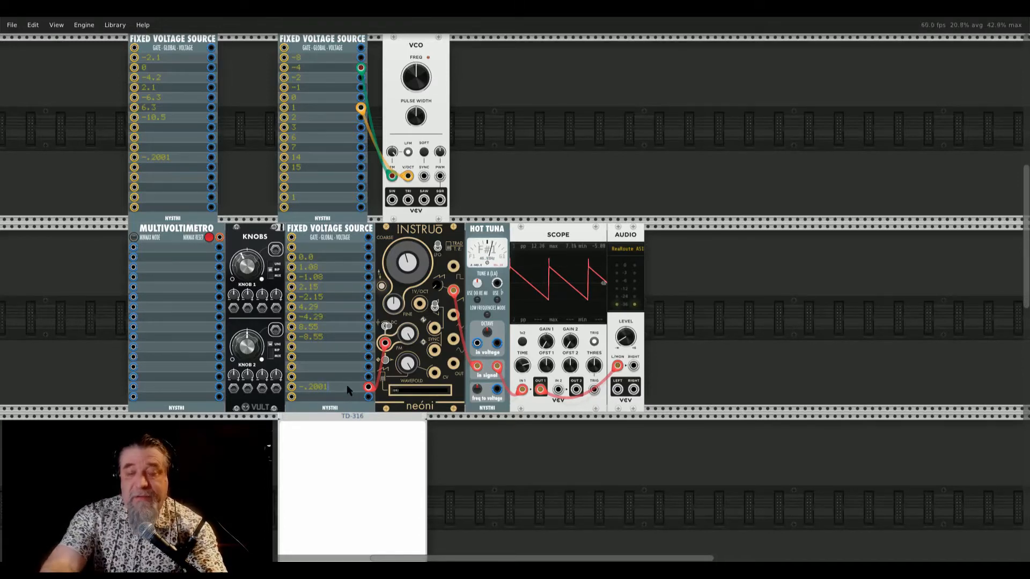
key(BackSpace)
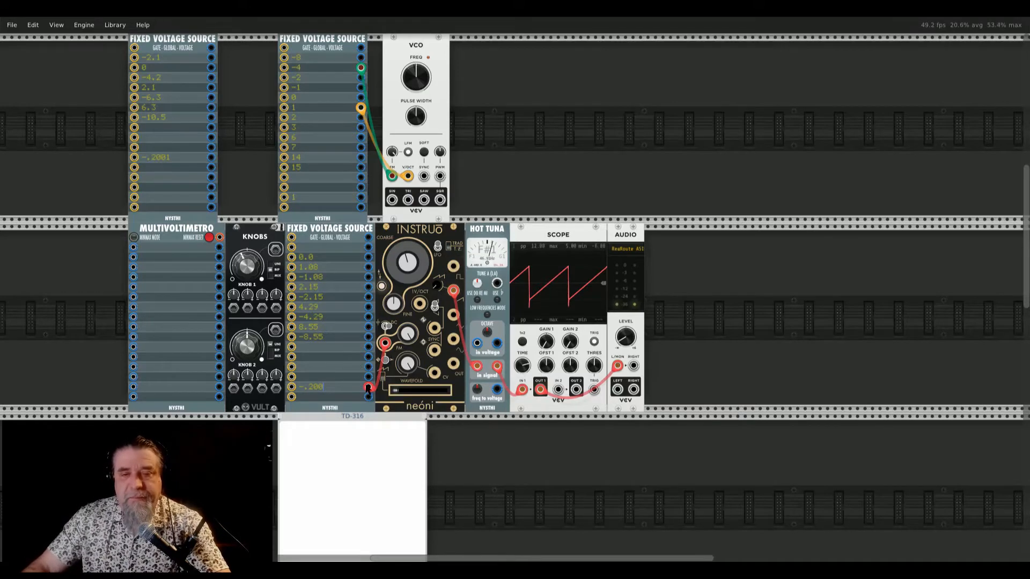
Step: Move the neóni's FM cable to the 0.0 output and toggle its Traditional/T.Z. switch to Traditional and back to T.Z
drag(368, 390, 368, 258)
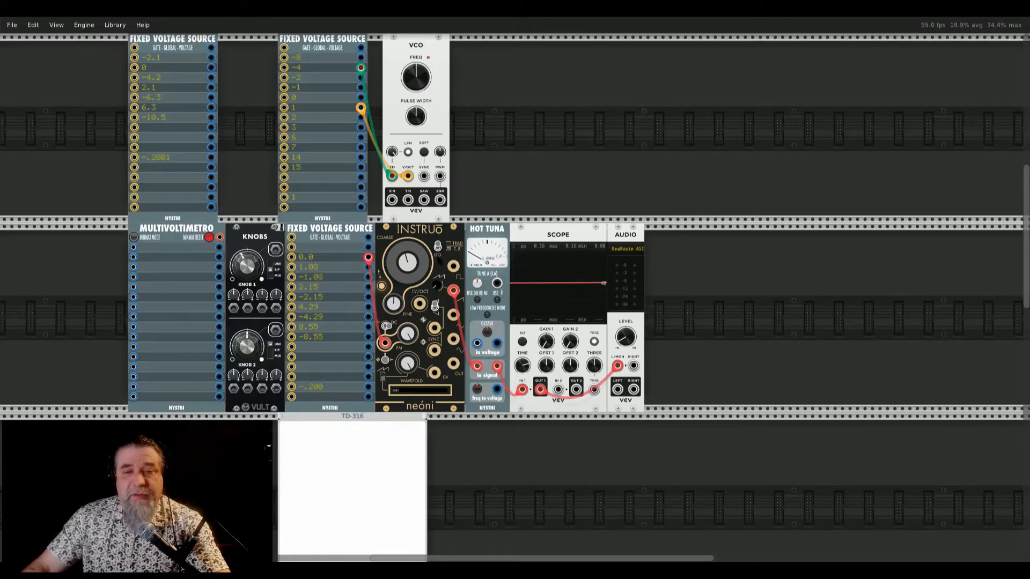
click(449, 246)
mouse_move(412, 336)
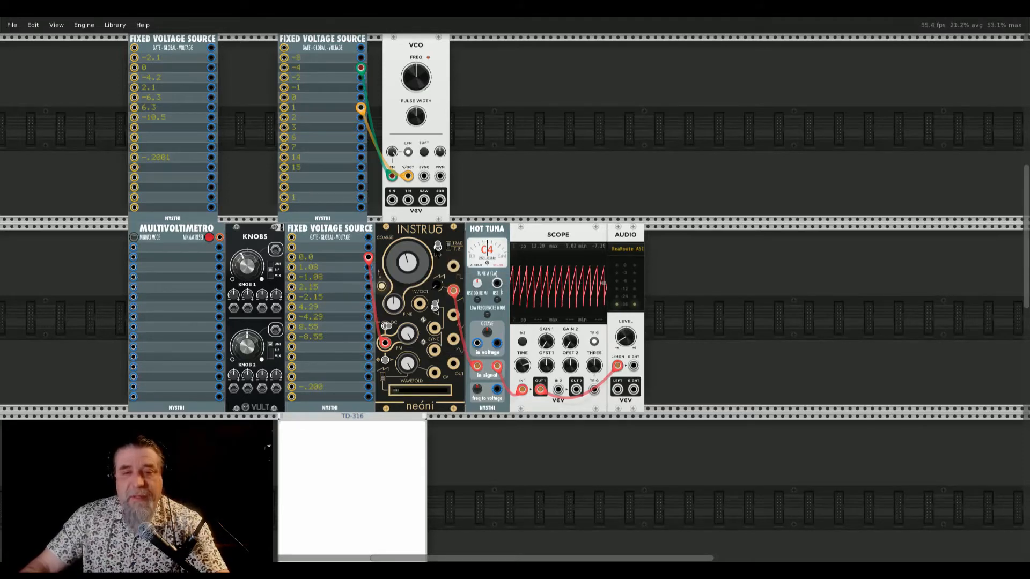
click(449, 247)
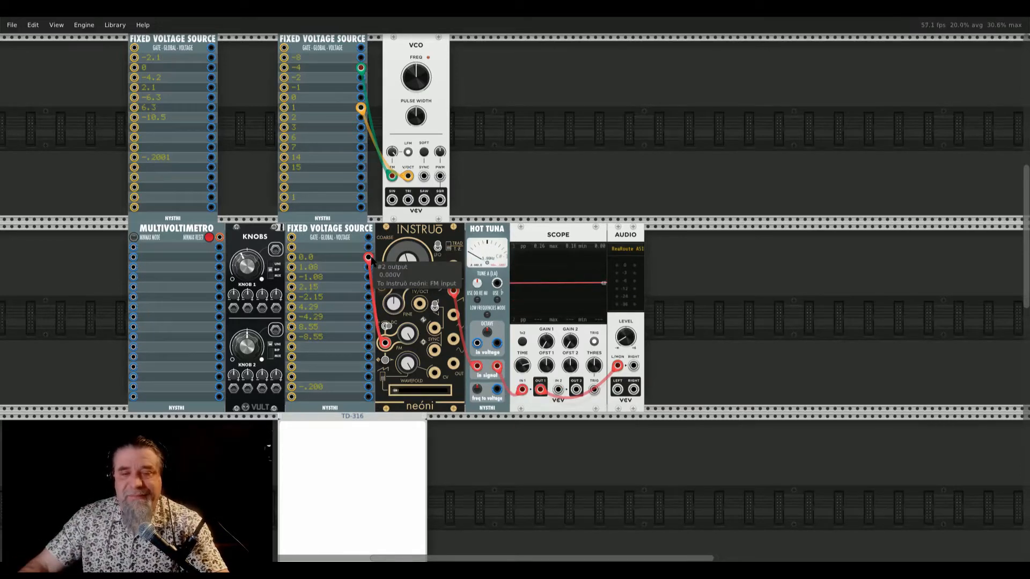
Step: Step the neóni's FM cable through the 1.08, 2.15 and 4.29 outputs and return it to 1.08
drag(370, 258, 369, 267)
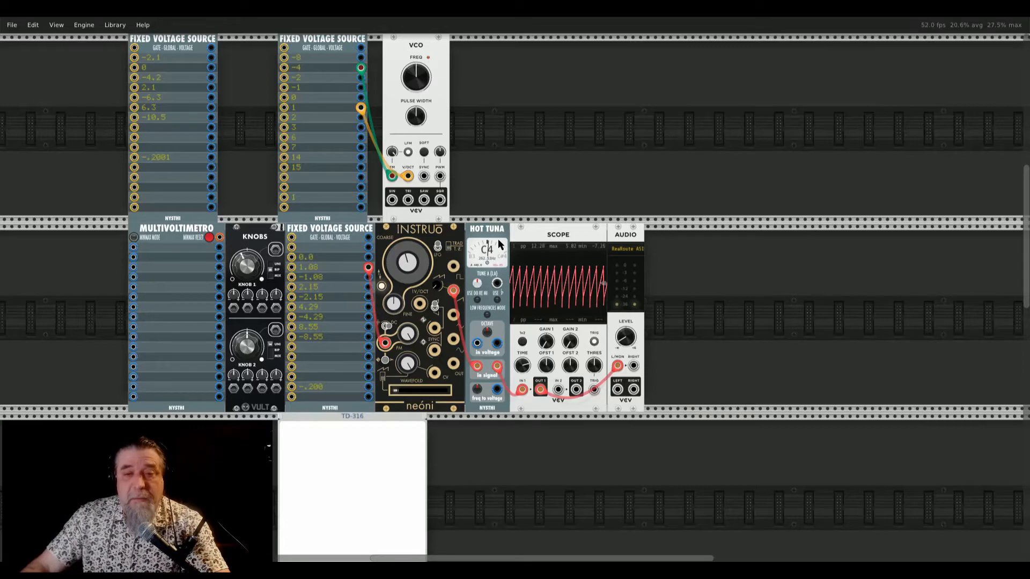
drag(368, 267, 368, 290)
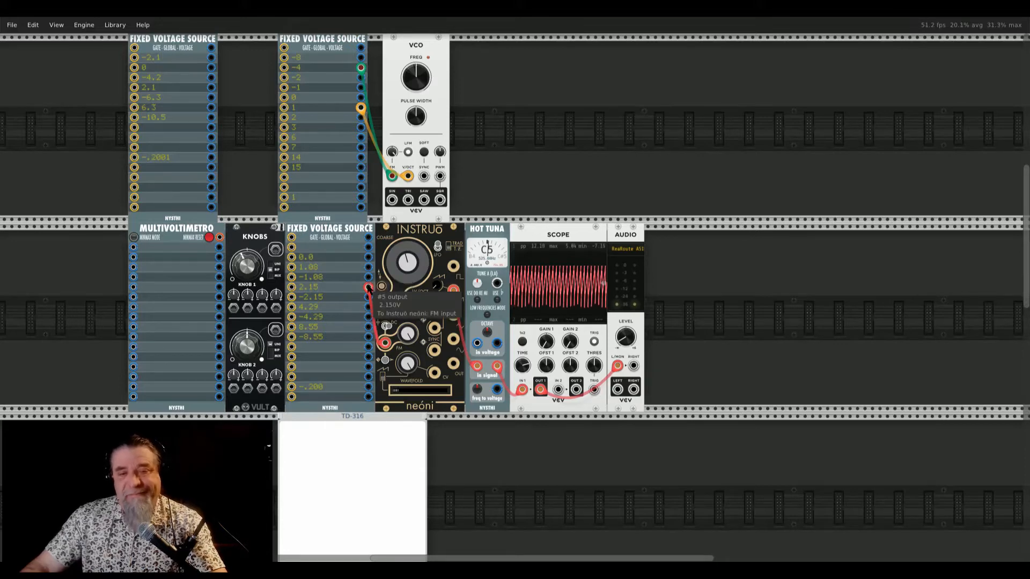
drag(367, 288, 368, 307)
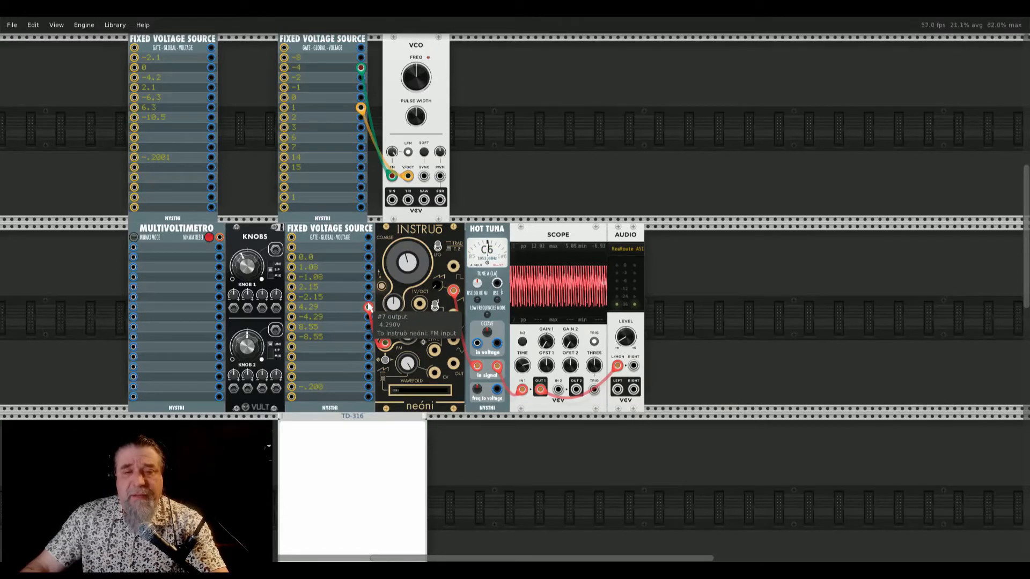
mouse_move(368, 306)
mouse_down()
mouse_move(368, 259)
mouse_move(368, 268)
mouse_up()
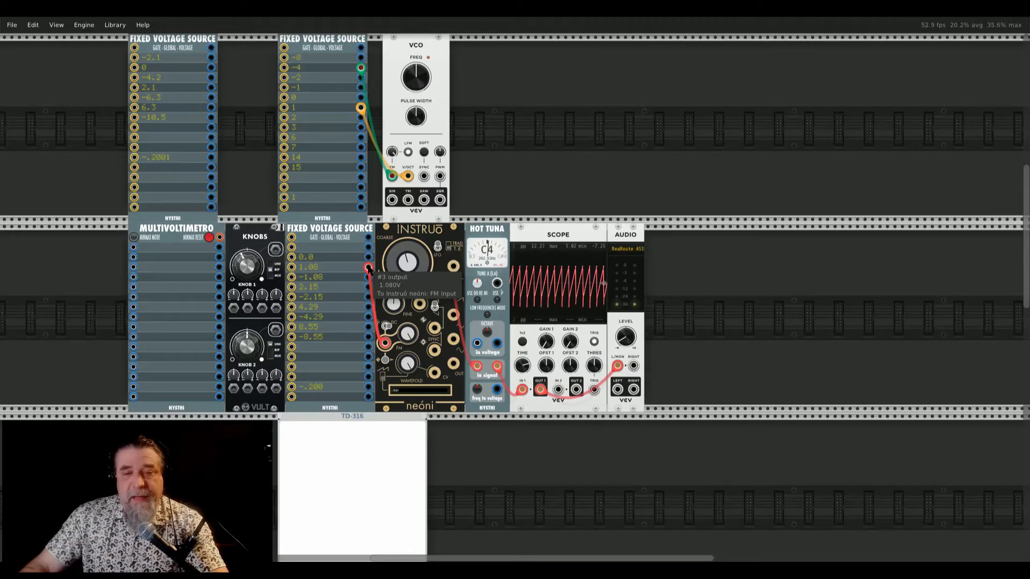
Step: Move the neóni's FM cable through the -1.08, 2.15 and -2.15 outputs, adjusting the Scope's time at 2.15, and return it to 0.0
drag(368, 268, 369, 277)
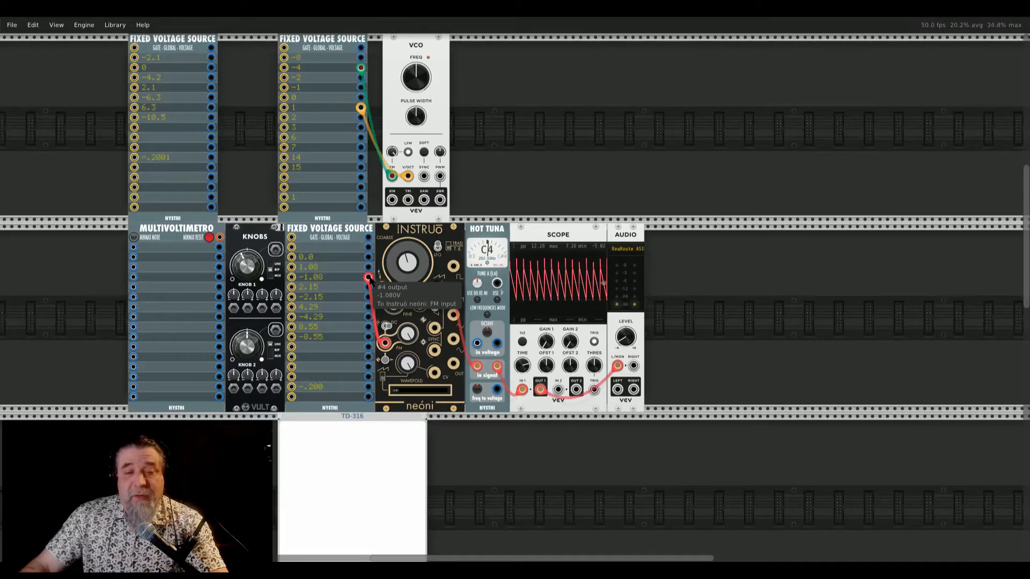
drag(370, 280, 371, 288)
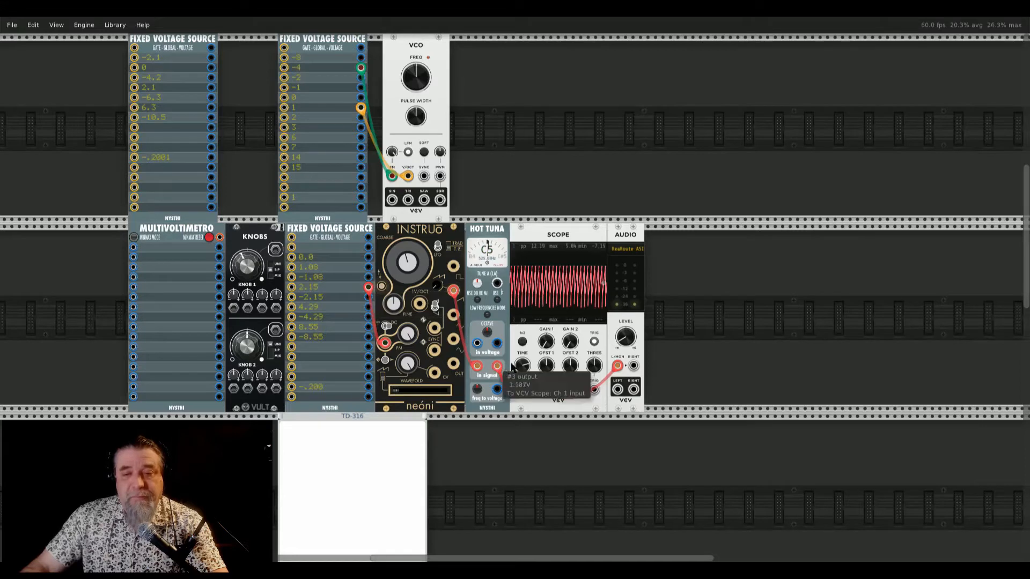
drag(525, 367, 525, 392)
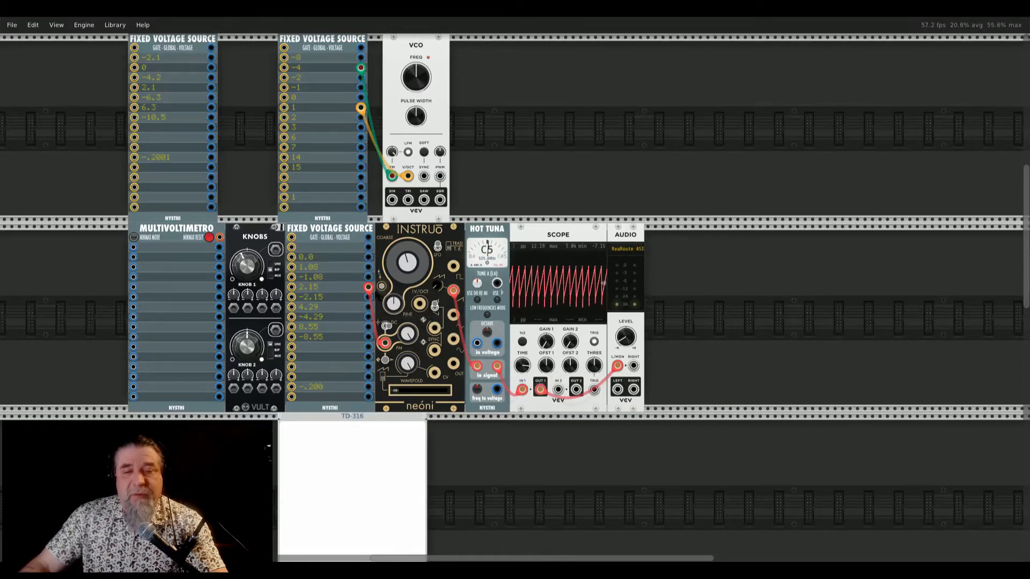
drag(368, 288, 369, 298)
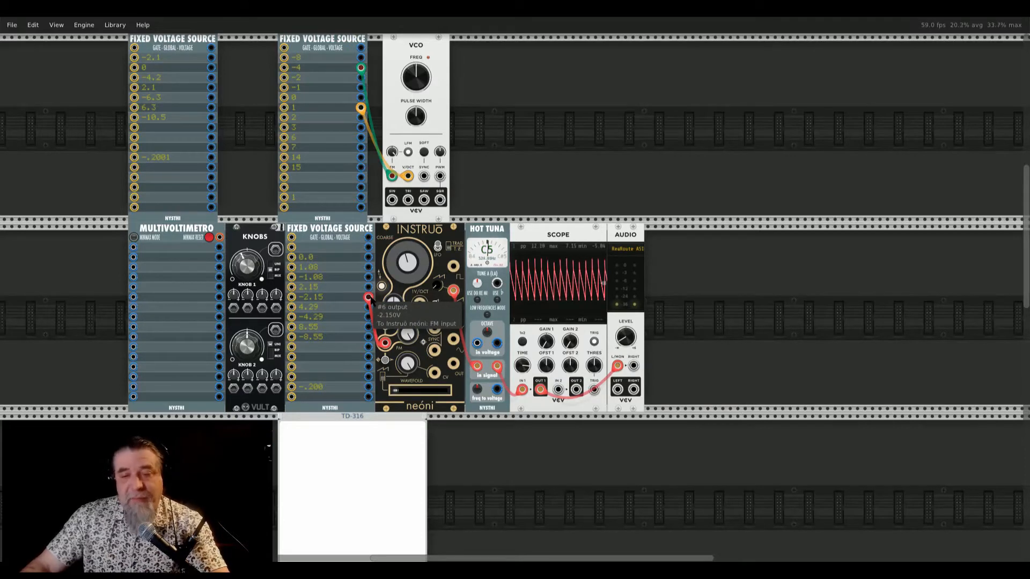
mouse_move(372, 304)
mouse_down()
mouse_move(369, 318)
mouse_move(369, 261)
mouse_move(400, 269)
mouse_up()
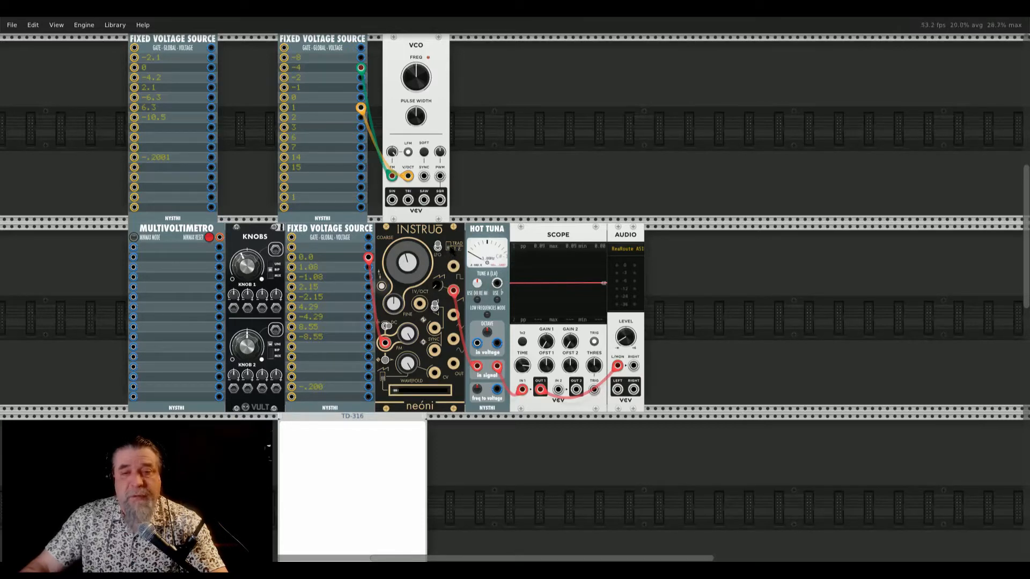
Step: Switch the neóni to Traditional, patch the upper fixed voltage source's 1 output into its 1V/Oct input, and fine-tune it to C5
click(450, 248)
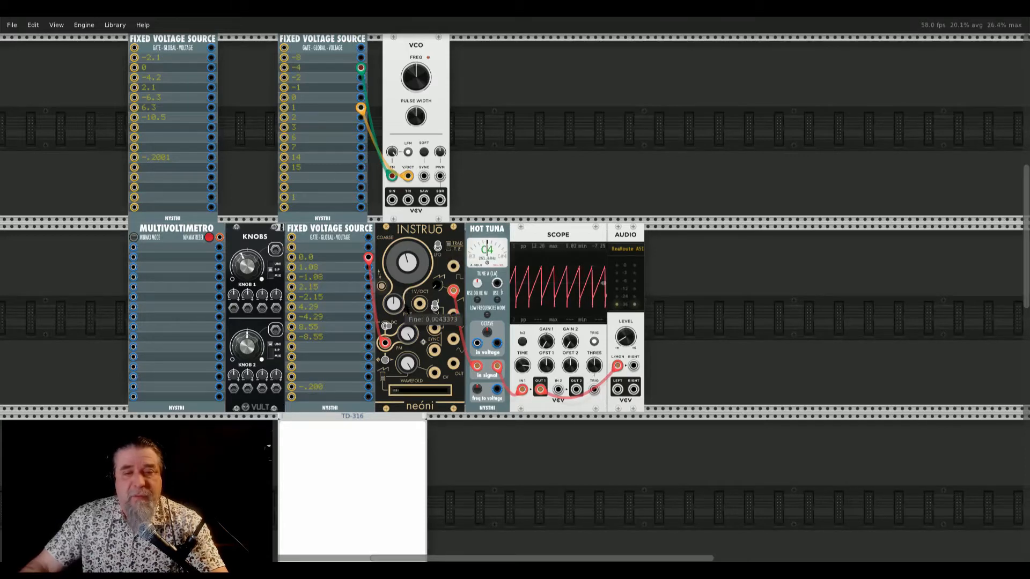
right_click(421, 305)
drag(439, 362, 360, 107)
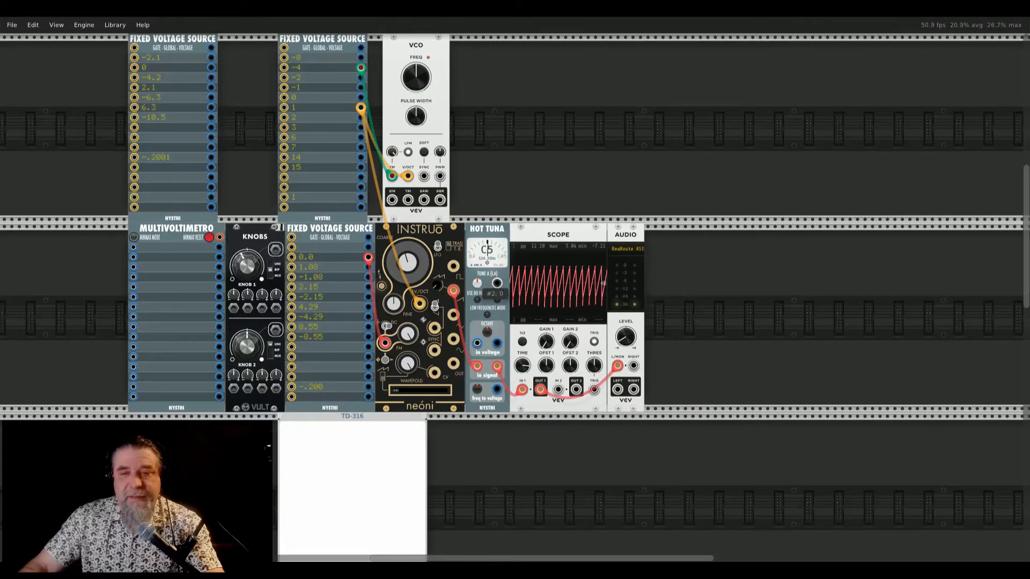
drag(476, 283, 476, 284)
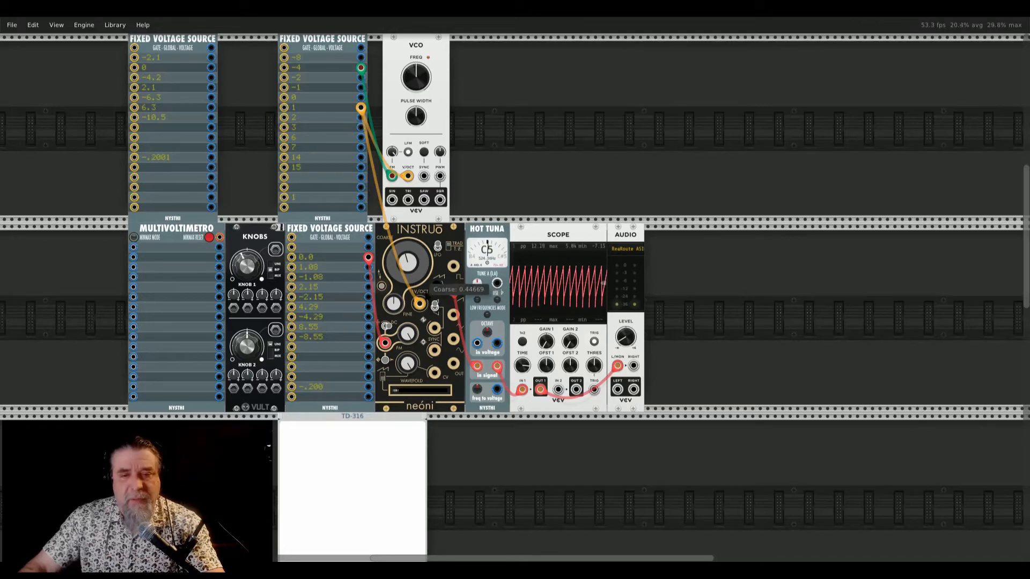
drag(394, 304, 393, 307)
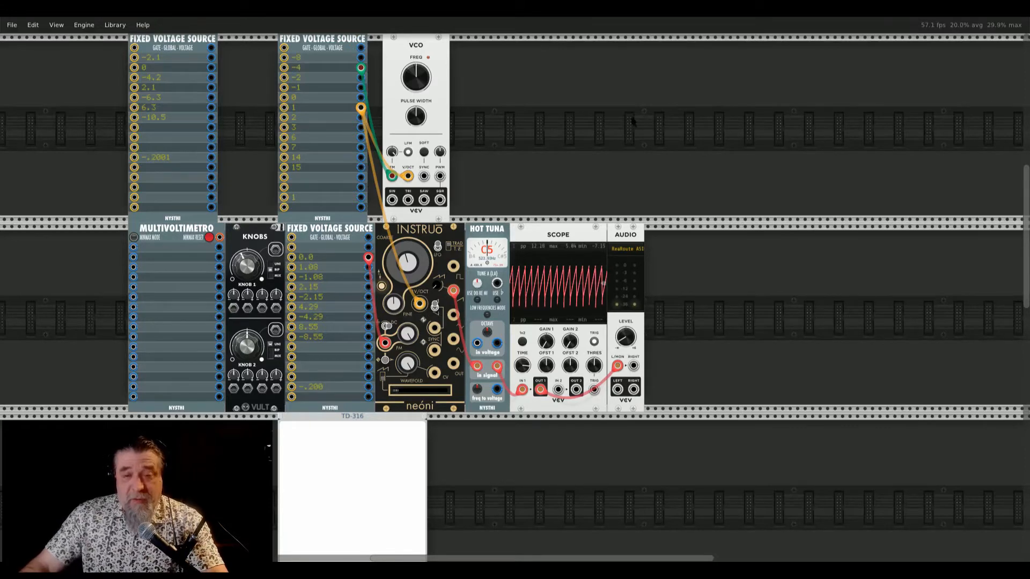
Step: Switch the neóni back to T.Z. and move its FM cable through the 1.08 and -1.08 outputs to -2.15
mouse_move(402, 277)
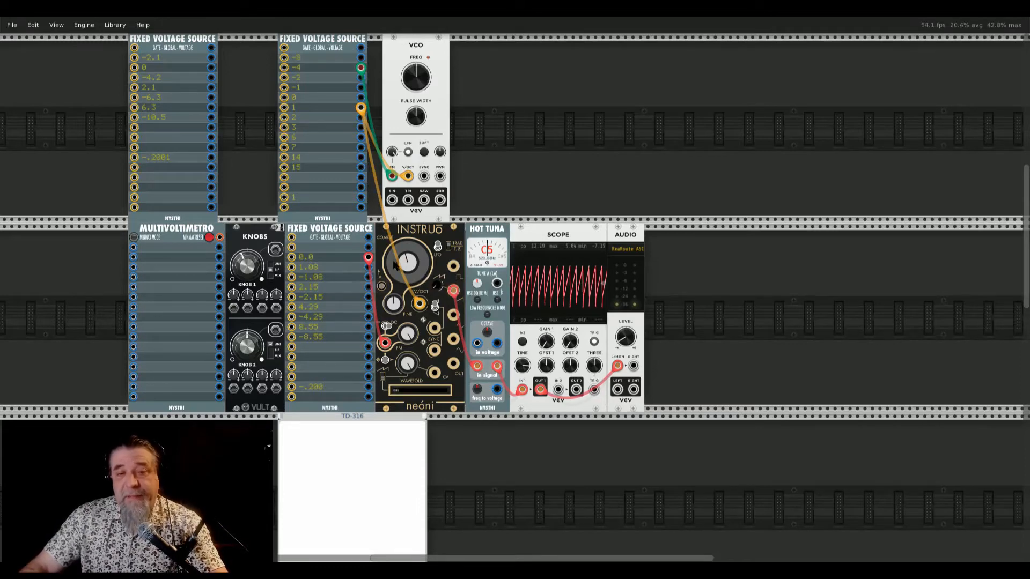
click(448, 246)
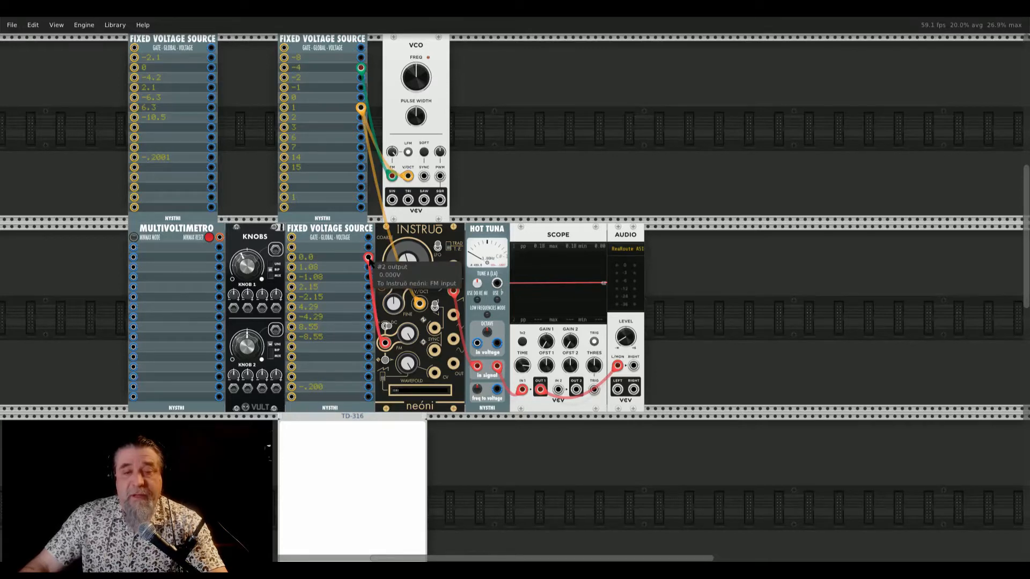
drag(368, 258, 369, 268)
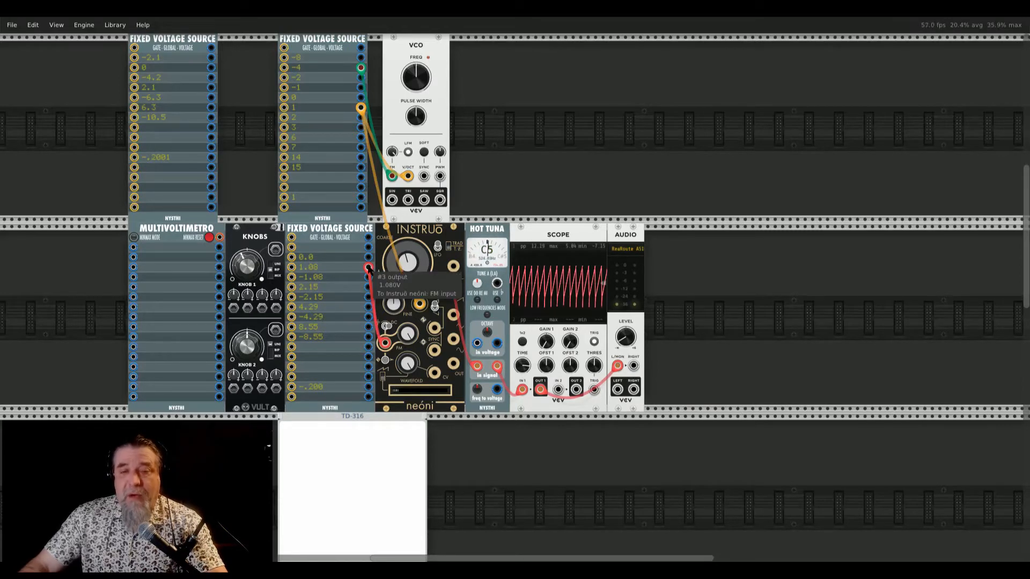
drag(368, 268, 369, 277)
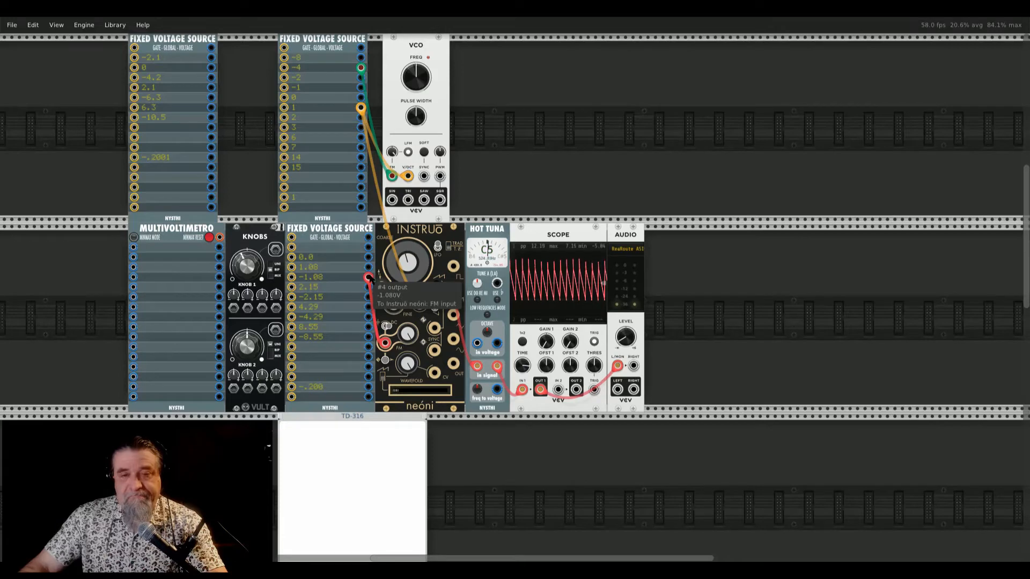
drag(369, 279, 369, 296)
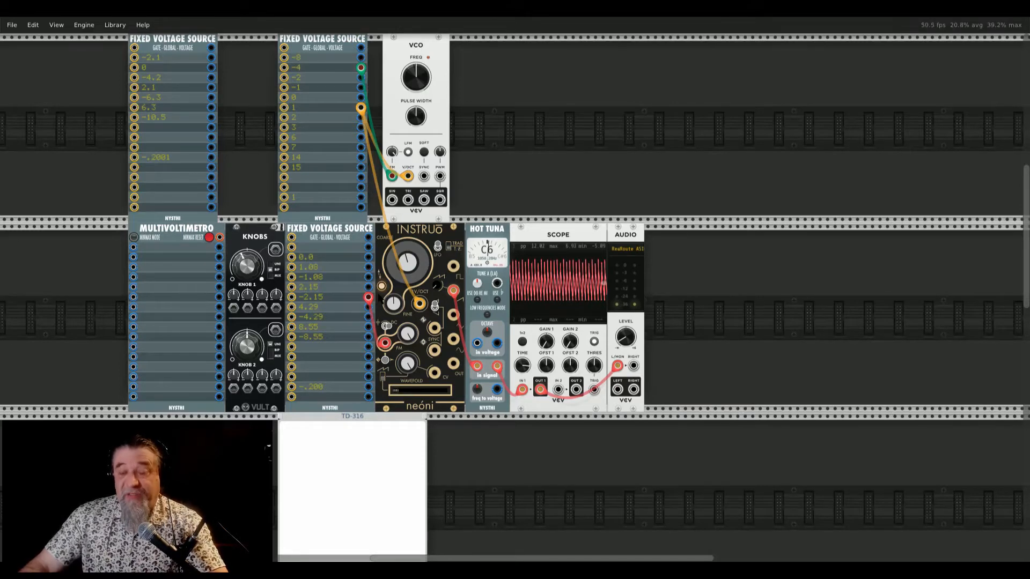
mouse_move(402, 269)
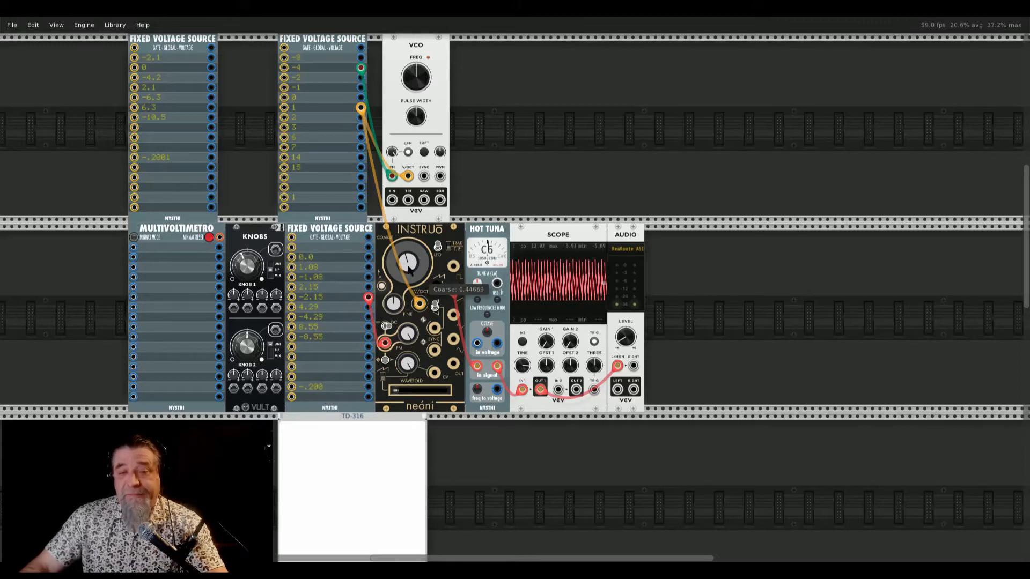
Step: Move the neóni's FM cable to the lower fixed voltage source's -.200 output and change that voltage to -.2001
mouse_move(427, 65)
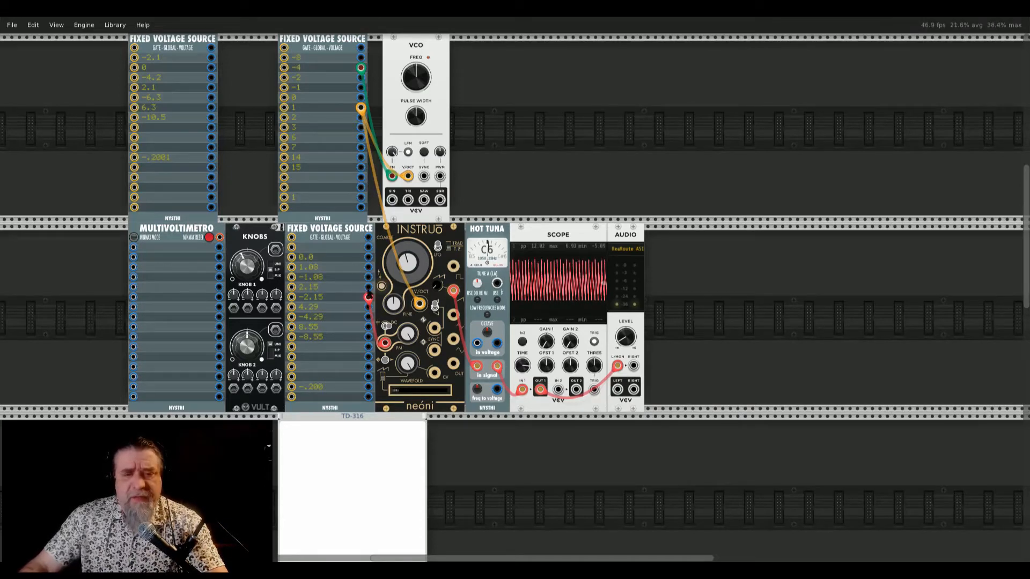
drag(369, 298, 368, 387)
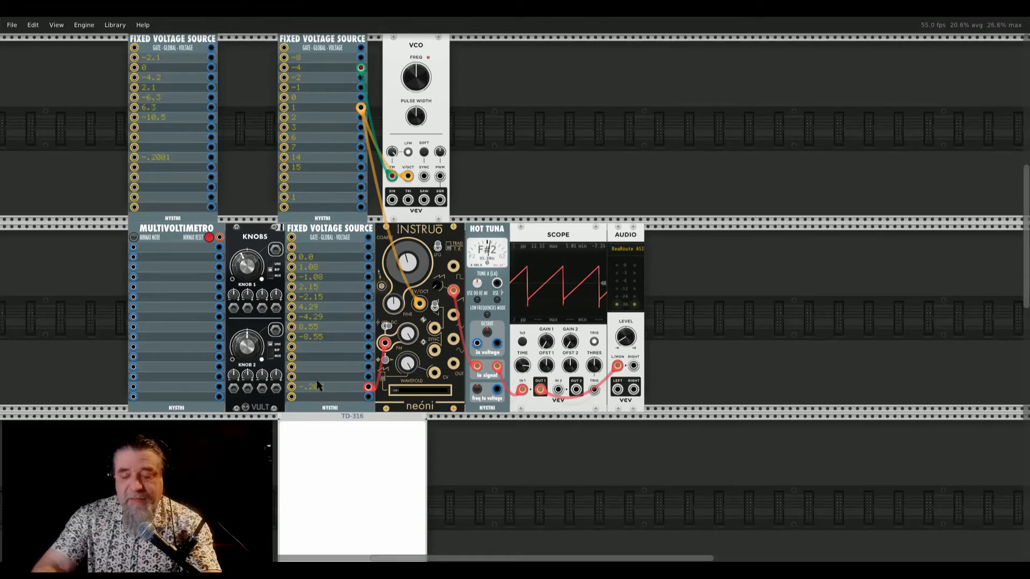
text(1)
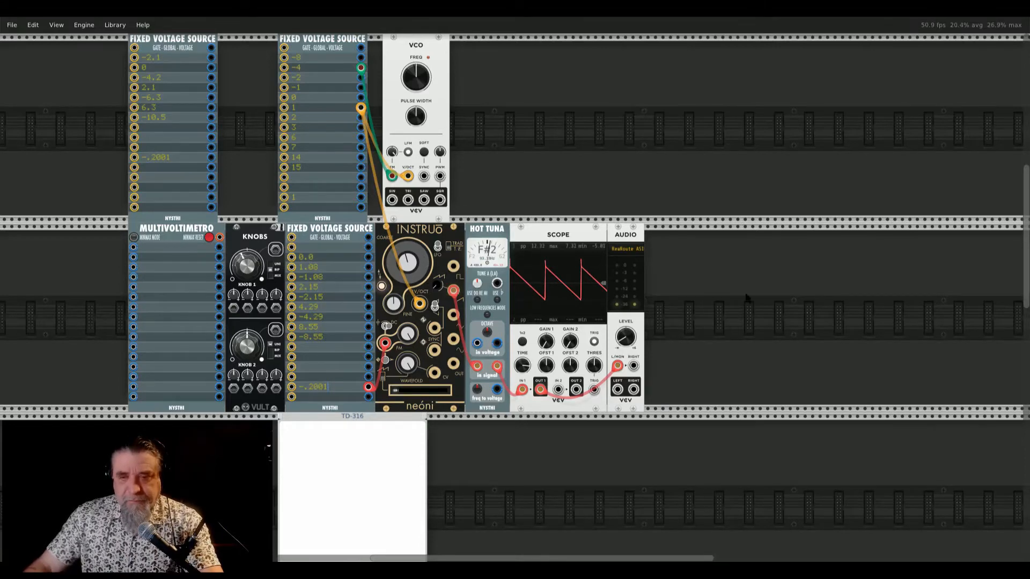
Step: Lower the Audio level and remove the blank lines above the Through Zero frequency formula in the TD-316 note
click(357, 440)
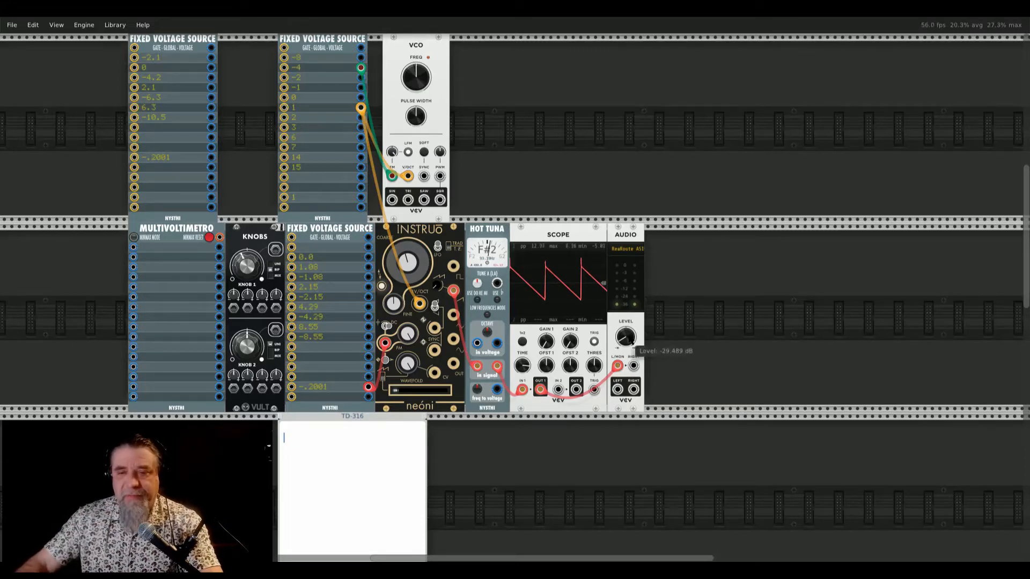
drag(628, 338, 628, 370)
click(296, 439)
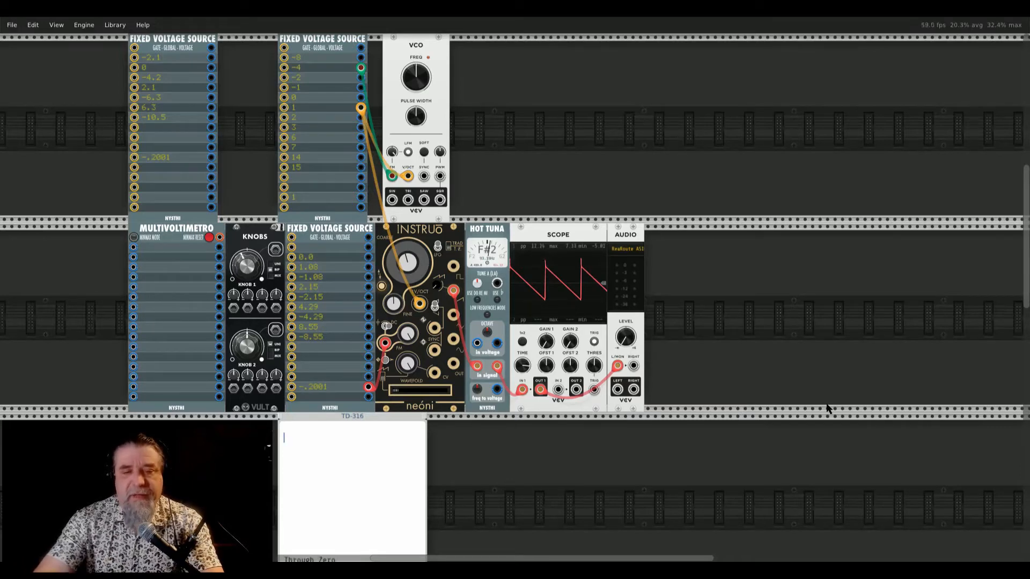
key(Delete)
key(Delete)
key(Delete)
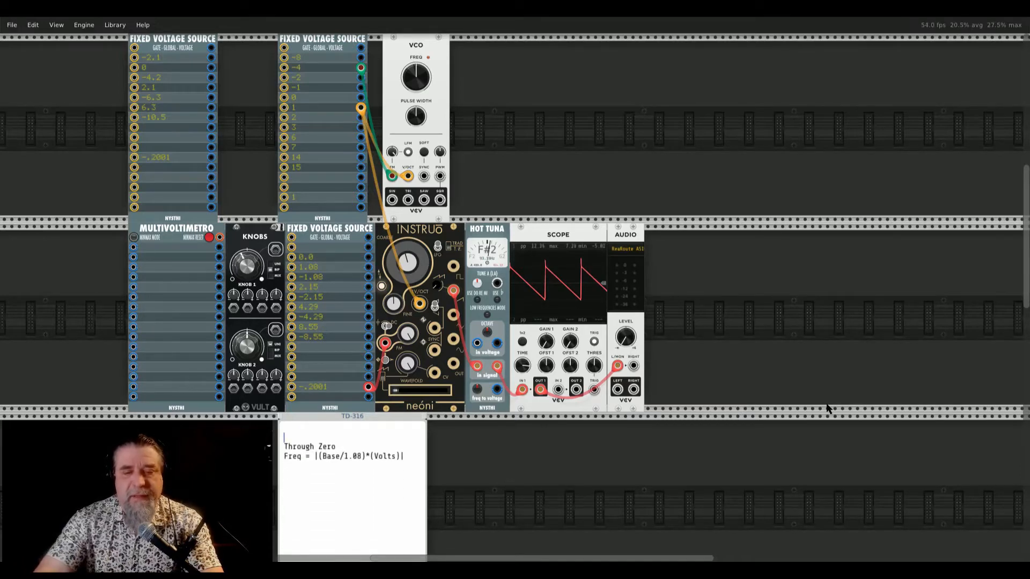
key(Delete)
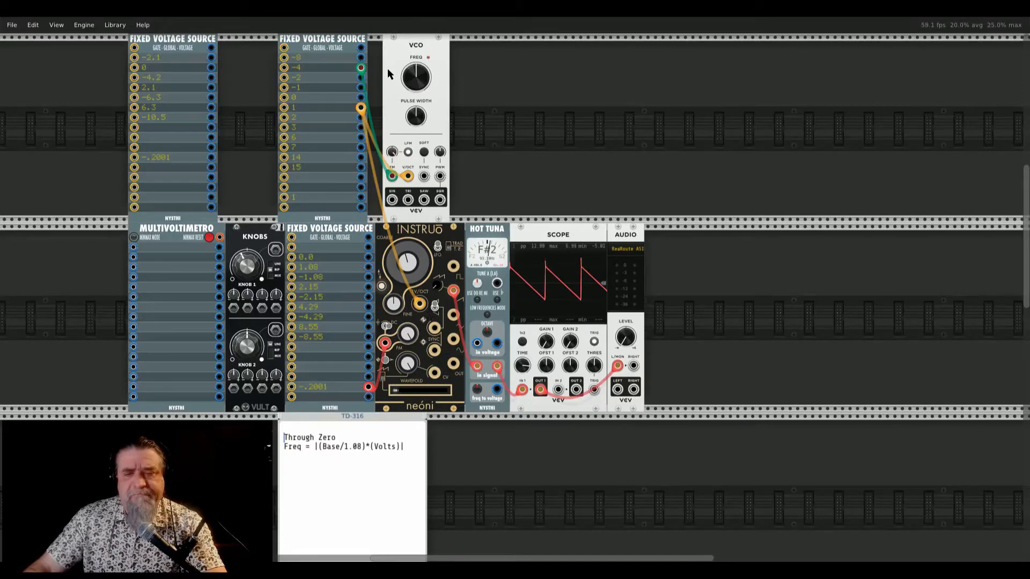
Step: Switch the neóni to Traditional, move its FM cable to the Knob 1 output, vary Knob 1 and reset it to its default
click(449, 247)
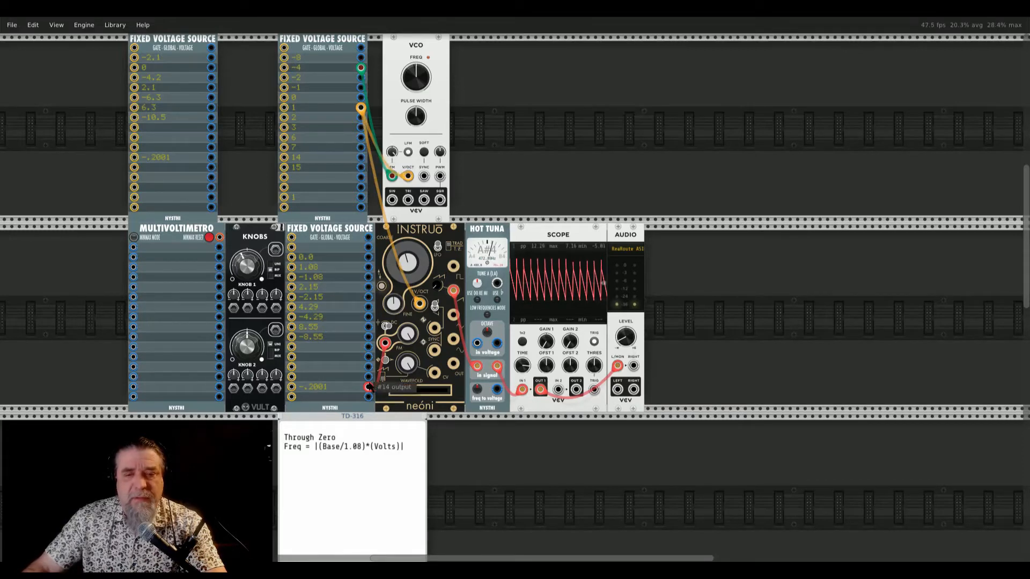
drag(368, 386, 276, 250)
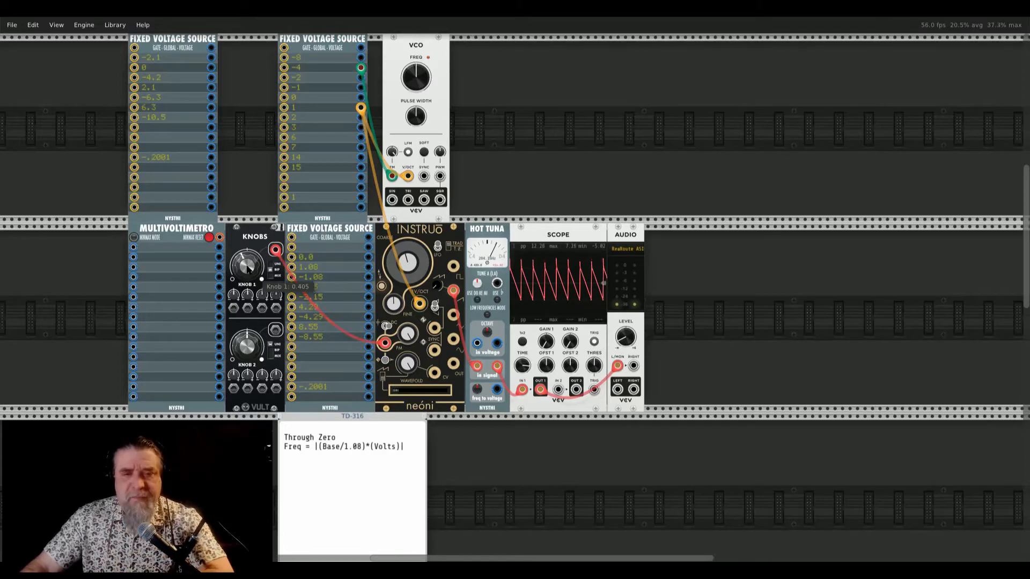
drag(248, 267, 248, 252)
double_click(248, 267)
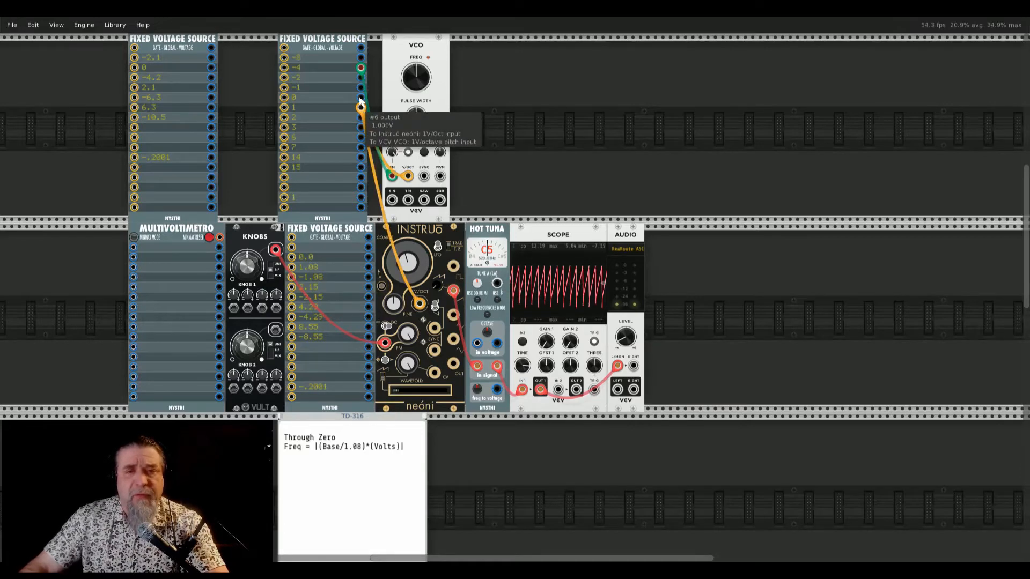
Step: Move the neóni's 1V/Oct cable to the upper source's 0 output and vary Knob 1 through 0.511, 0.467 and 0.49 to output -0.230 V
drag(360, 108, 361, 97)
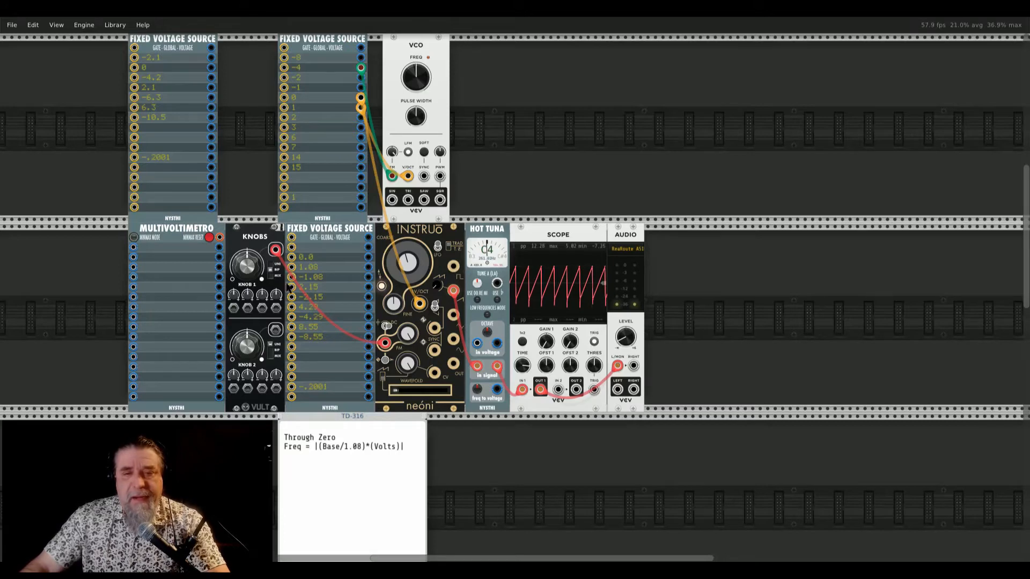
drag(250, 268, 250, 261)
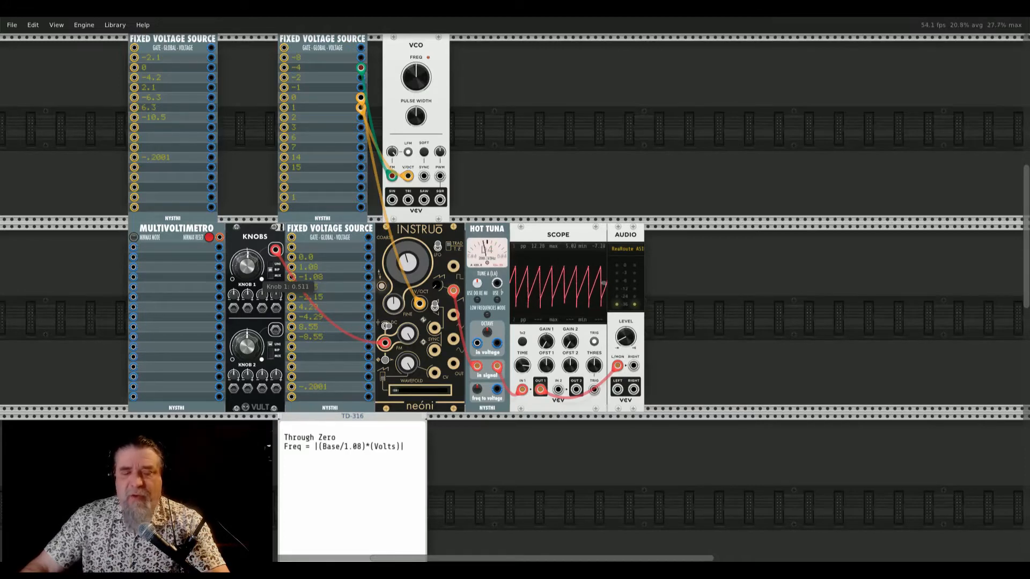
drag(250, 269, 250, 271)
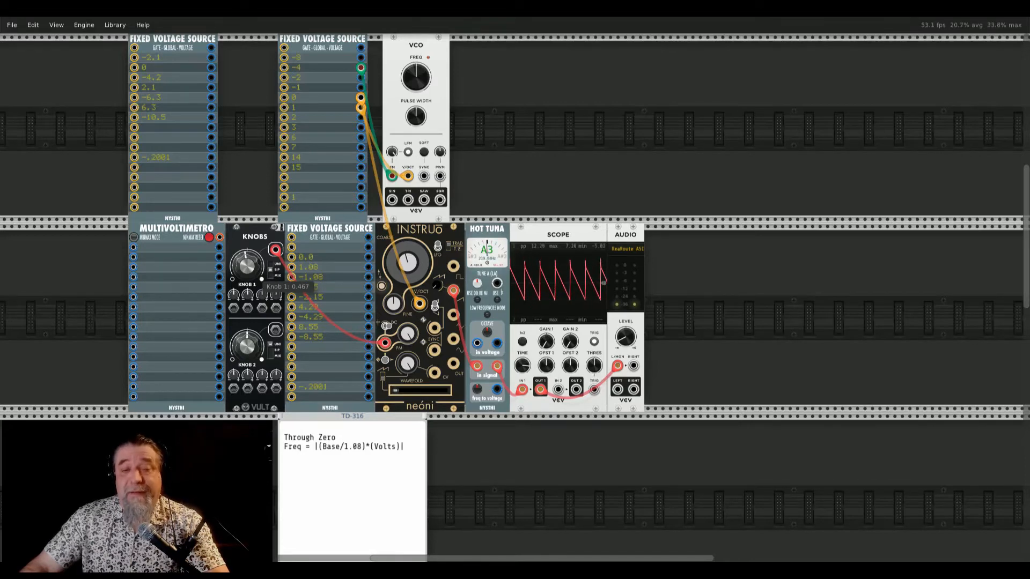
drag(251, 272, 251, 270)
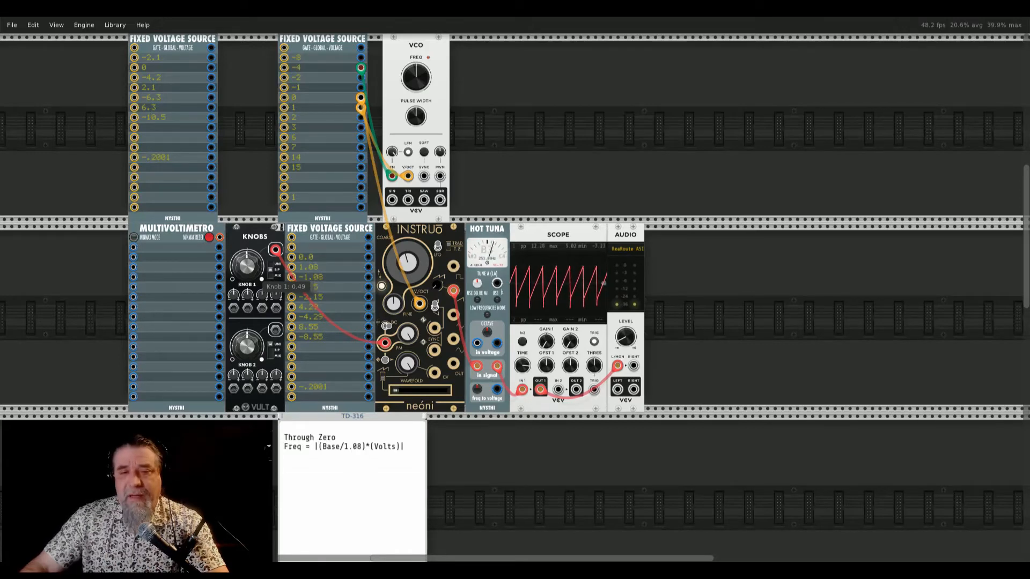
drag(250, 269, 251, 271)
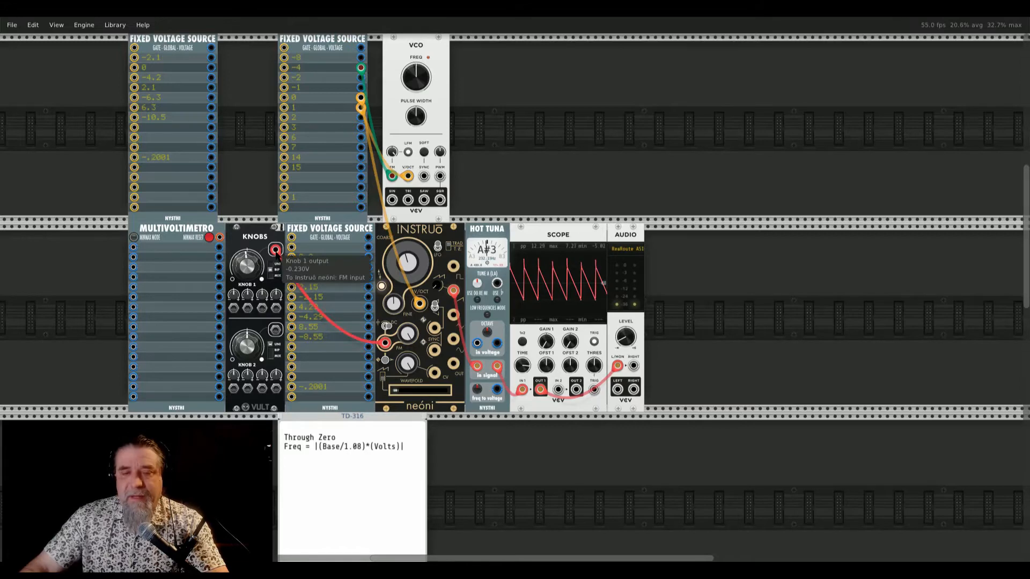
Step: Move the neóni's FM cable to the -.2001 output, change that voltage to -.200 and set it back to -.2001
drag(276, 250, 368, 386)
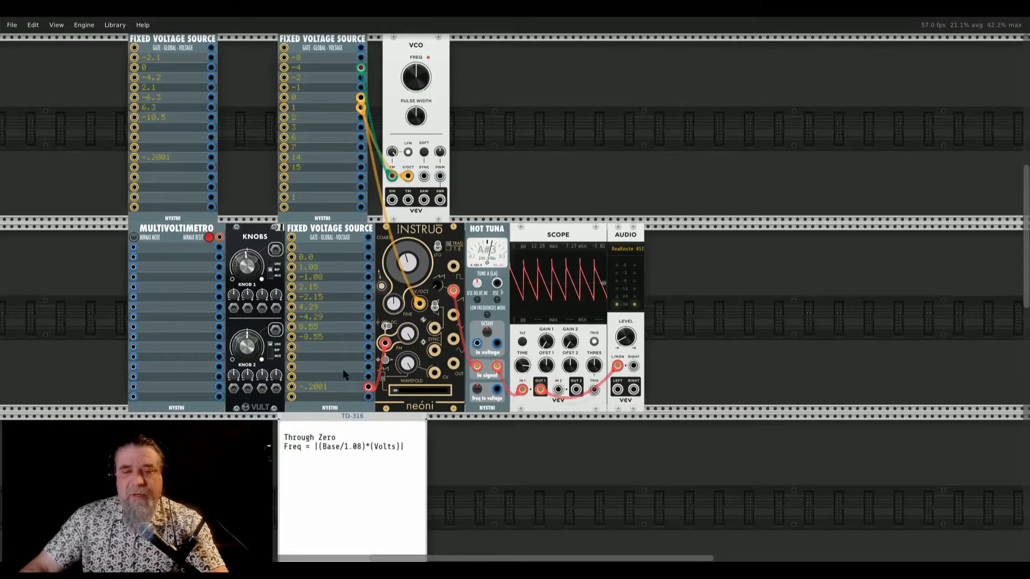
click(343, 388)
key(BackSpace)
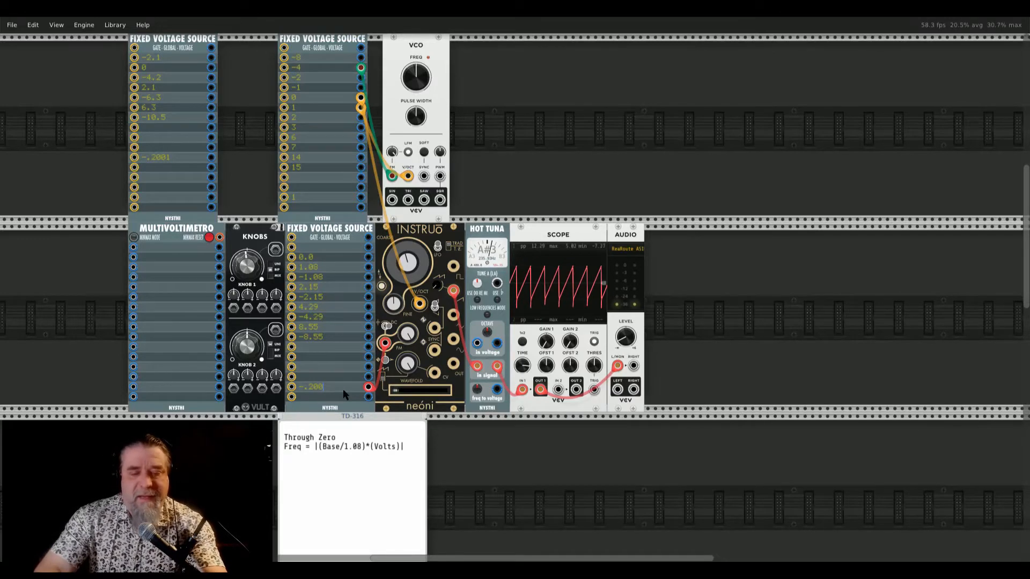
text(1)
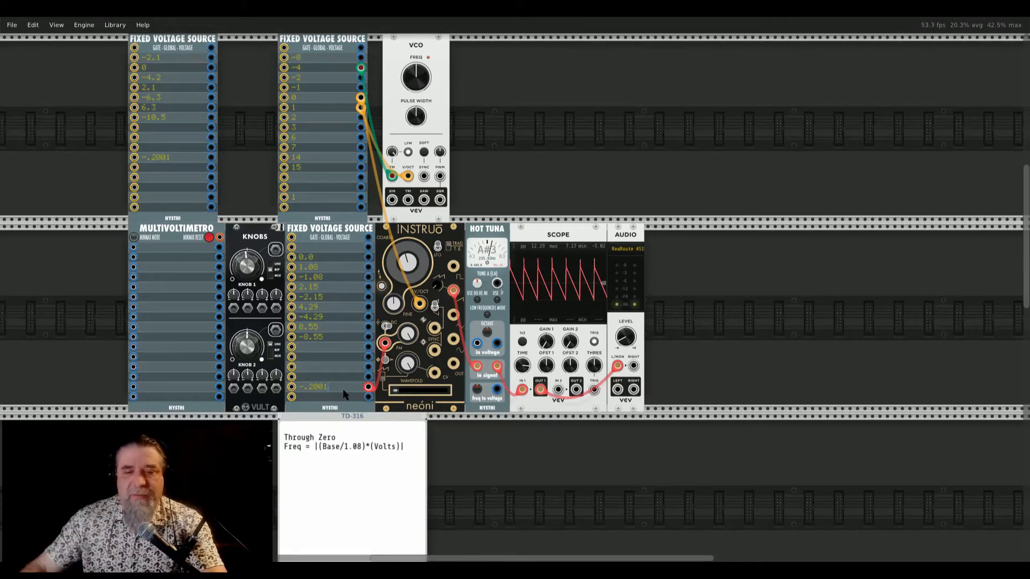
Step: Return the neóni's FM cable to the Knob 1 output, lower Knob 1 through 0.291 and 0.298 to 0.265, and reset it to its default
drag(364, 398, 280, 254)
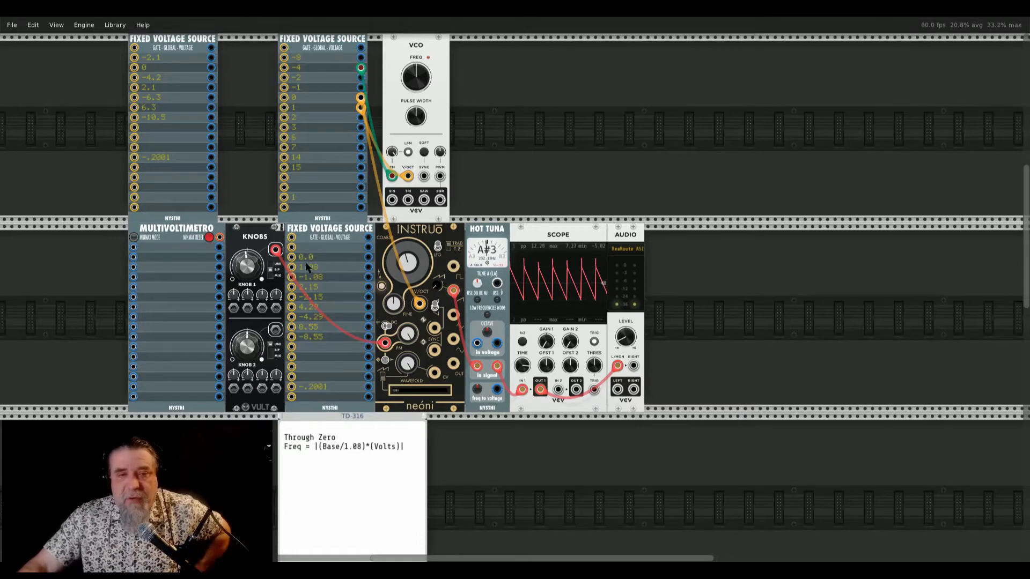
drag(245, 262, 244, 280)
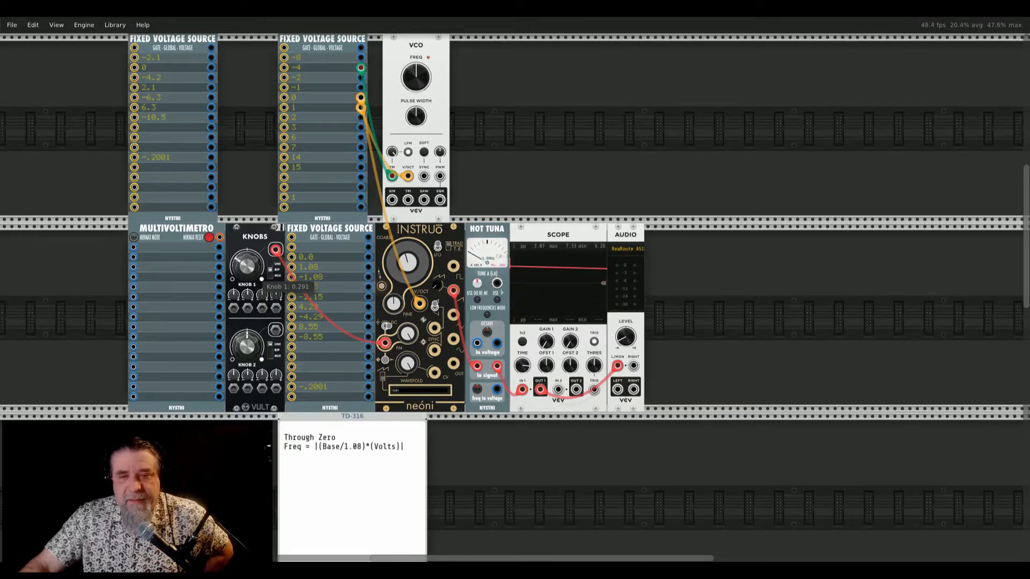
right_click(248, 267)
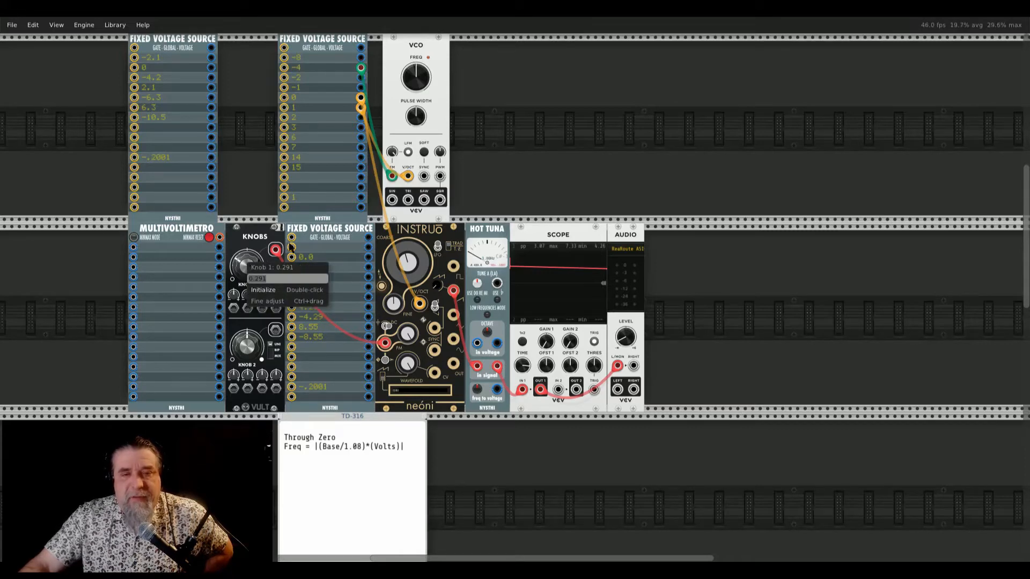
click(373, 226)
mouse_move(275, 248)
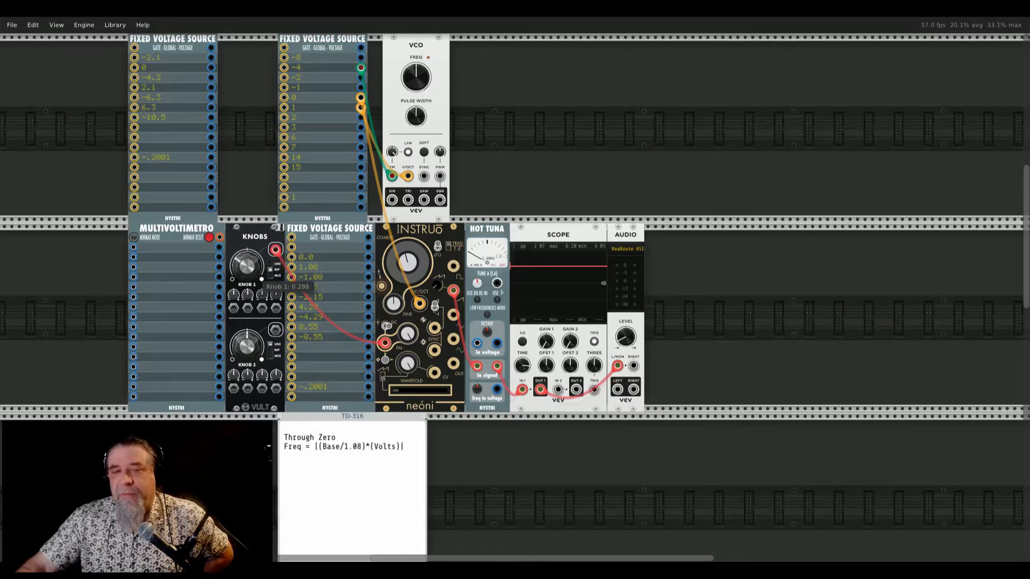
mouse_move(247, 265)
mouse_down()
mouse_move(247, 281)
mouse_move(247, 269)
mouse_up()
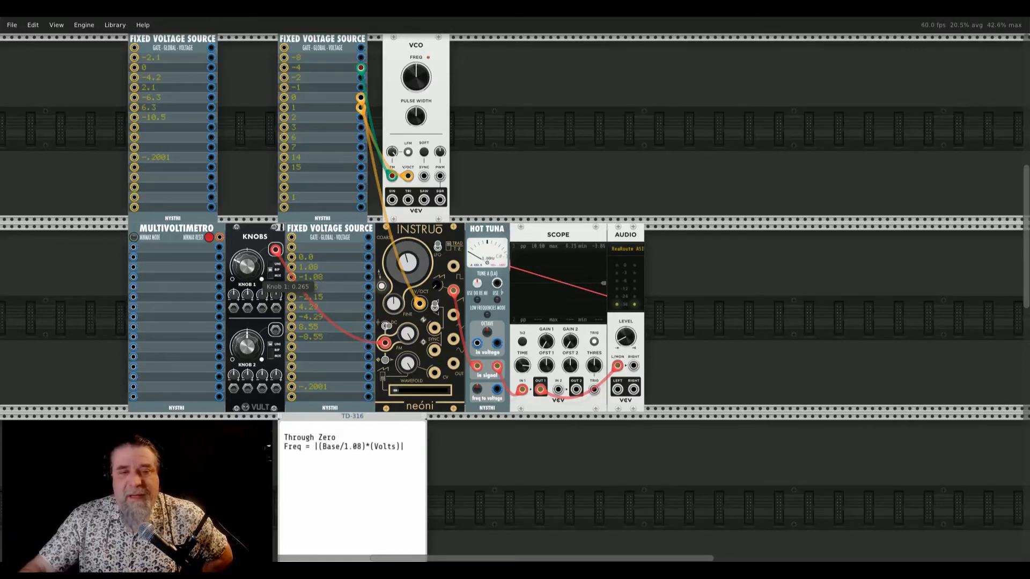
double_click(251, 269)
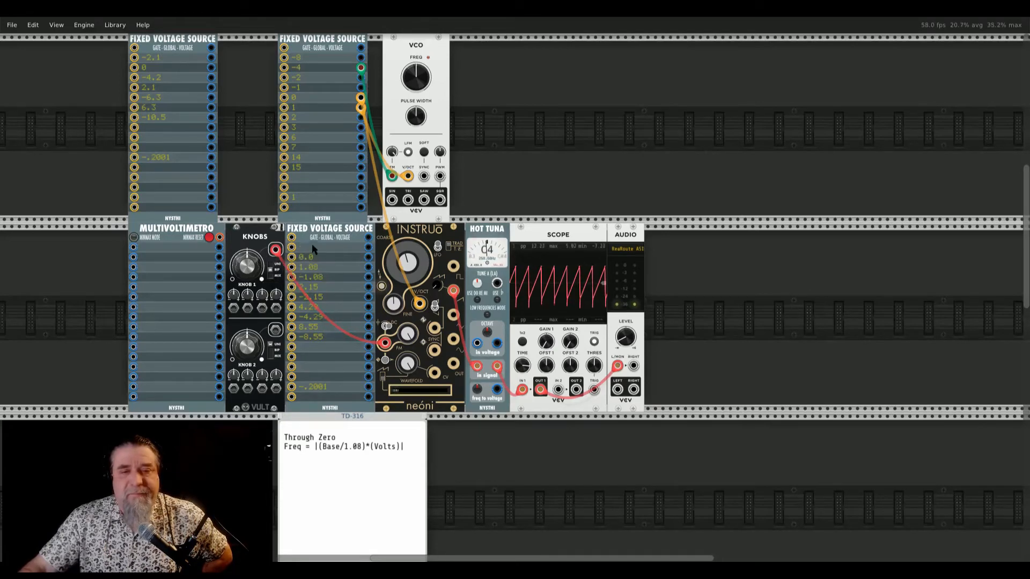
Step: Replace the lower fixed voltage source with the one starting at -2.1, parking the former above the Scope, and patch its 0 output into the neóni's FM
drag(329, 240, 553, 50)
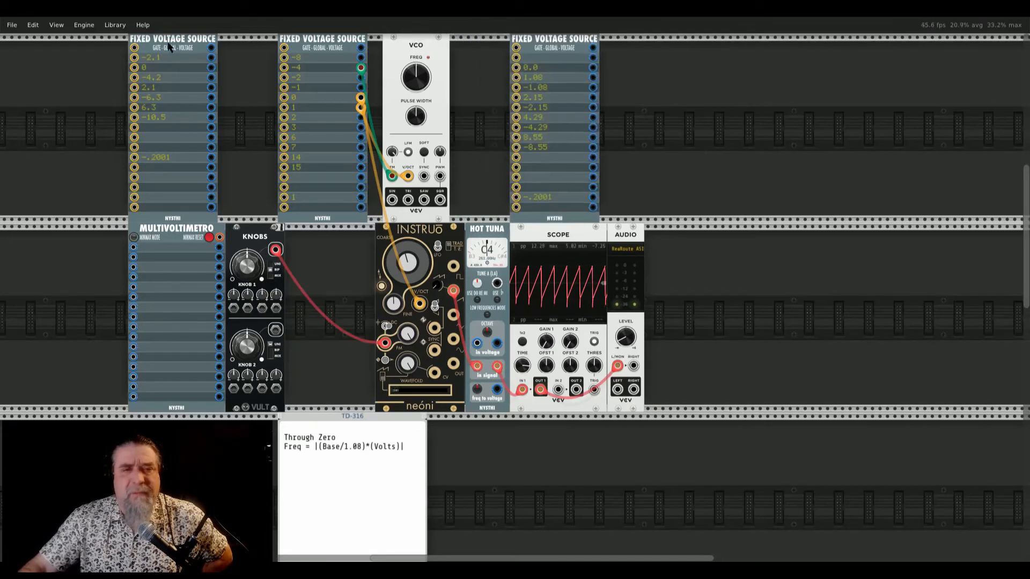
drag(171, 45, 368, 259)
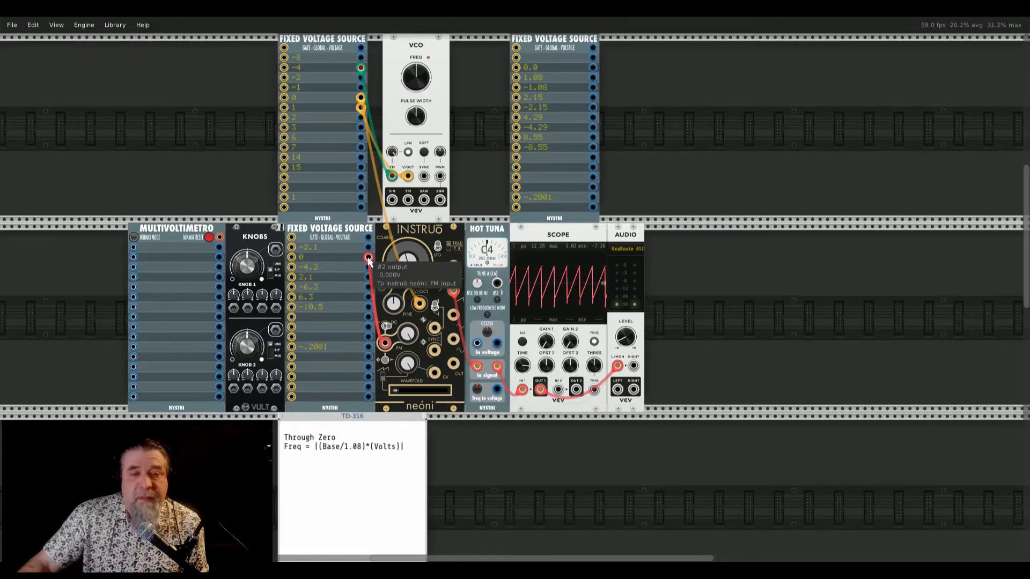
Step: Move the neóni's FM cable to the -2.1 output, unplug and reconnect it there, and return it to the 0 output
drag(369, 258, 369, 248)
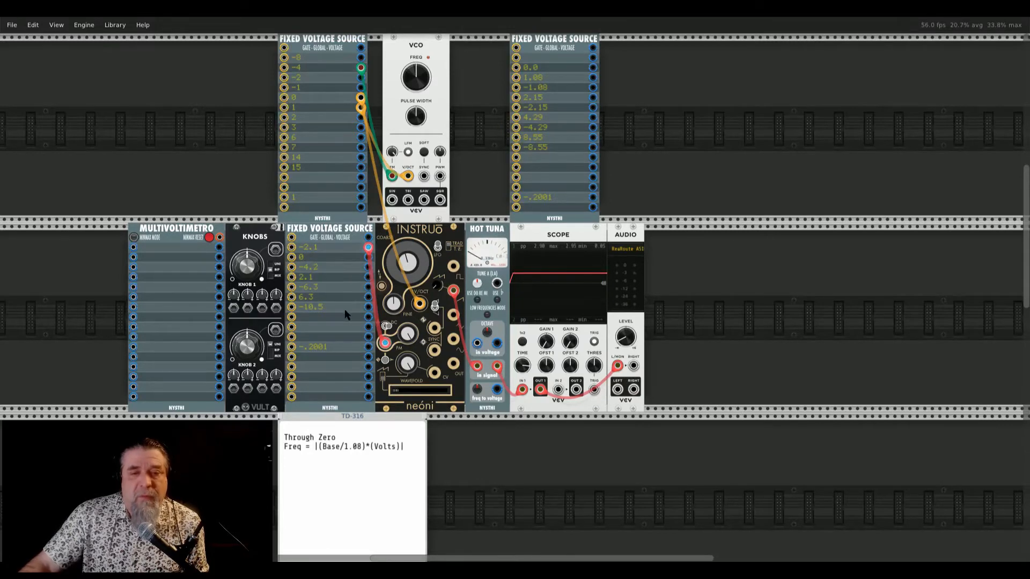
scroll(345, 309, up, 3)
scroll(208, 210, down, 3)
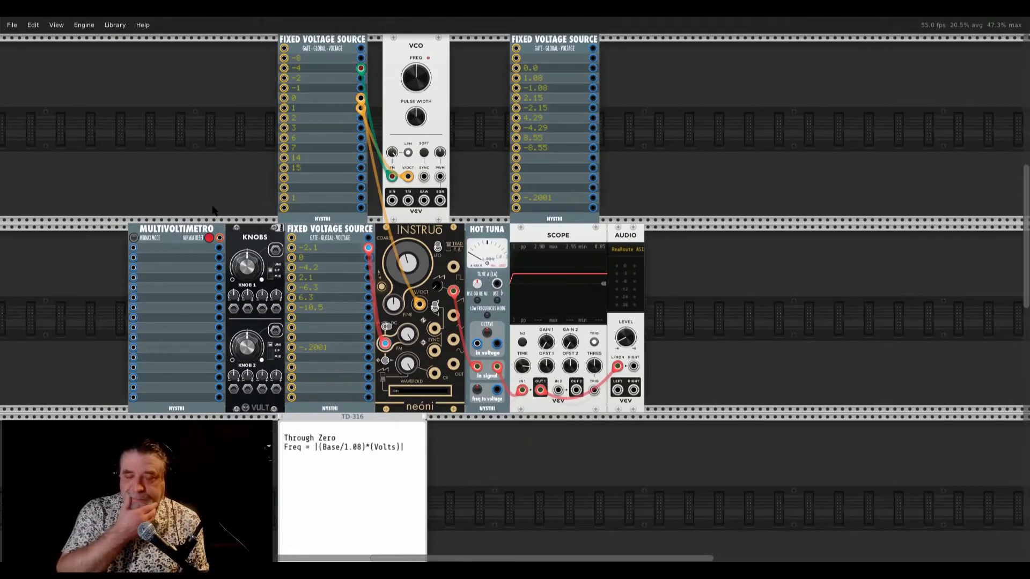
mouse_move(368, 248)
mouse_down()
mouse_move(368, 258)
mouse_move(367, 249)
mouse_up()
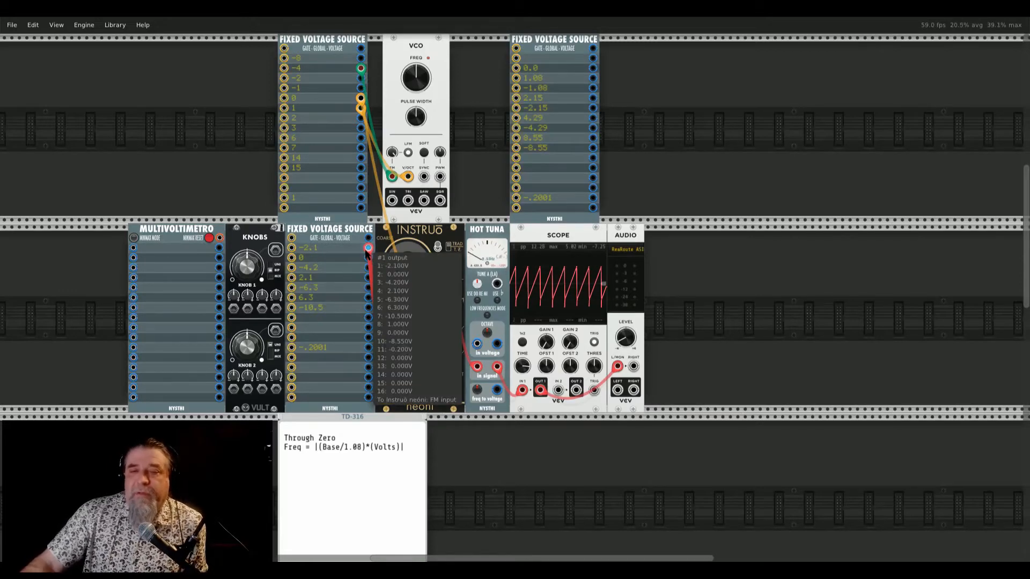
drag(367, 250, 368, 258)
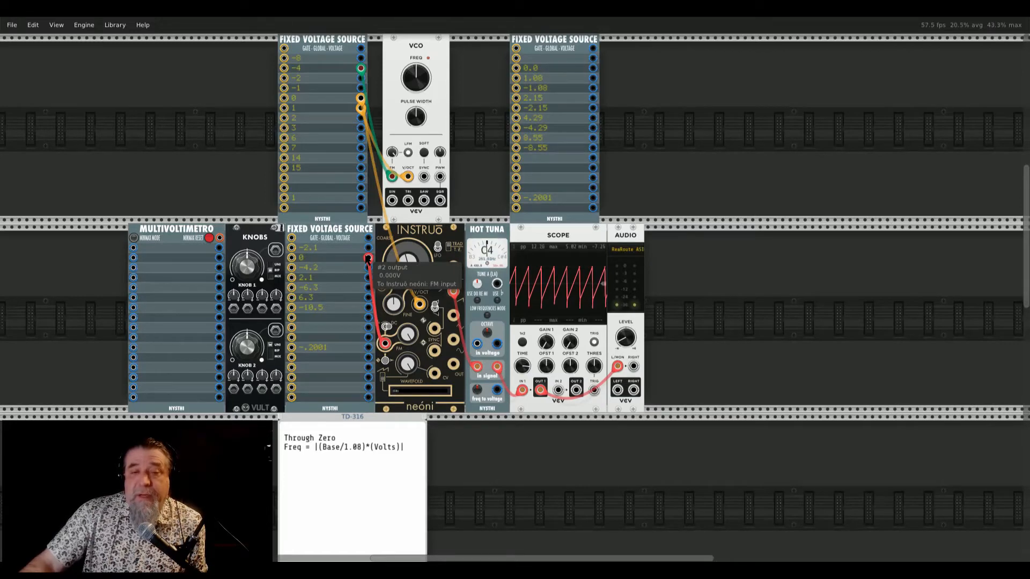
Step: Step the neóni's FM cable through the 2.1, -4.2, 0 and -4.2 outputs and return it to 2.1
drag(368, 258, 368, 279)
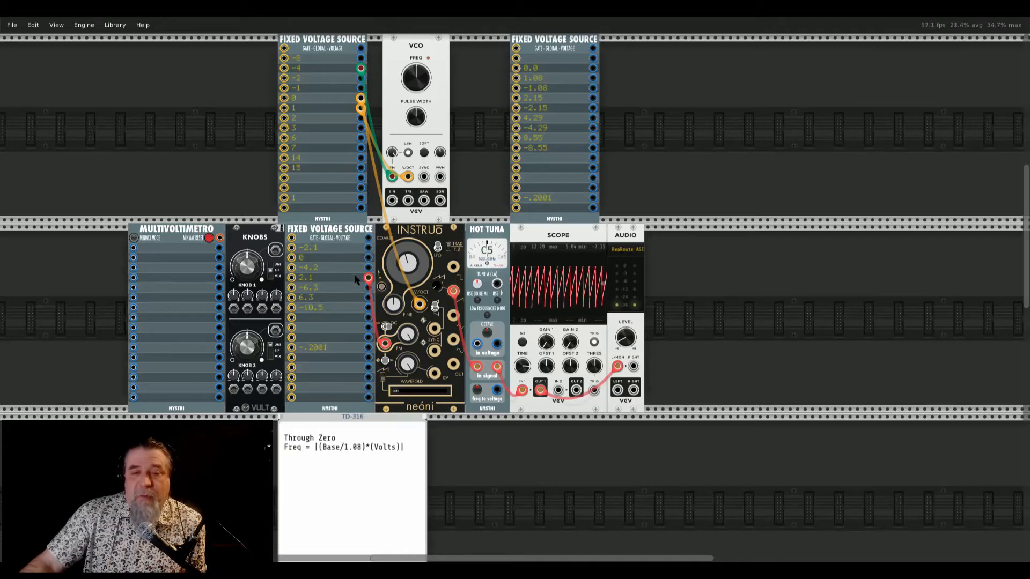
drag(367, 278, 369, 267)
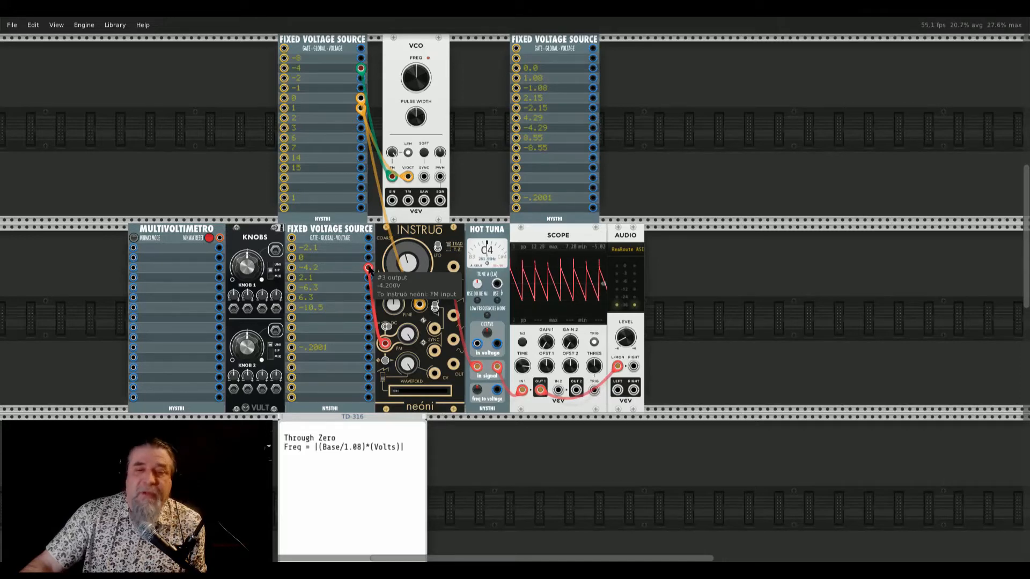
drag(369, 268, 368, 258)
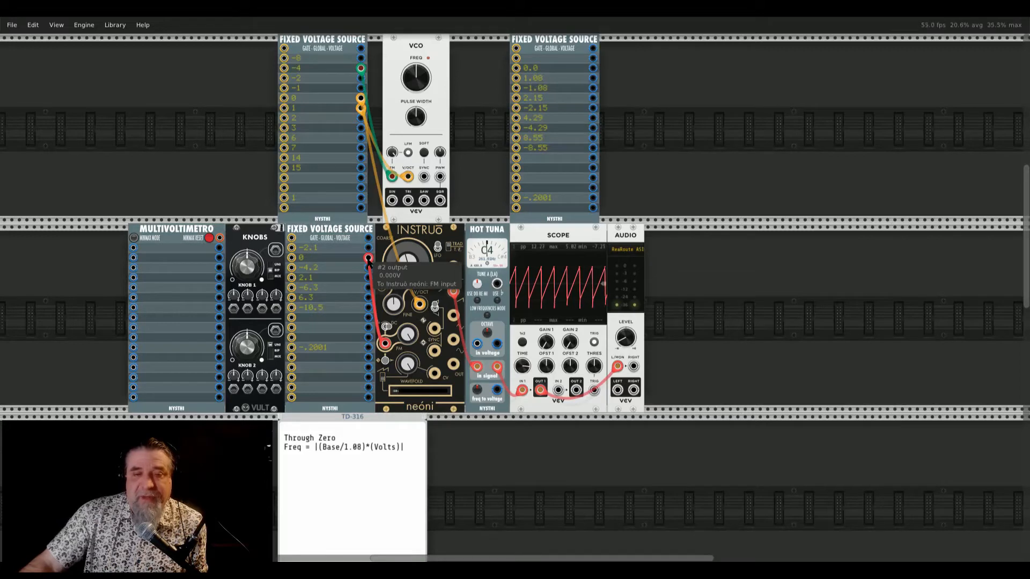
drag(368, 261, 368, 269)
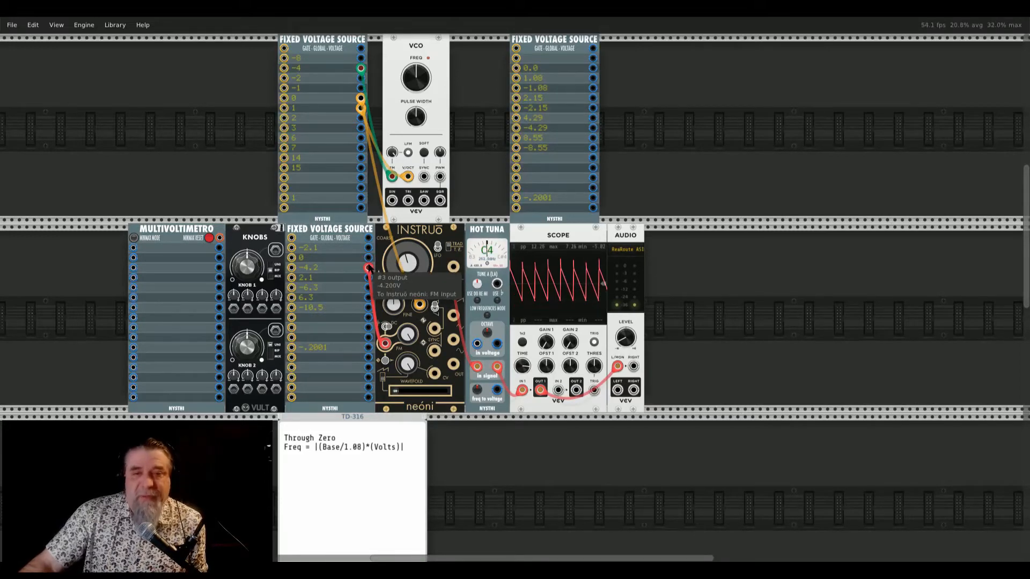
drag(368, 267, 368, 278)
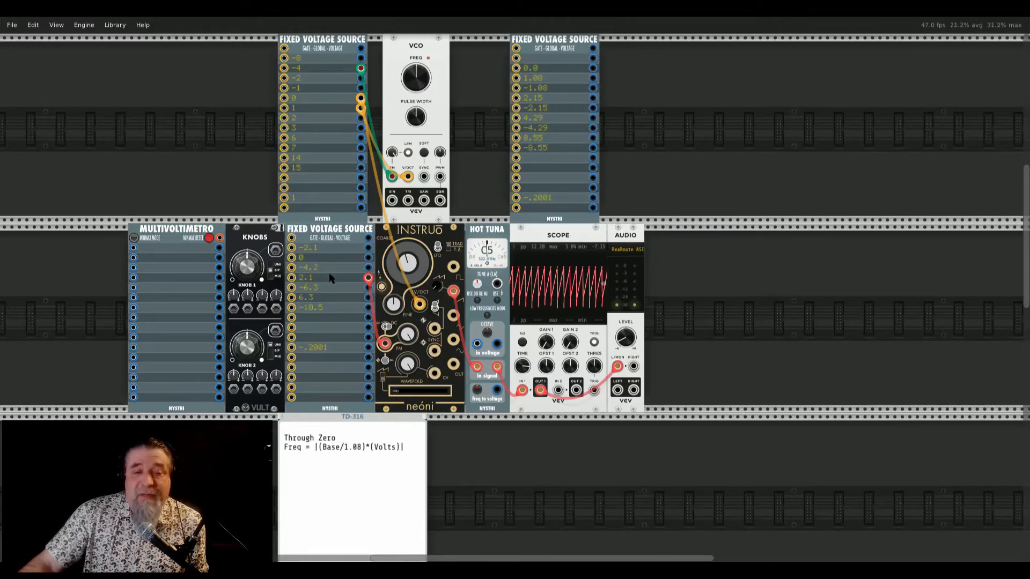
Step: Step the neóni's FM cable through the -6.3, 2.1 and 6.3 outputs and end on the -10.5 output
drag(364, 279, 367, 288)
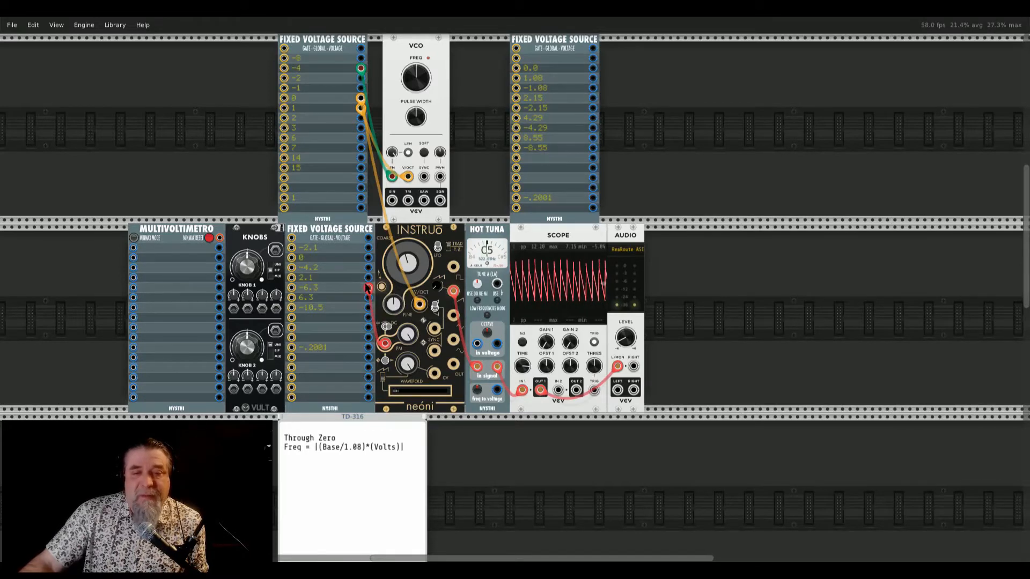
drag(367, 288, 368, 278)
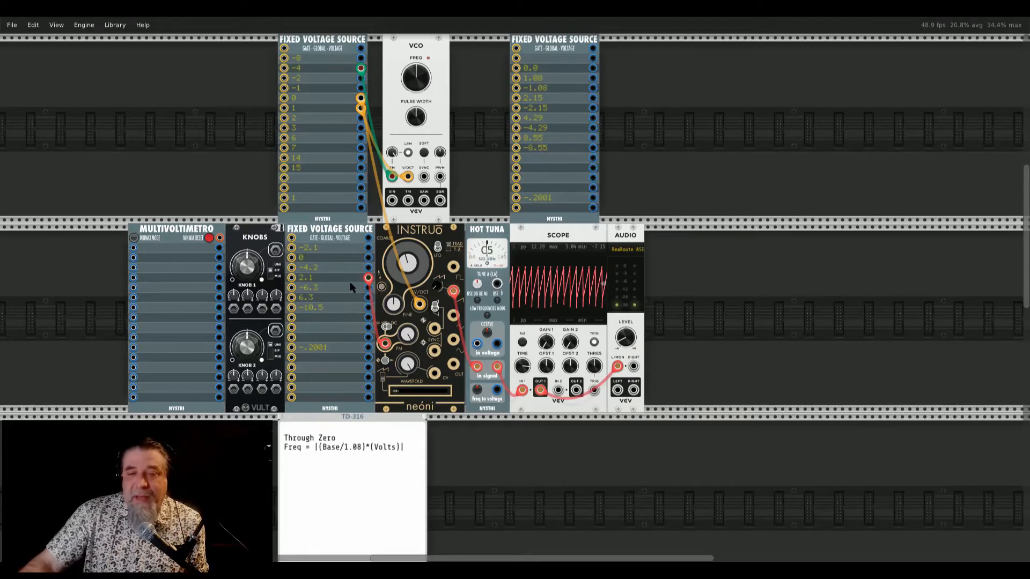
drag(368, 278, 370, 302)
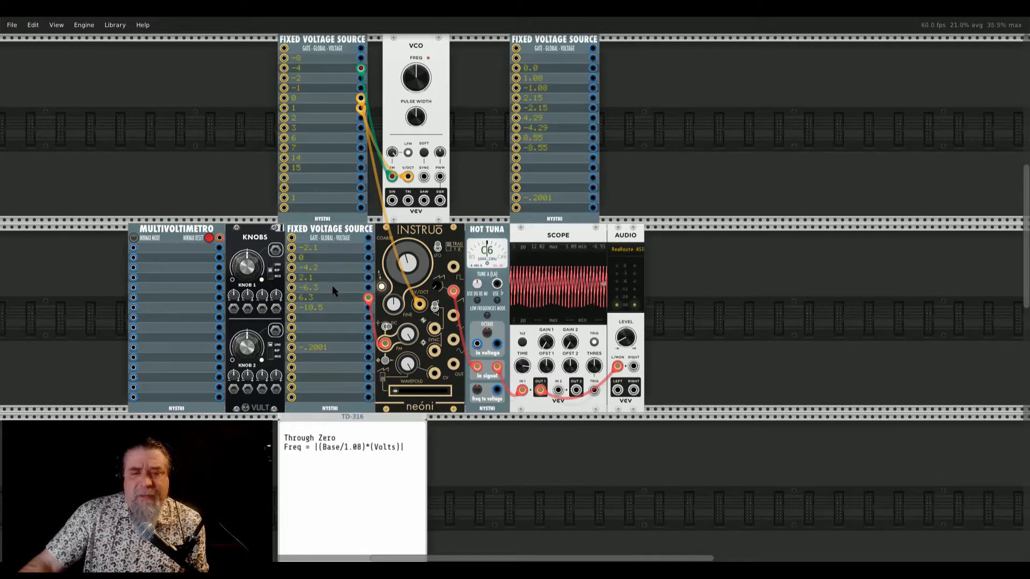
drag(369, 301, 368, 308)
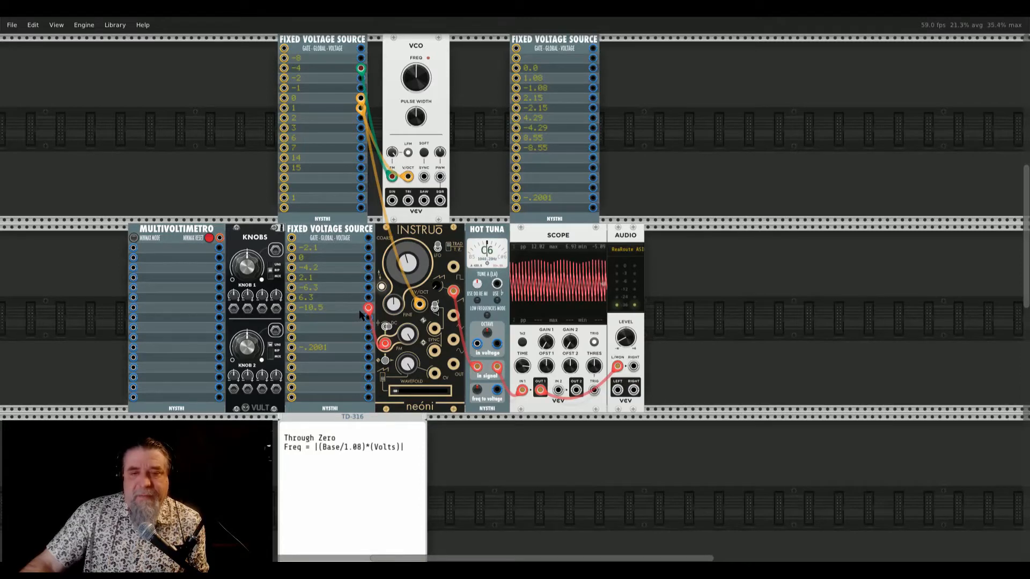
mouse_move(369, 310)
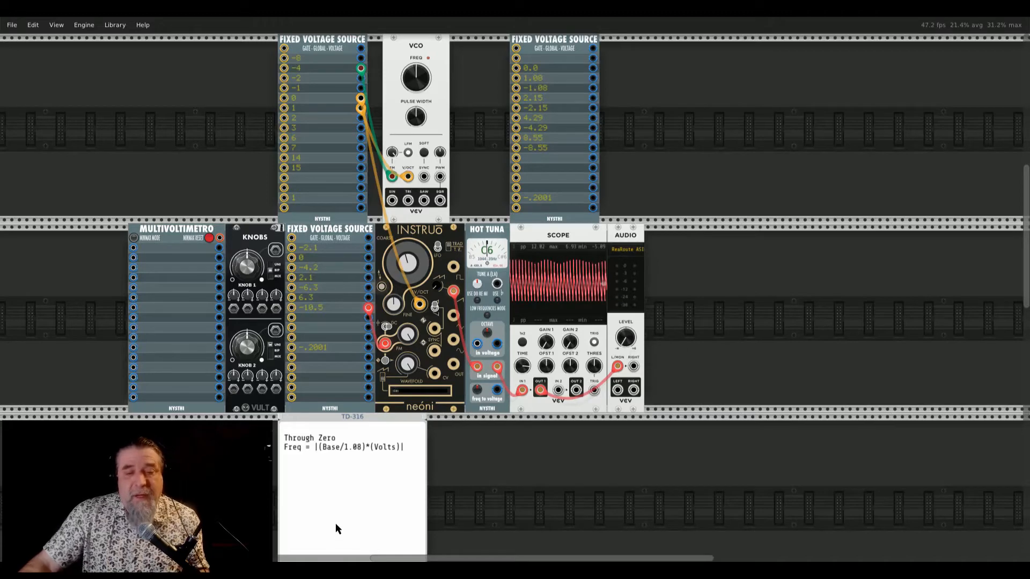
Step: Delete the extra blank lines between the Through Zero and "Traditional" formulas in the notes, keeping one blank line
click(349, 475)
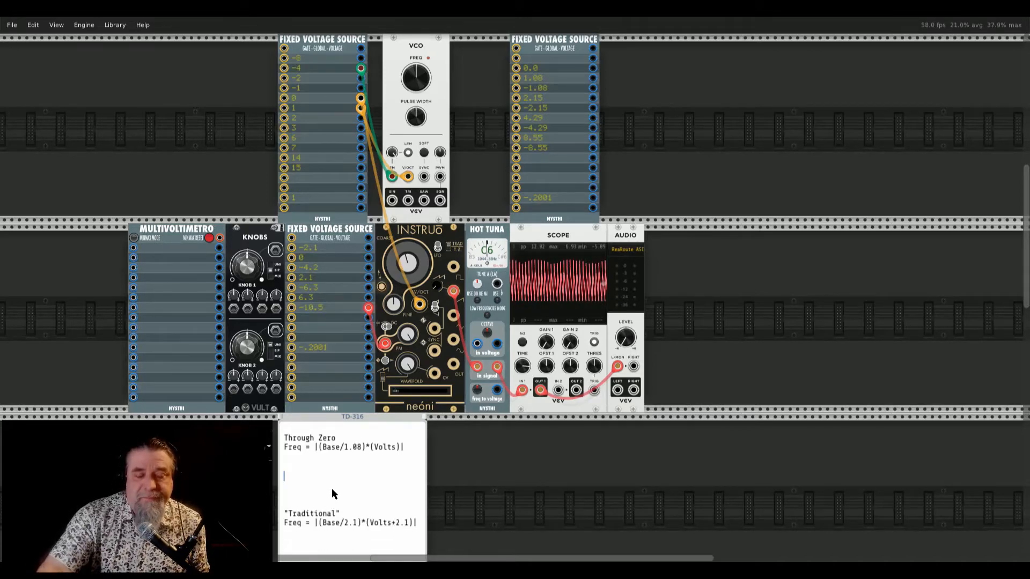
key(Up)
key(Up)
key(Delete)
key(Delete)
key(Delete)
key(Delete)
key(Delete)
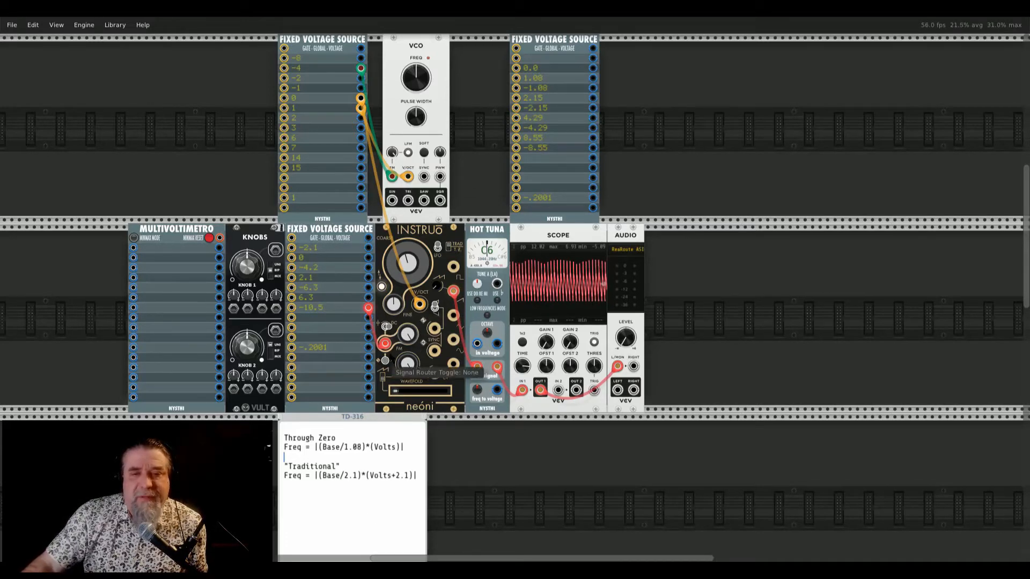
Step: Move the neóni's FM cable to the Knob 1 output, then remove the fixed voltage cables and patch the VCO's sine output into FM
drag(369, 309, 277, 255)
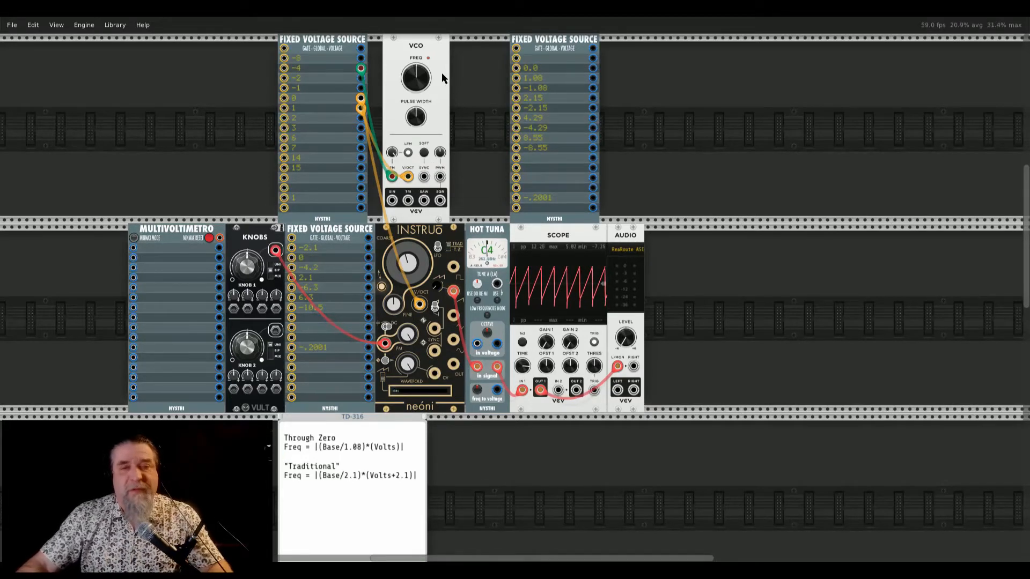
mouse_move(393, 173)
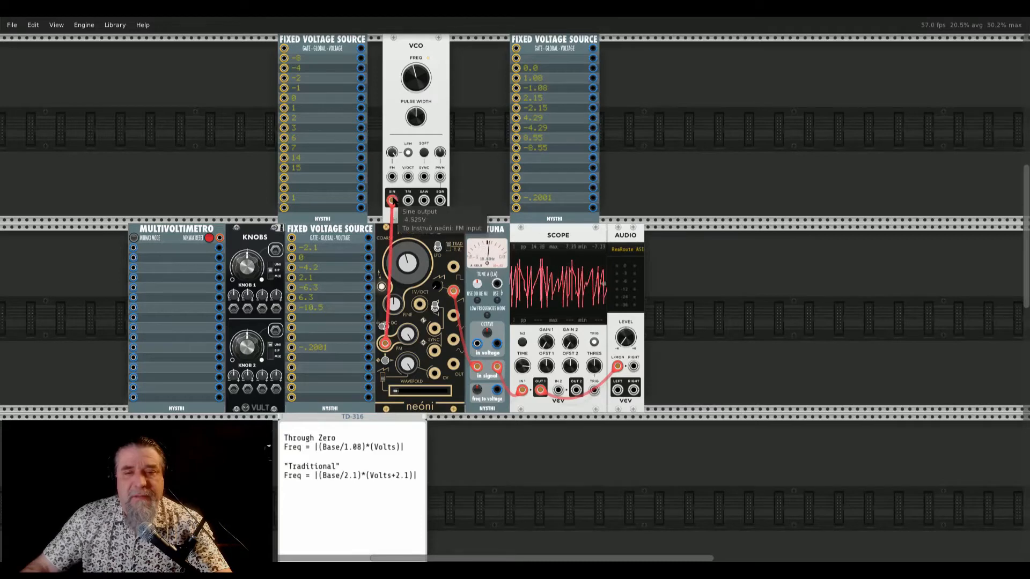
mouse_move(409, 87)
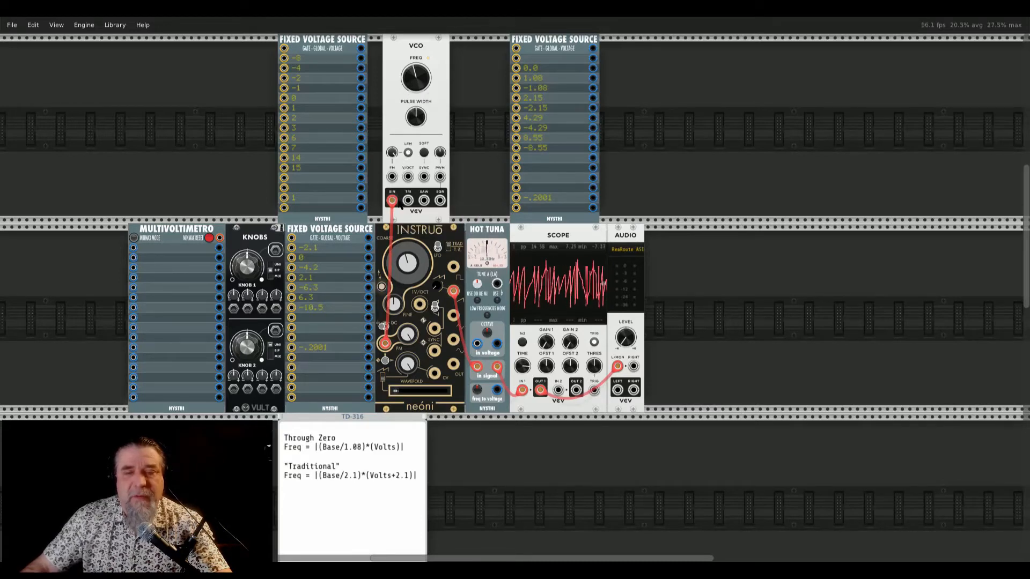
mouse_move(392, 203)
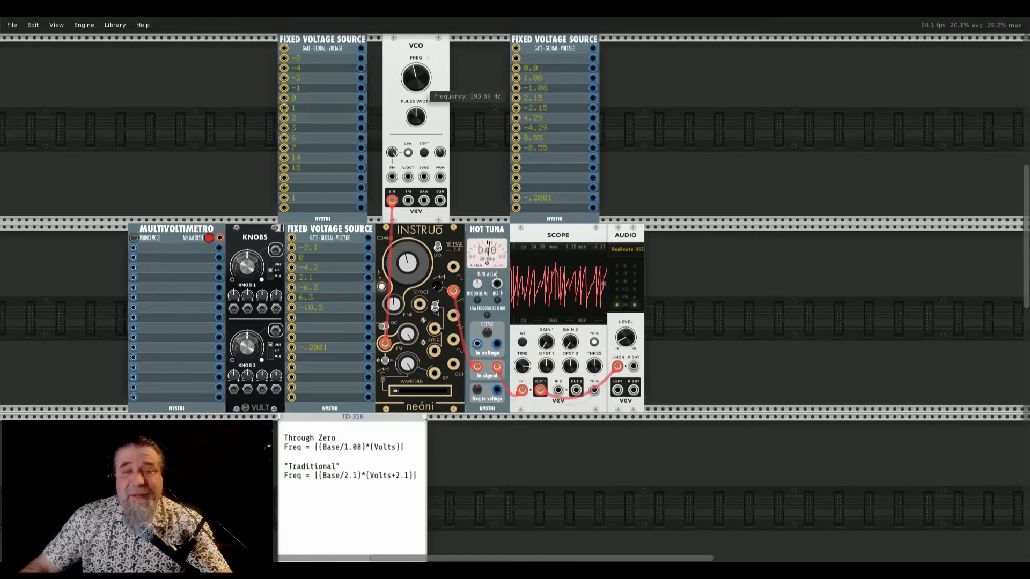
Step: Raise the VCO frequency to 237.27 Hz, try the neóni's Coarse at 0.43875, 0.40572 and 0.28283, and readjust both knobs
drag(417, 77, 416, 72)
drag(404, 274, 403, 274)
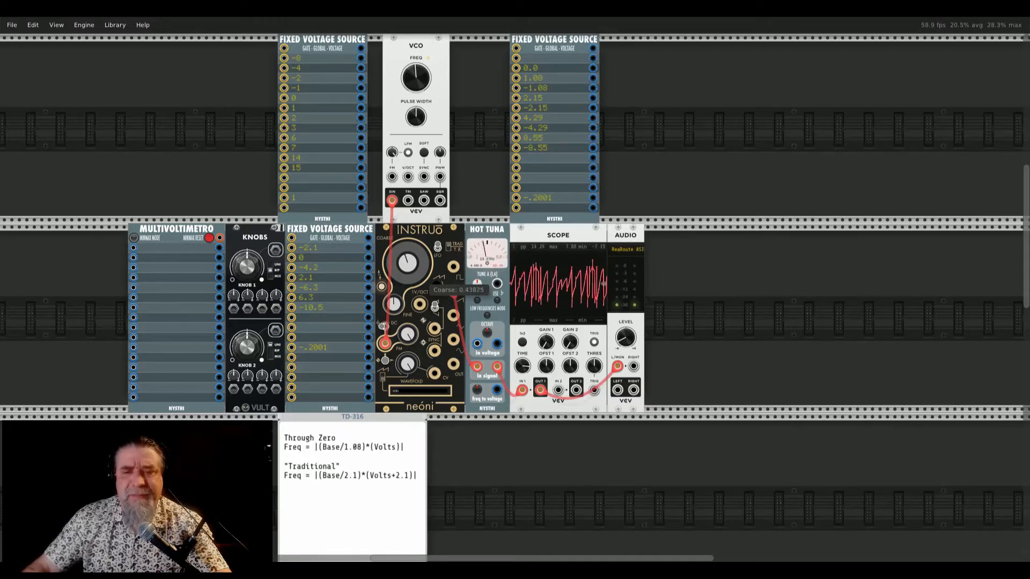
drag(403, 272, 403, 268)
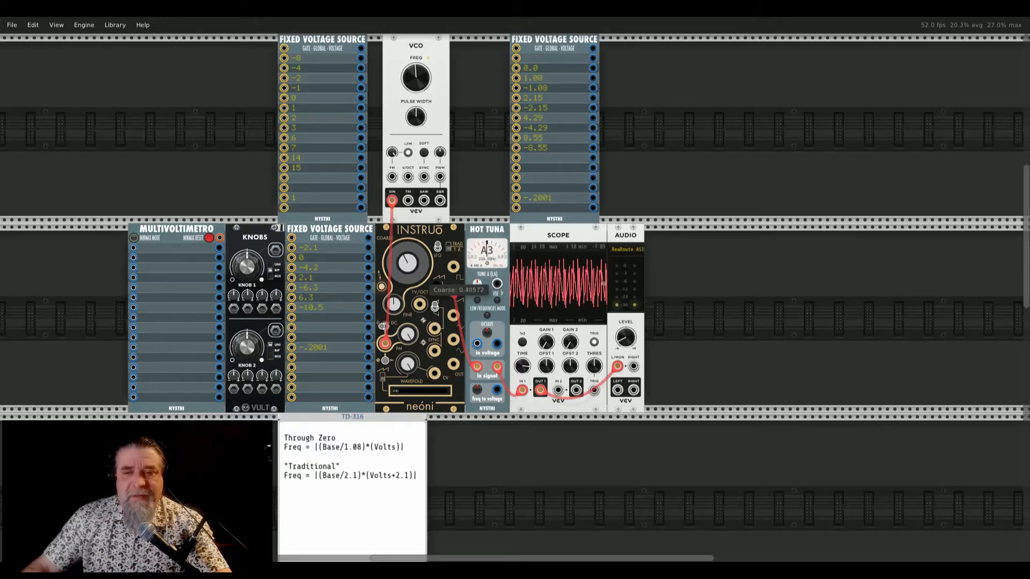
drag(407, 263, 407, 257)
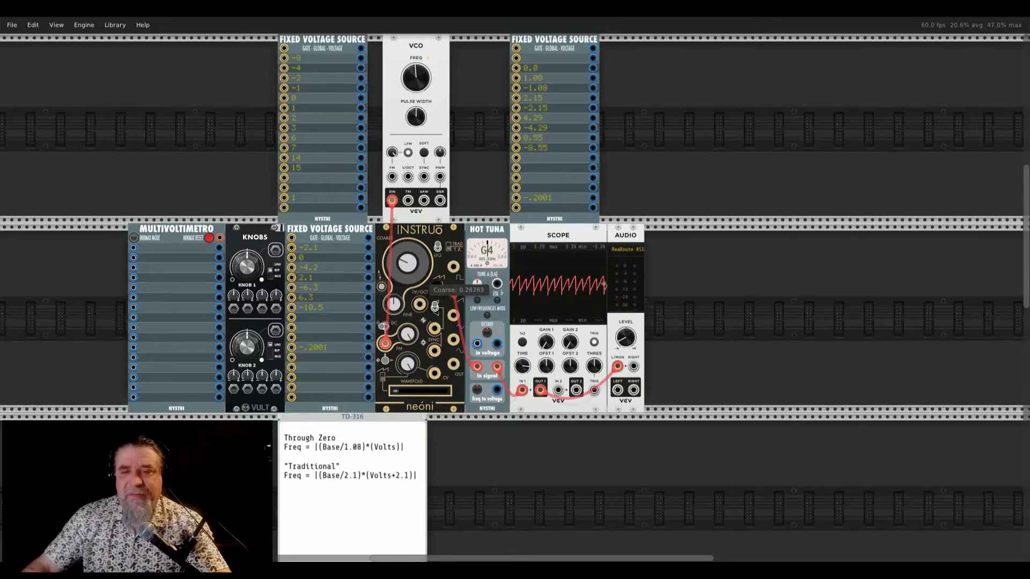
mouse_move(407, 263)
mouse_down()
mouse_move(407, 254)
mouse_move(407, 265)
mouse_up()
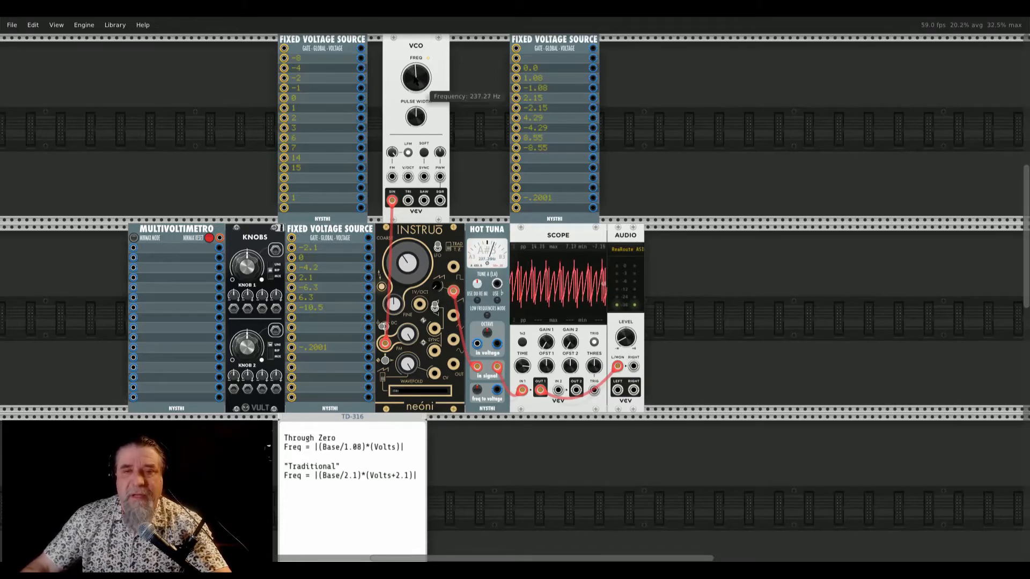
mouse_move(414, 80)
mouse_down()
mouse_move(414, 110)
mouse_move(415, 68)
mouse_move(414, 94)
mouse_up()
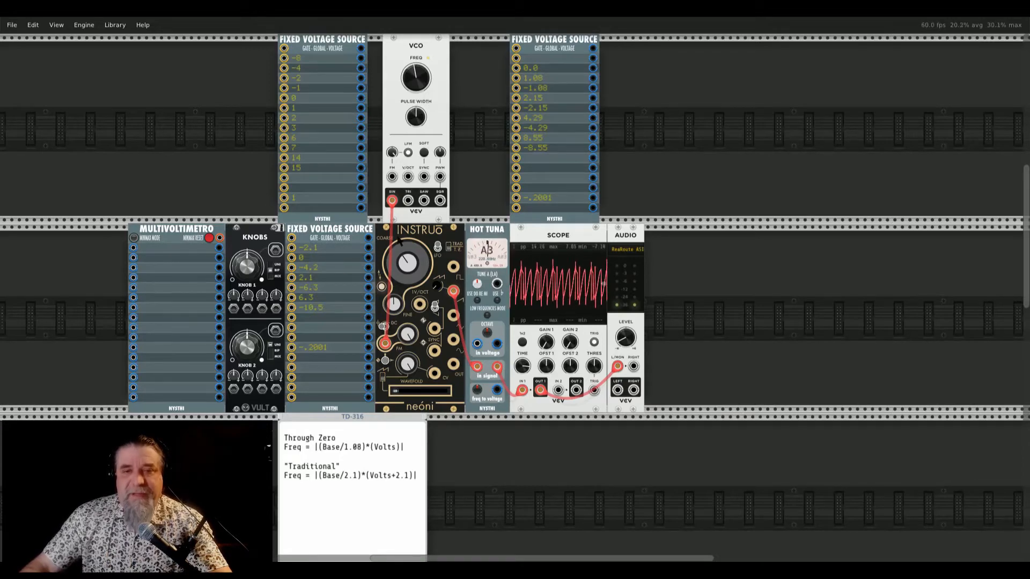
mouse_move(412, 272)
mouse_down()
mouse_move(412, 284)
mouse_move(424, 258)
mouse_up()
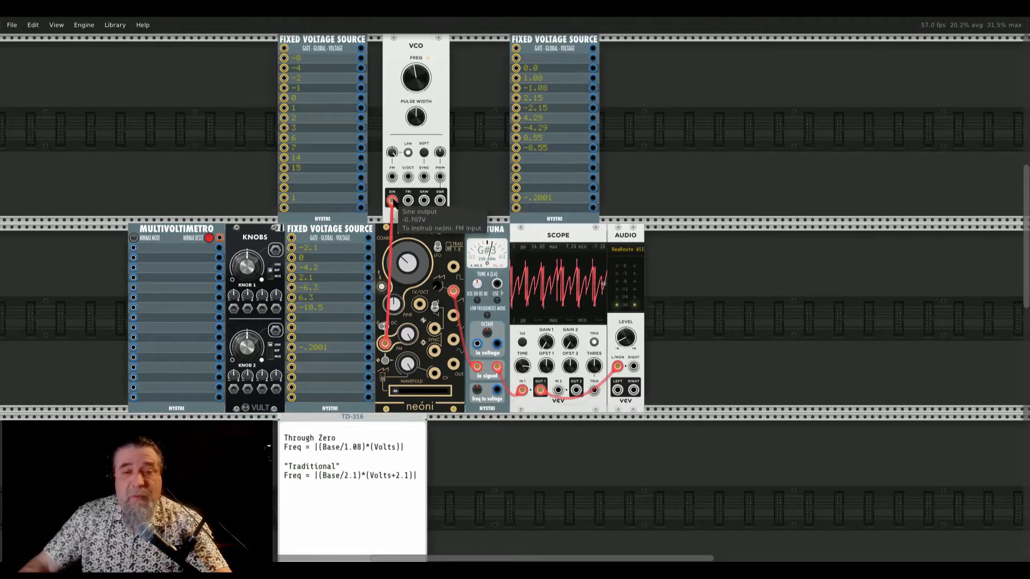
Step: Unplug the sine cable from the neóni's FM, switch the neóni to Traditional mode, and return it to through-zero
drag(392, 200, 223, 172)
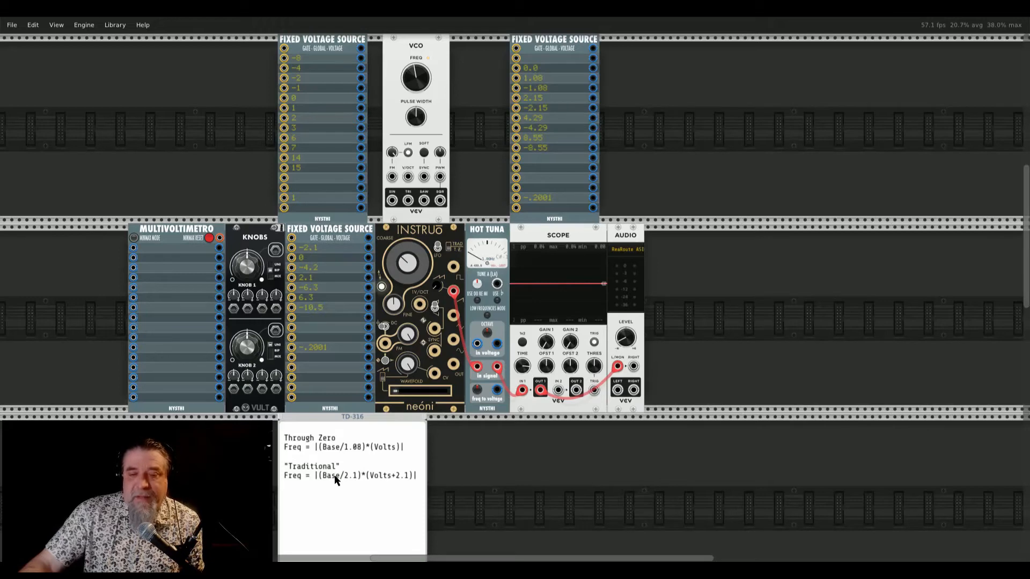
click(449, 249)
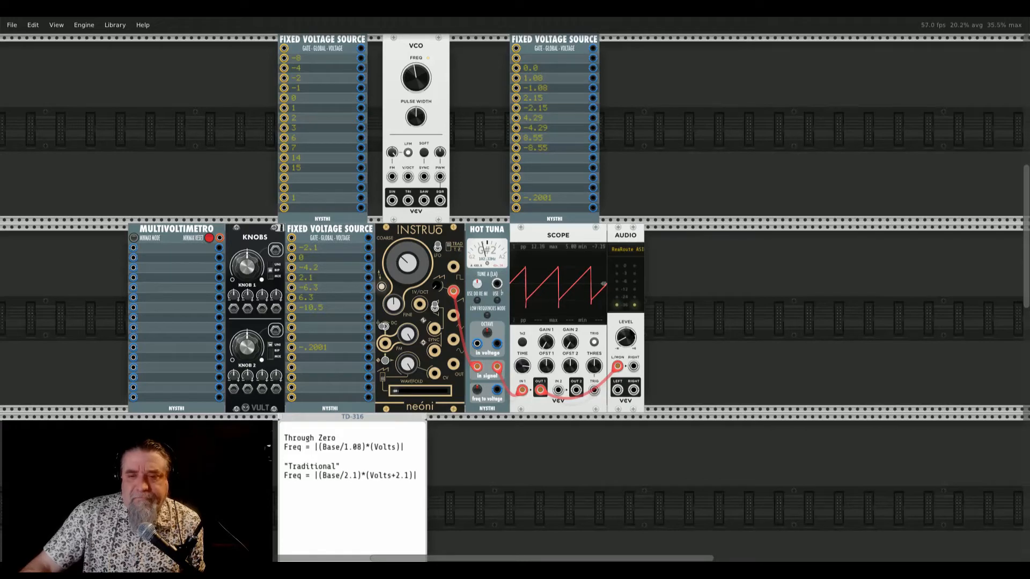
mouse_move(632, 338)
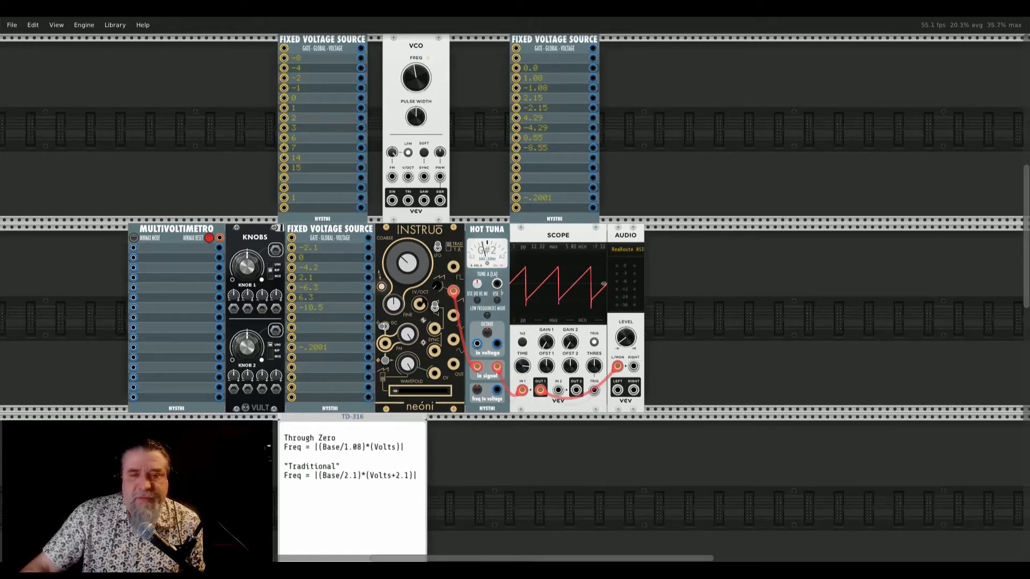
mouse_move(449, 248)
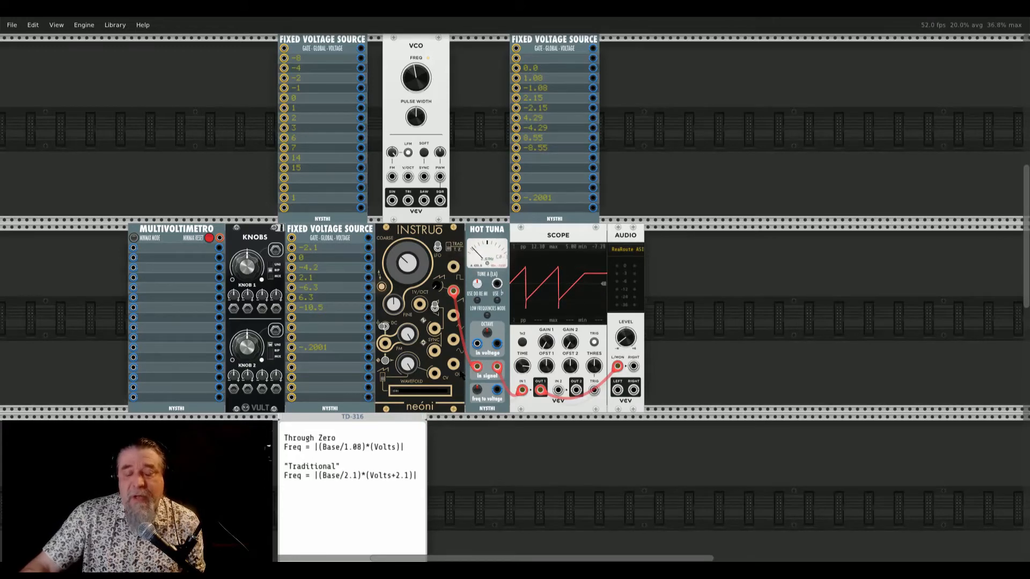
Step: Move the notes module with the two formulas directly below the pair of rows holding the two neónis and analyzers
scroll(503, 450, down, 3)
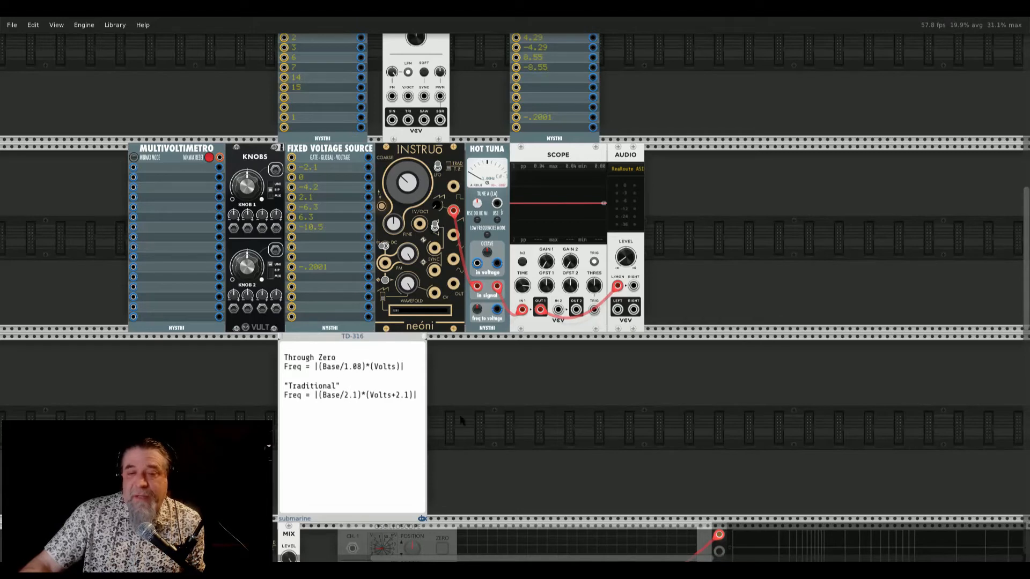
scroll(411, 420, up, 2)
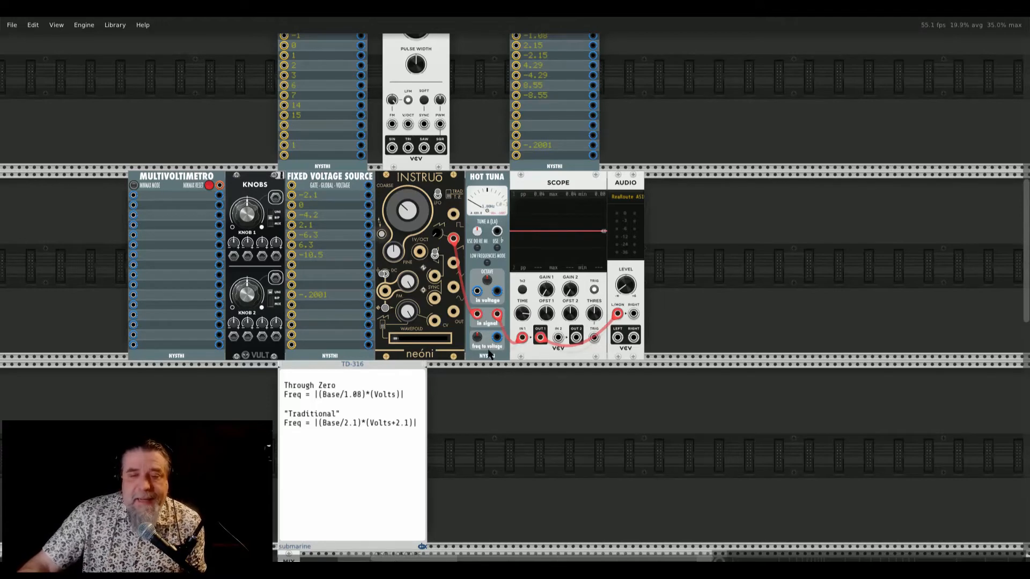
scroll(459, 387, down, 5)
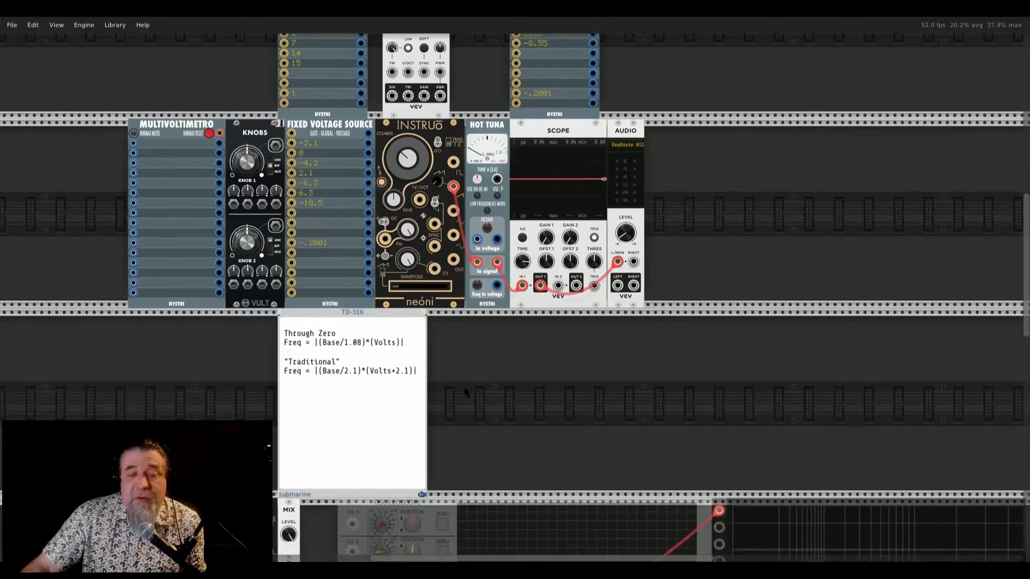
scroll(540, 322, down, 4)
scroll(379, 50, down, 3)
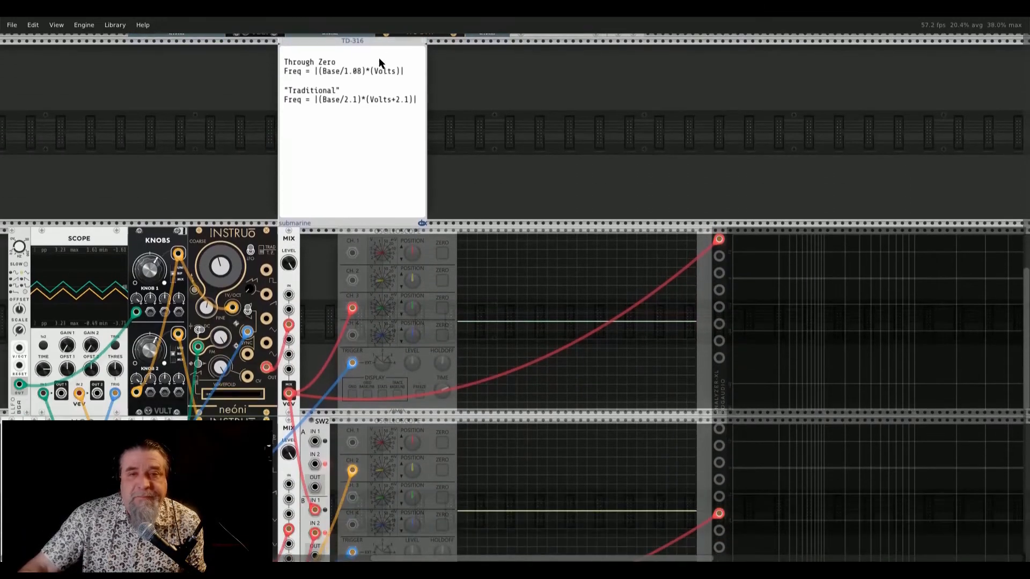
drag(379, 45, 319, 523)
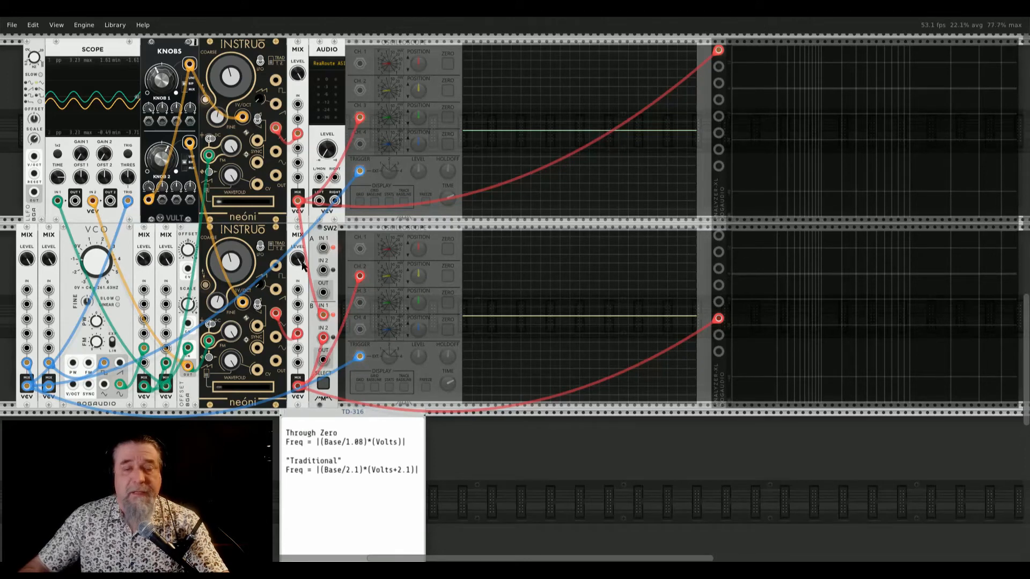
right_click(319, 202)
click(344, 238)
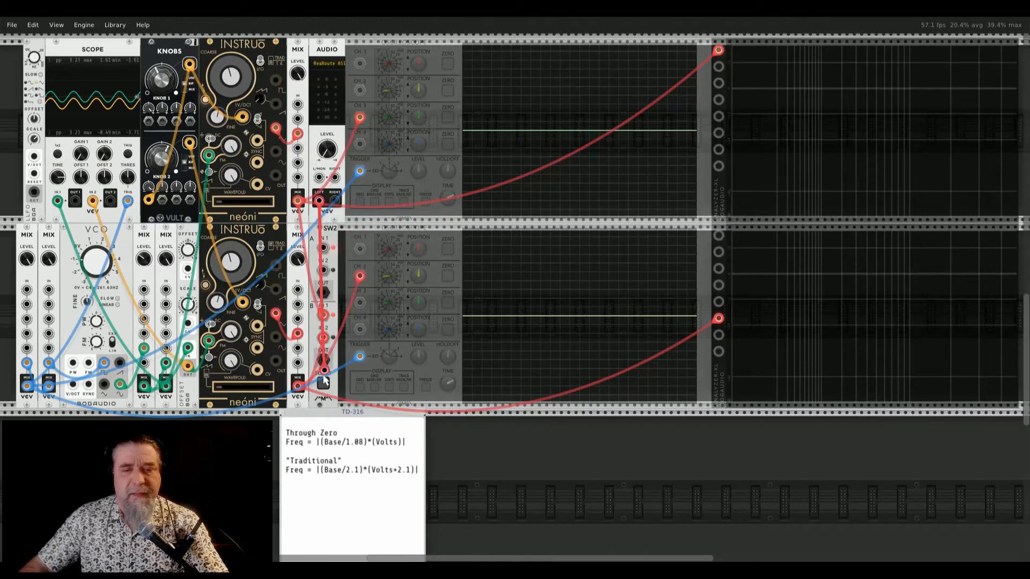
click(323, 357)
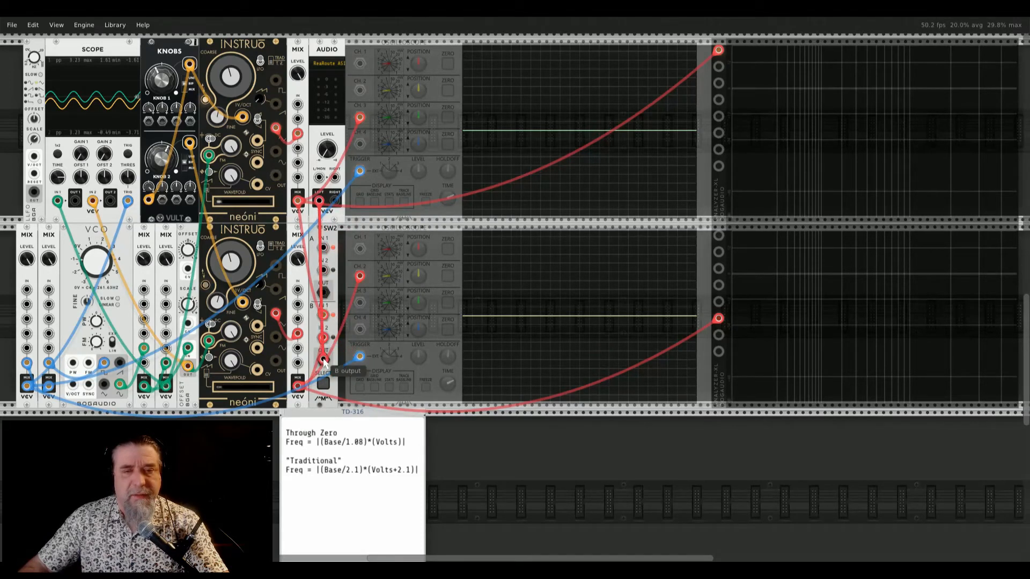
Step: Patch a new red cable between the Audio module's "device output 1" input and the B output of SW2
right_click(319, 179)
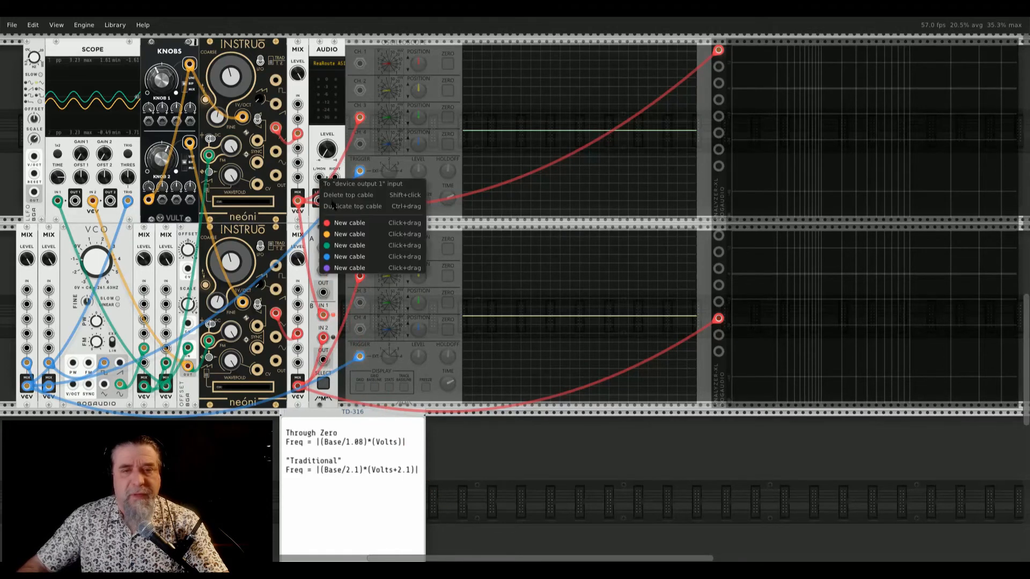
drag(348, 223, 323, 359)
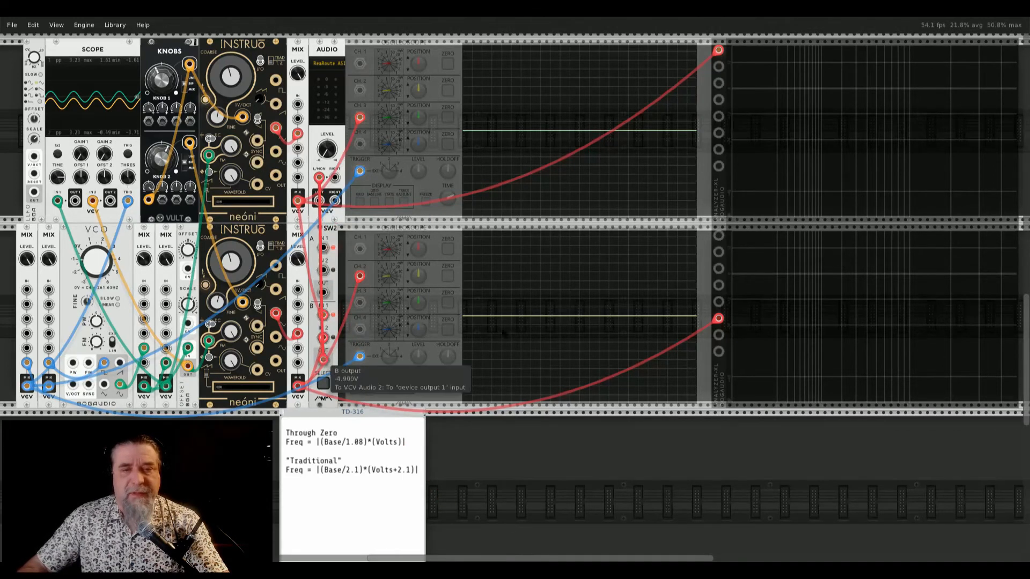
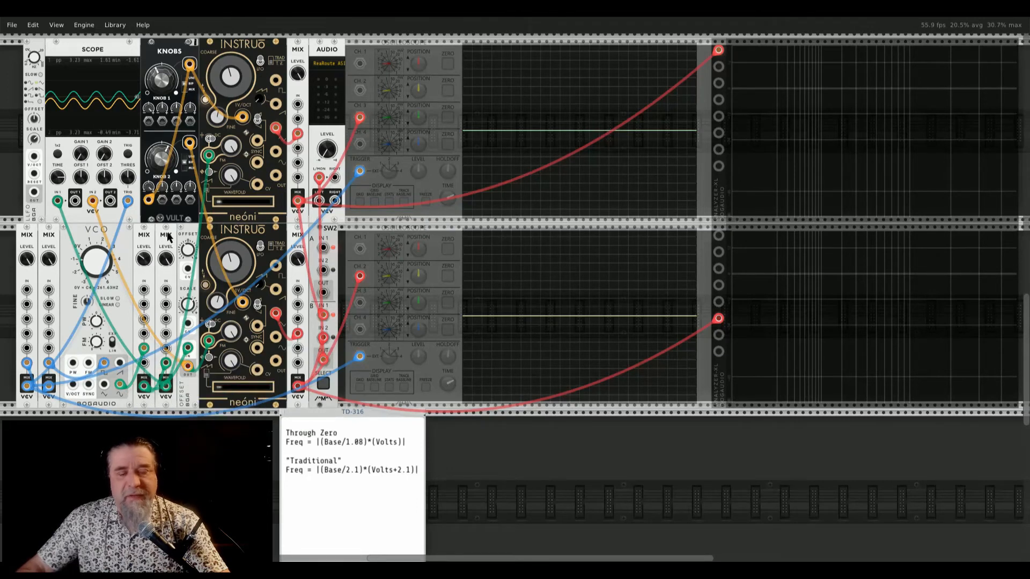
Step: Examine the Offset module's offset and scale settings and the knobs of the two neónis in the comparison patch
mouse_move(140, 262)
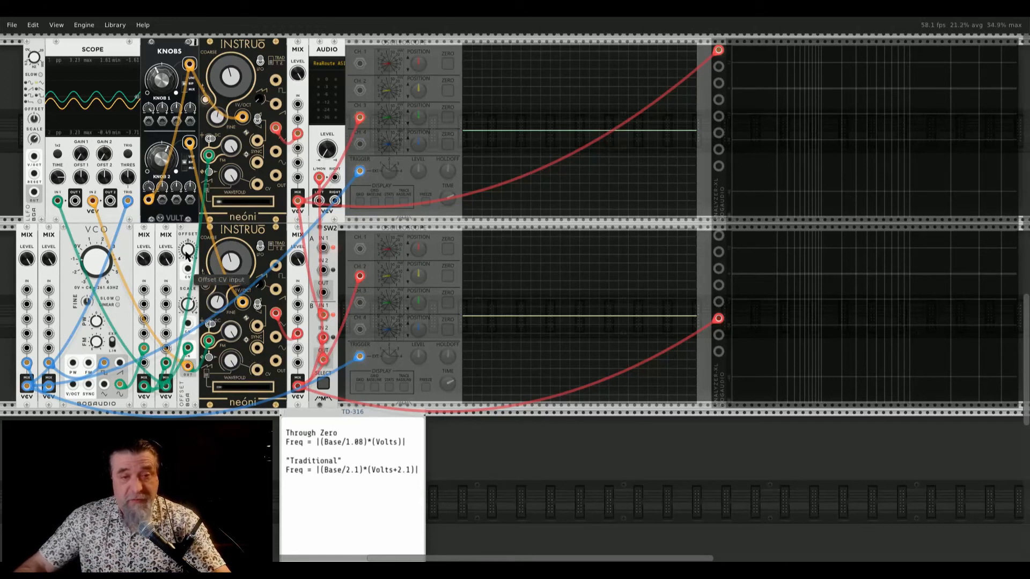
mouse_move(189, 252)
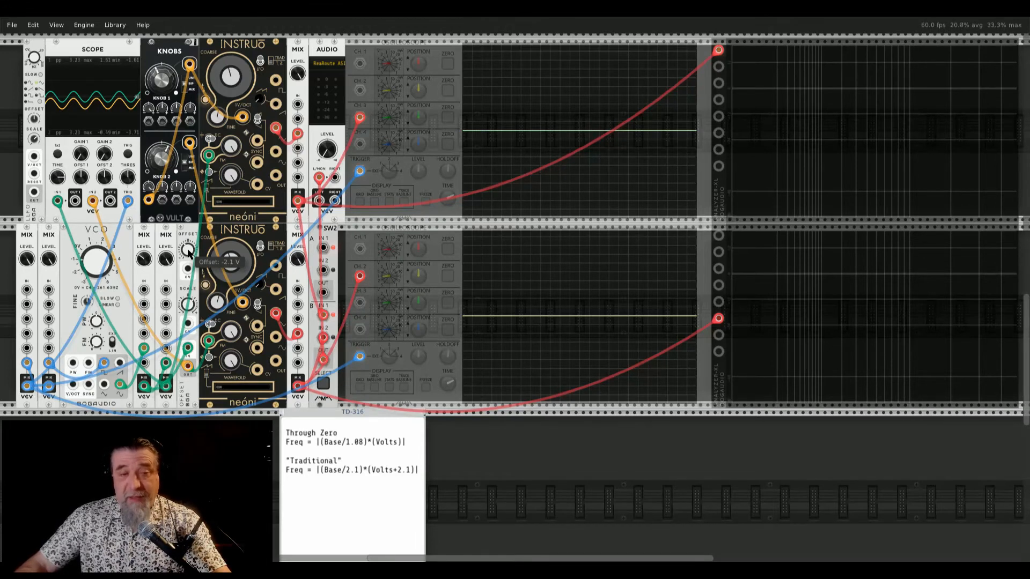
mouse_move(189, 305)
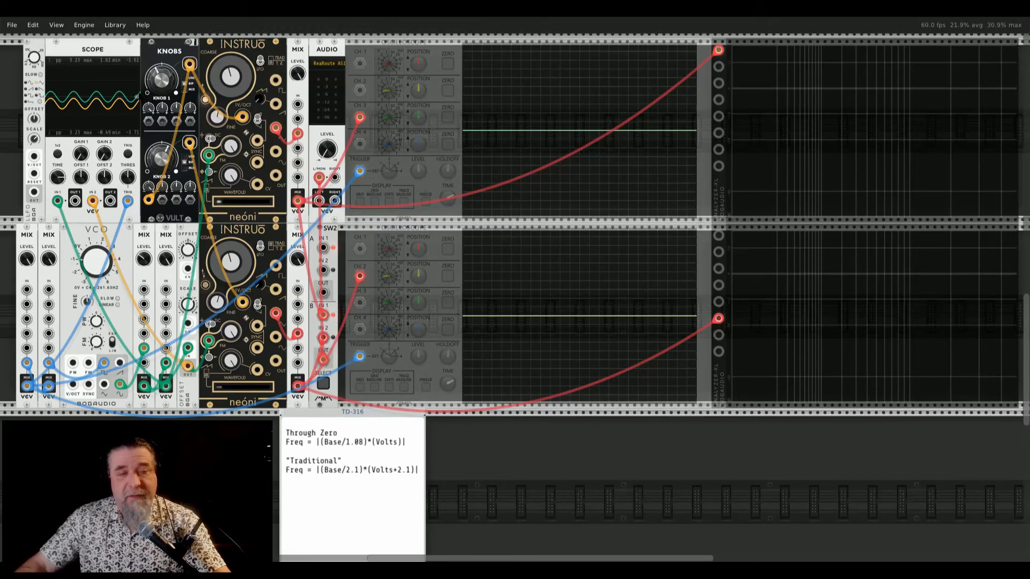
mouse_move(234, 73)
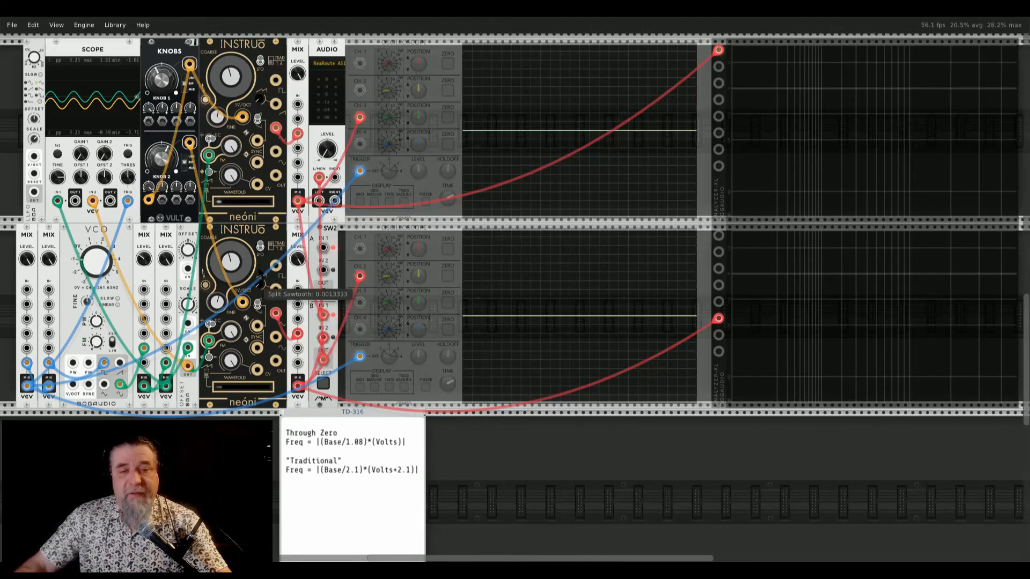
Step: Set Knob 1 on the Knobs module to 0.657
mouse_move(259, 281)
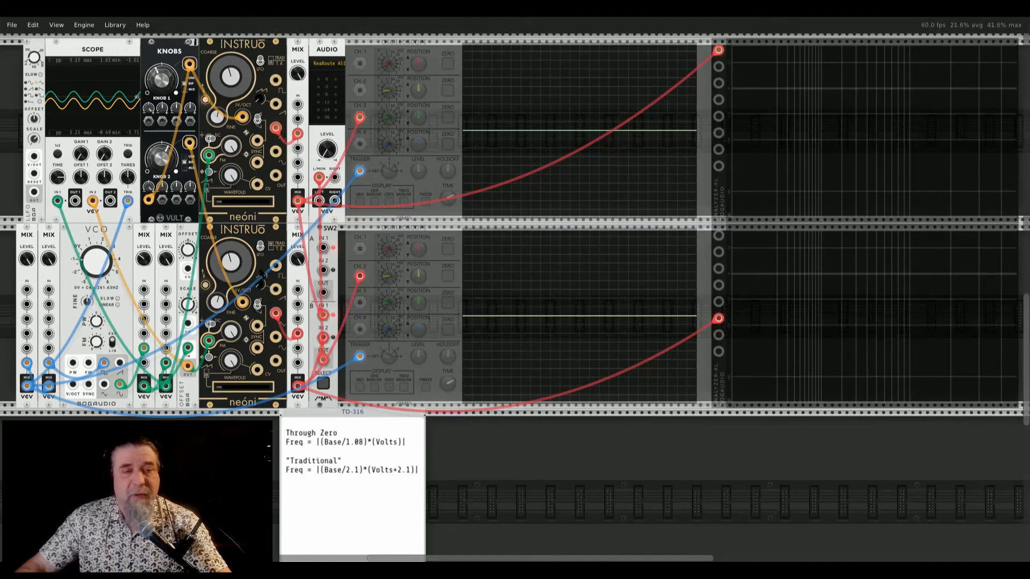
mouse_move(229, 311)
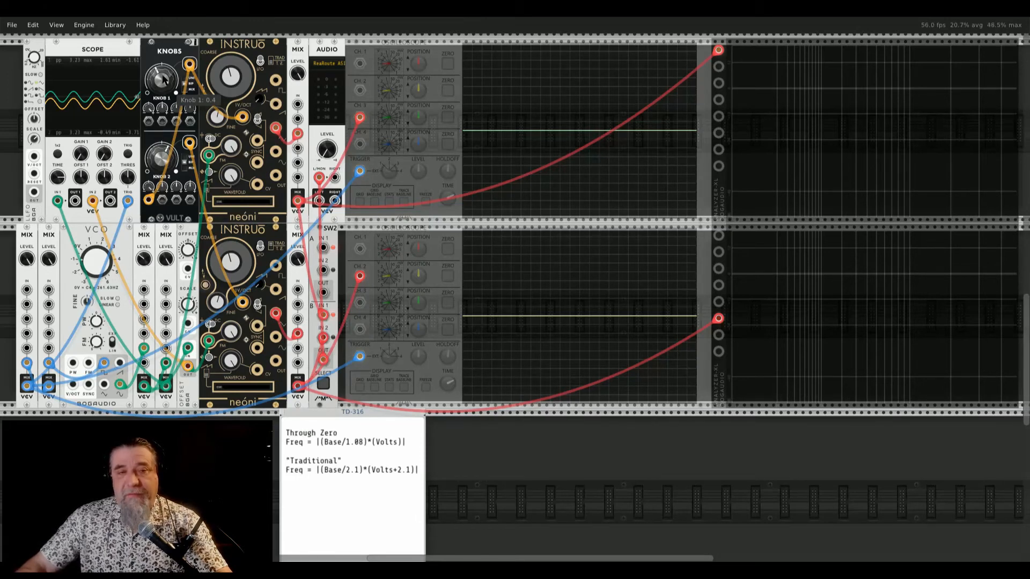
scroll(164, 80, up, 2)
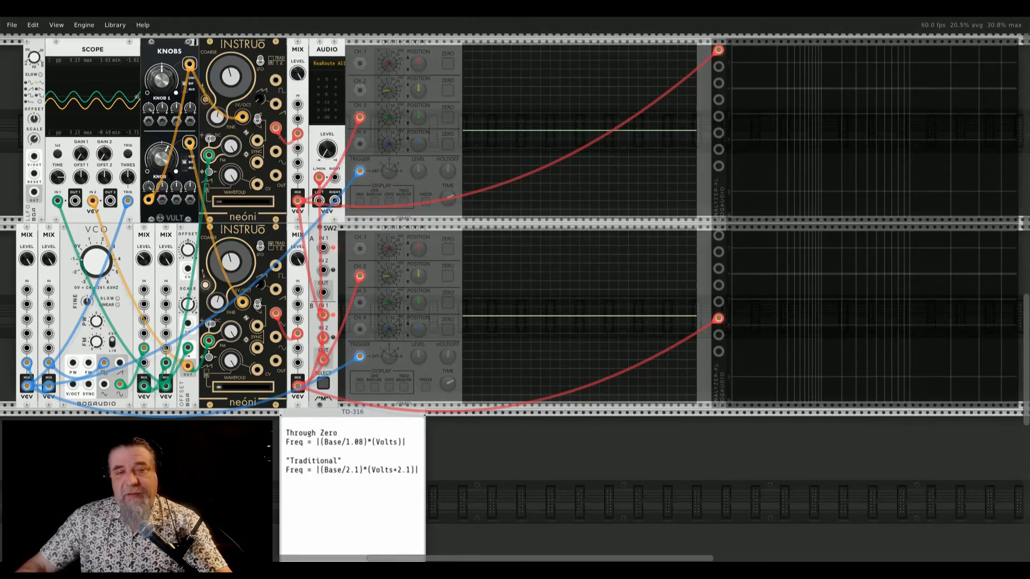
mouse_move(166, 169)
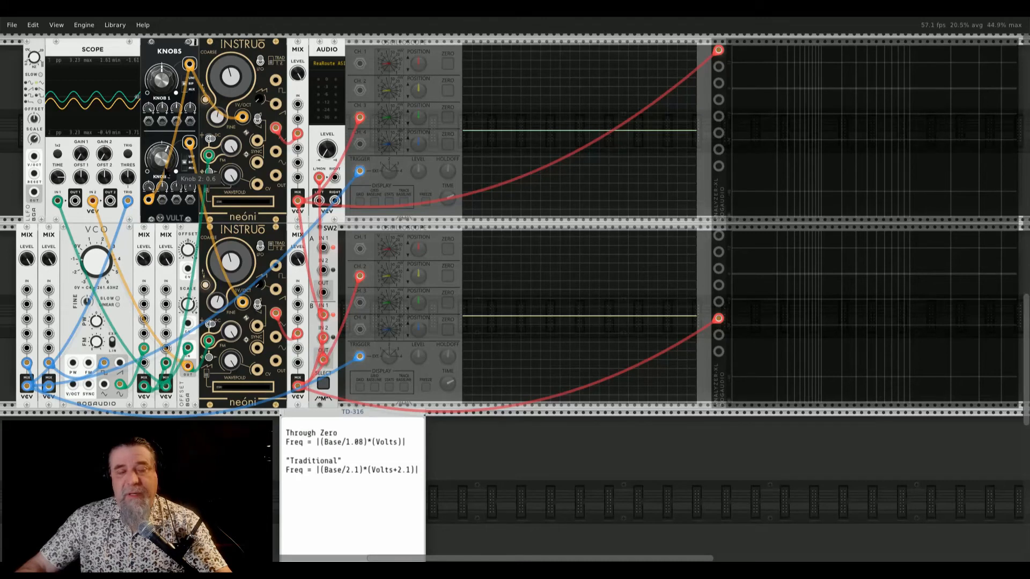
mouse_move(150, 188)
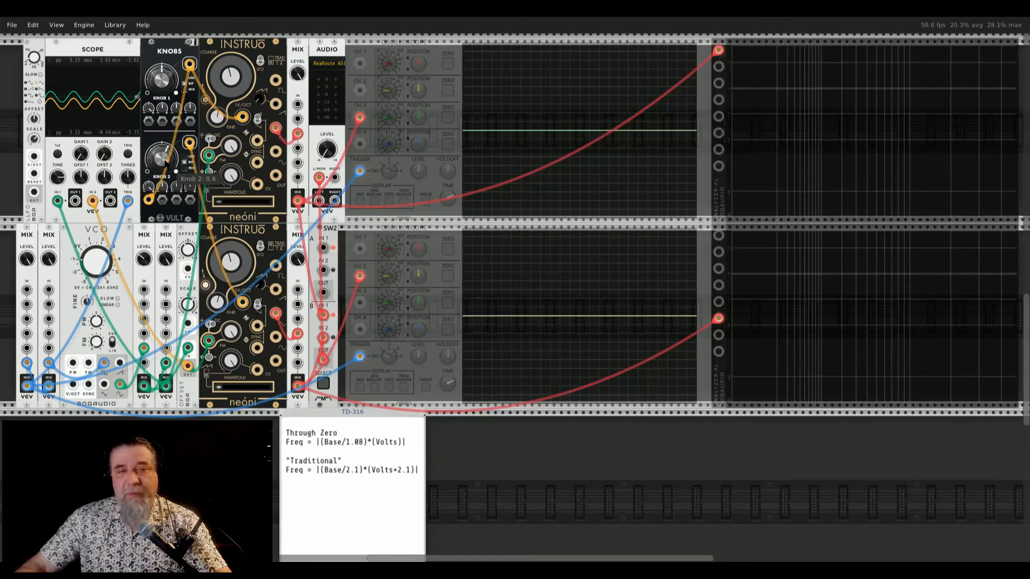
mouse_move(162, 88)
drag(163, 88, 162, 80)
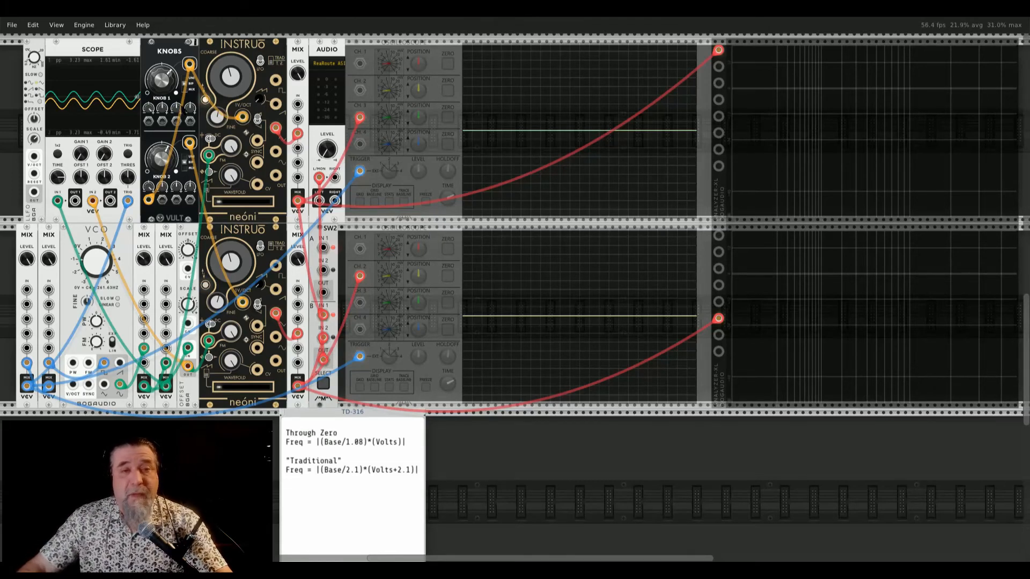
mouse_move(162, 80)
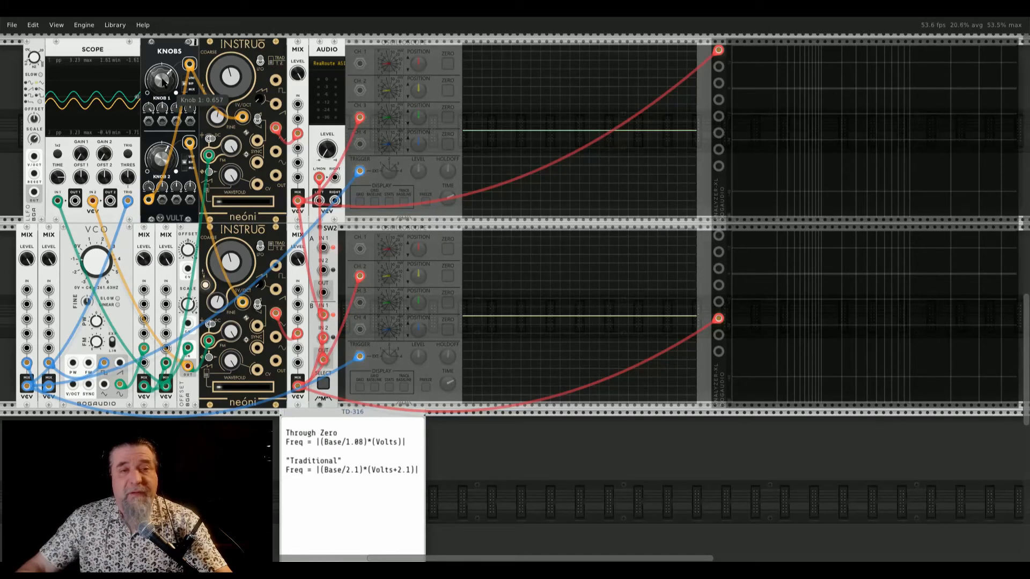
Step: Trace the patch from the Knobs outputs to the neónis' 1V/Oct inputs and from the VCO's sine output to the Mix module
mouse_move(190, 64)
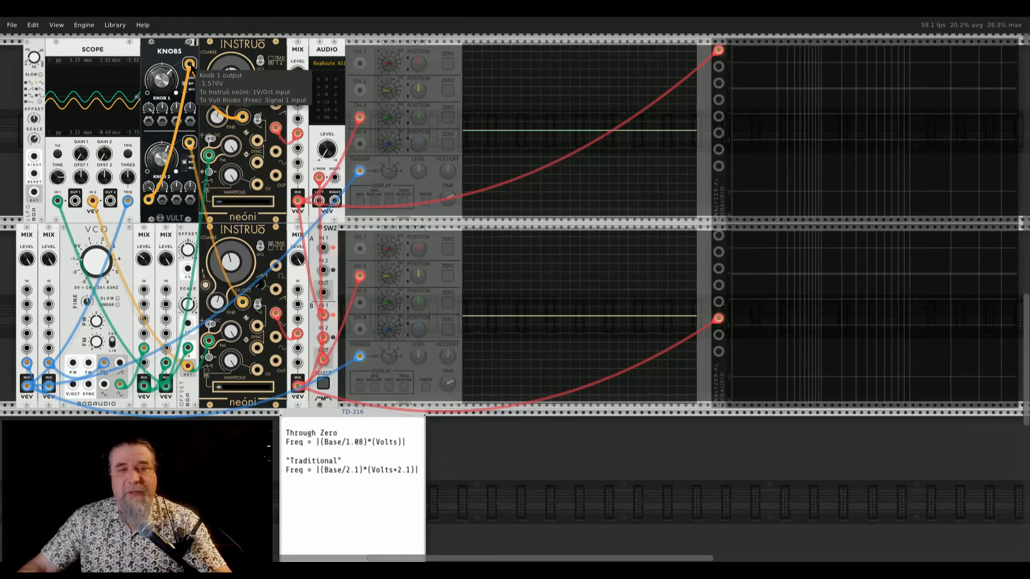
mouse_move(191, 144)
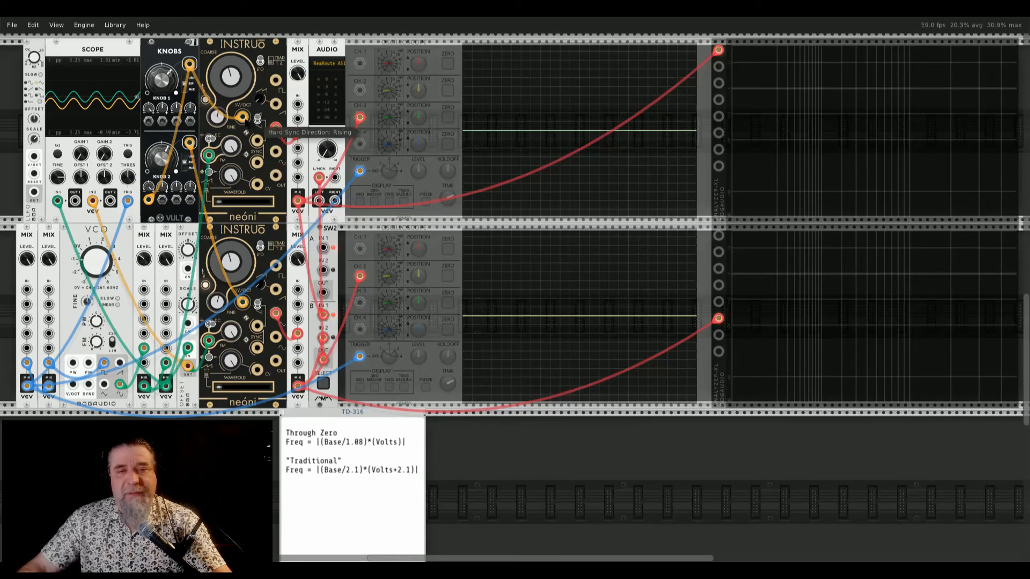
mouse_move(245, 123)
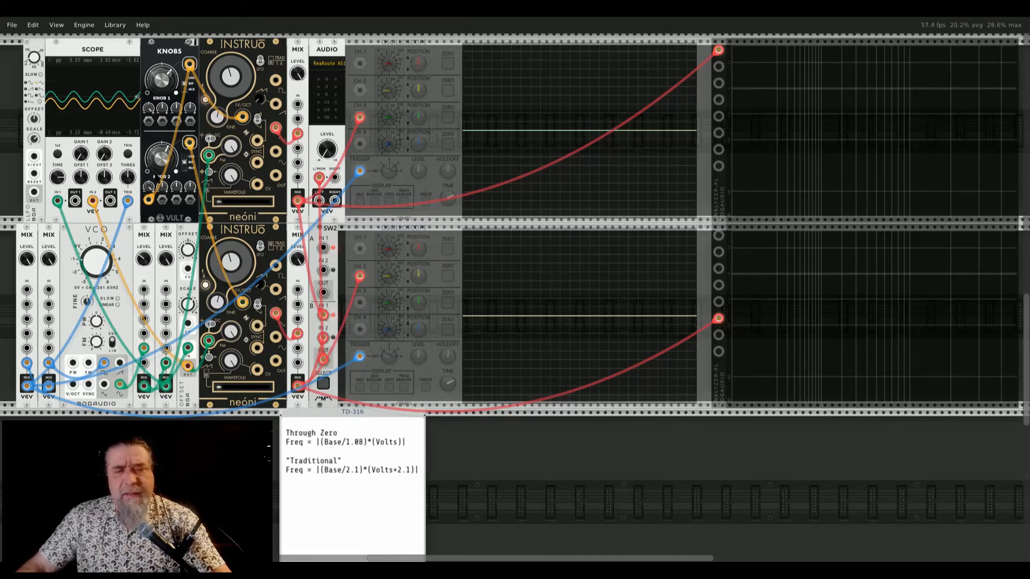
mouse_move(148, 202)
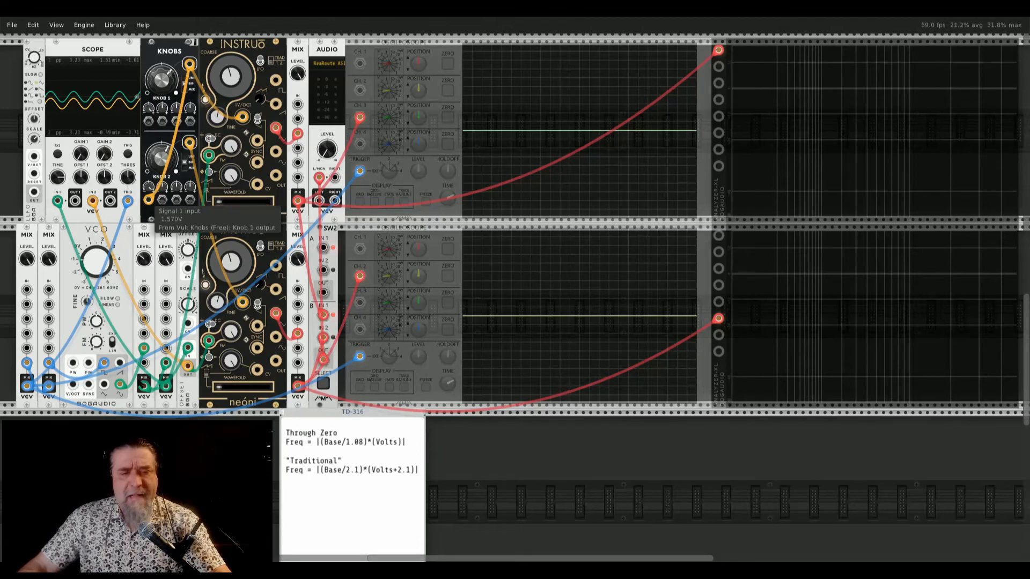
mouse_move(122, 385)
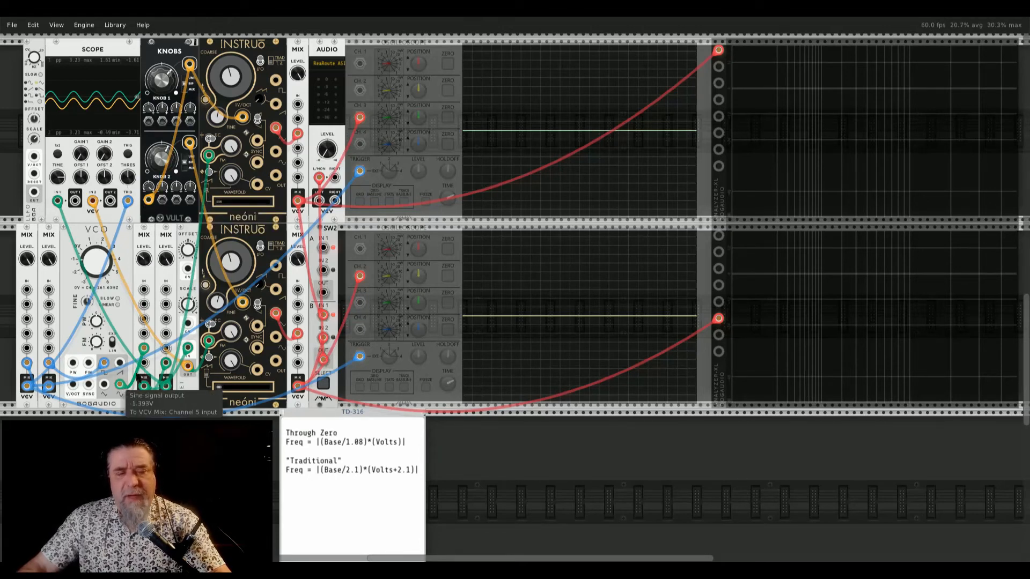
mouse_move(103, 362)
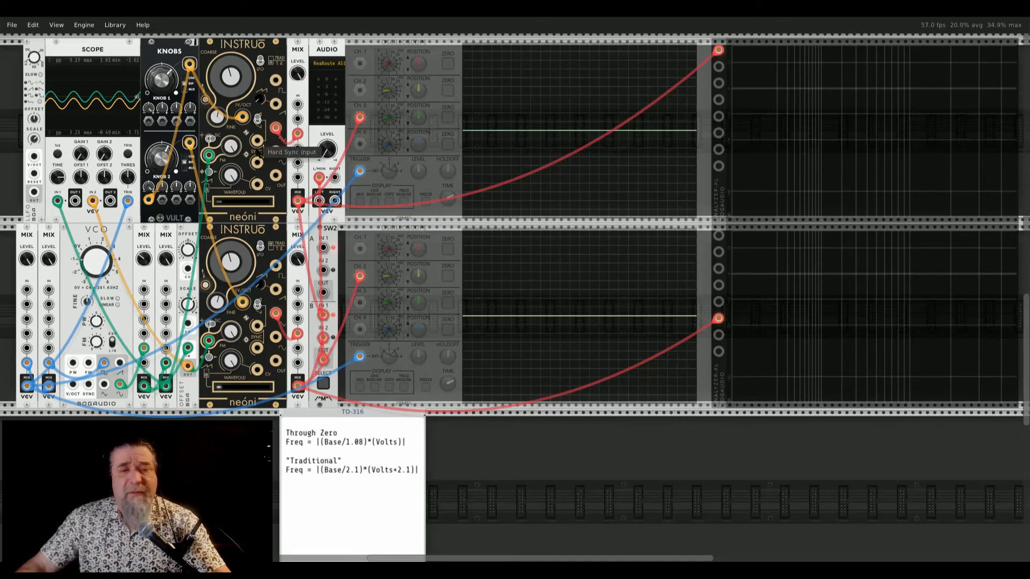
Step: Patch blue cables carrying the Scope's external trigger signal to the Hard Sync inputs of both neónis
right_click(259, 143)
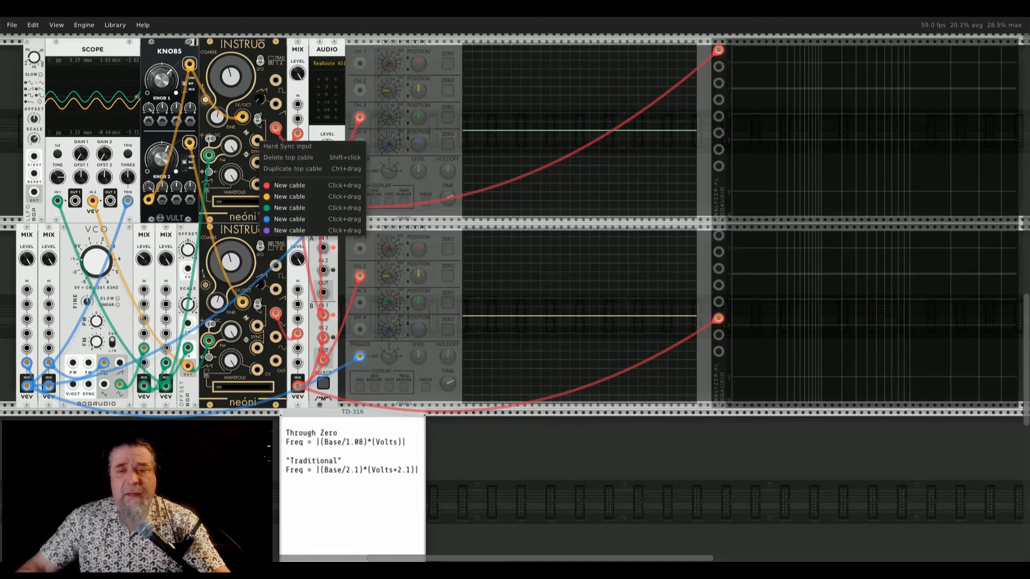
click(621, 546)
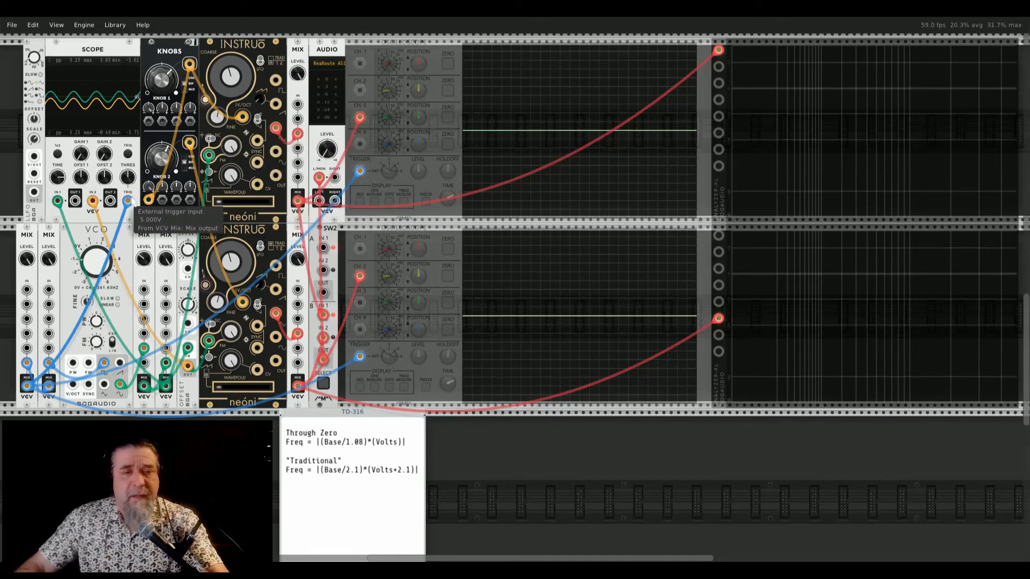
ctrl+drag(129, 199, 258, 326)
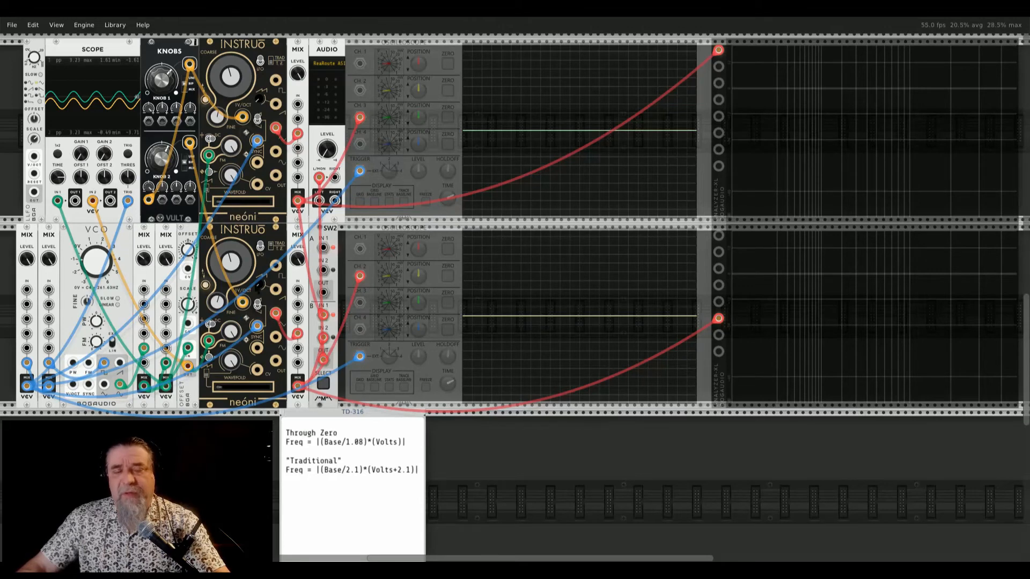
mouse_move(259, 287)
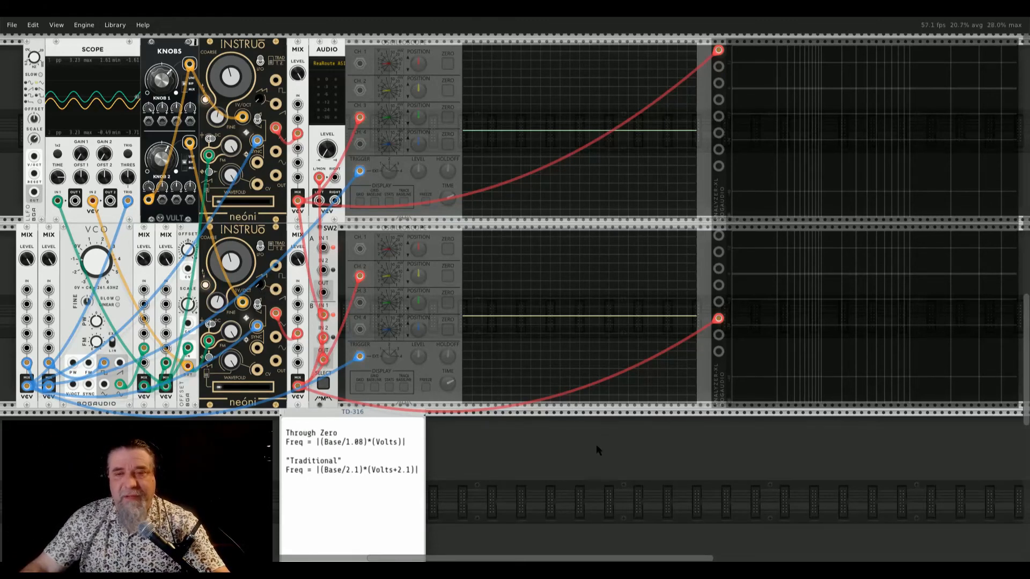
Step: Re-enable the four bypassed oscilloscope and spectrum analyzer modules together, and clear the selection
drag(592, 443, 830, 142)
right_click(634, 282)
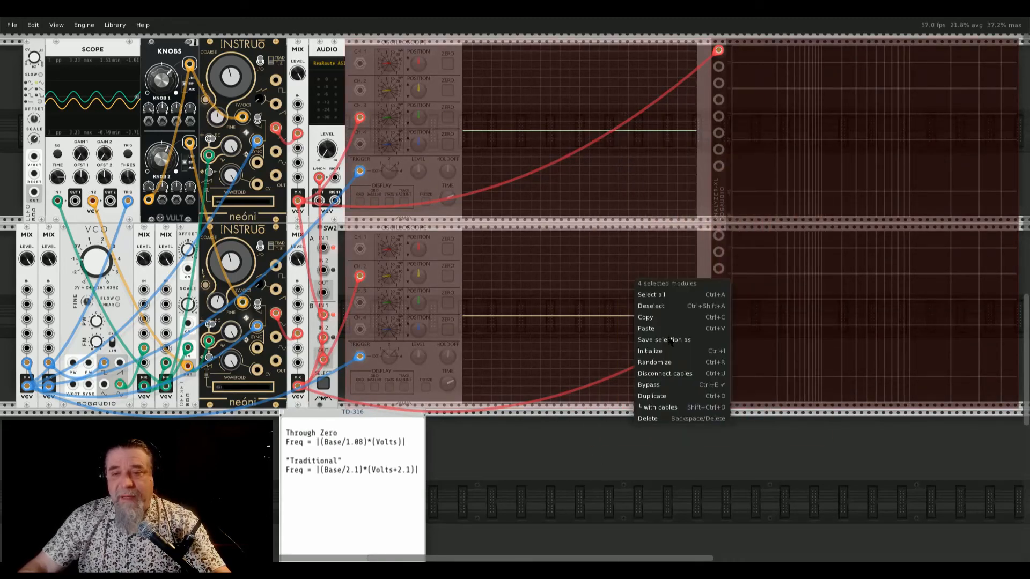
click(649, 385)
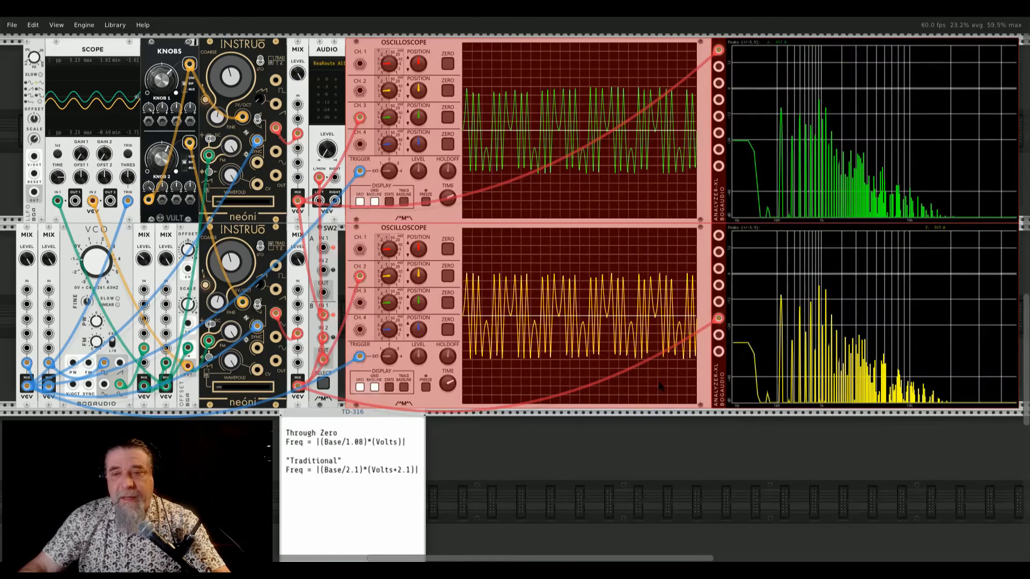
click(591, 465)
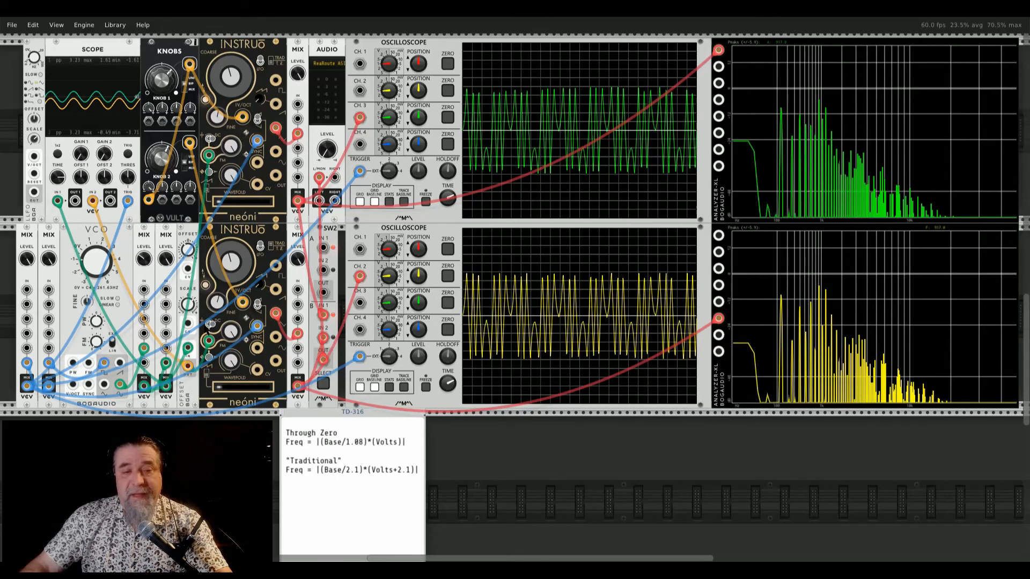
Step: Switch the lower neóni's FM coupling to AC for comparison and return it to DC
click(209, 324)
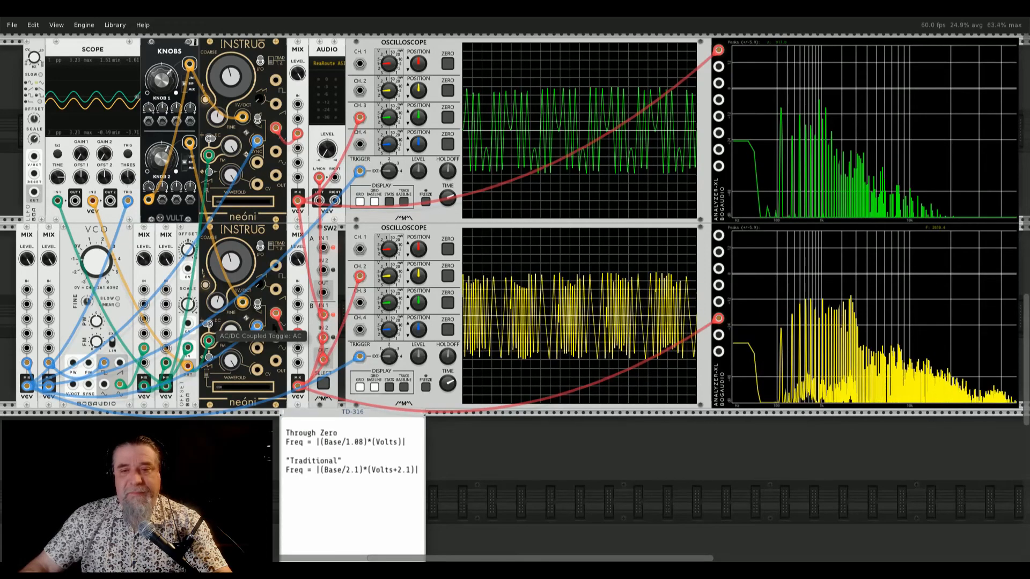
click(209, 328)
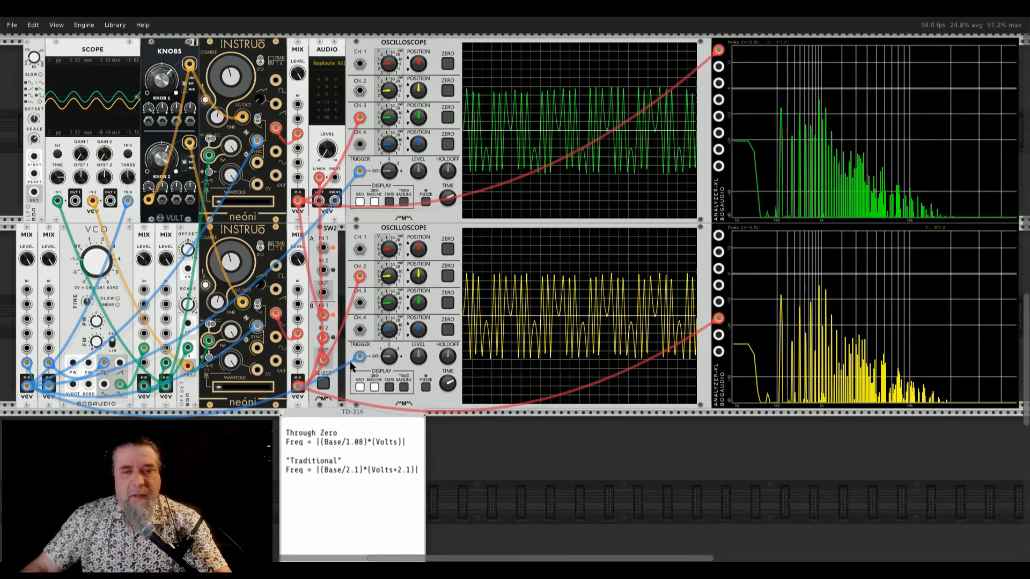
Step: Move both neónis' output cables to the output jack directly below and set the Audio module's level to about -22.1 dB
drag(279, 324, 276, 338)
drag(277, 133, 328, 102)
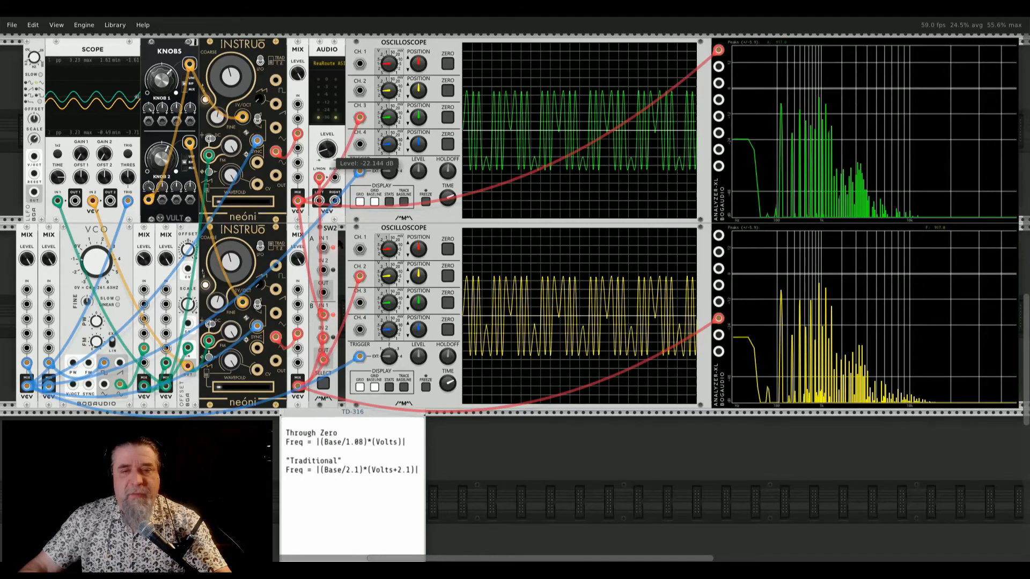
drag(298, 201, 322, 315)
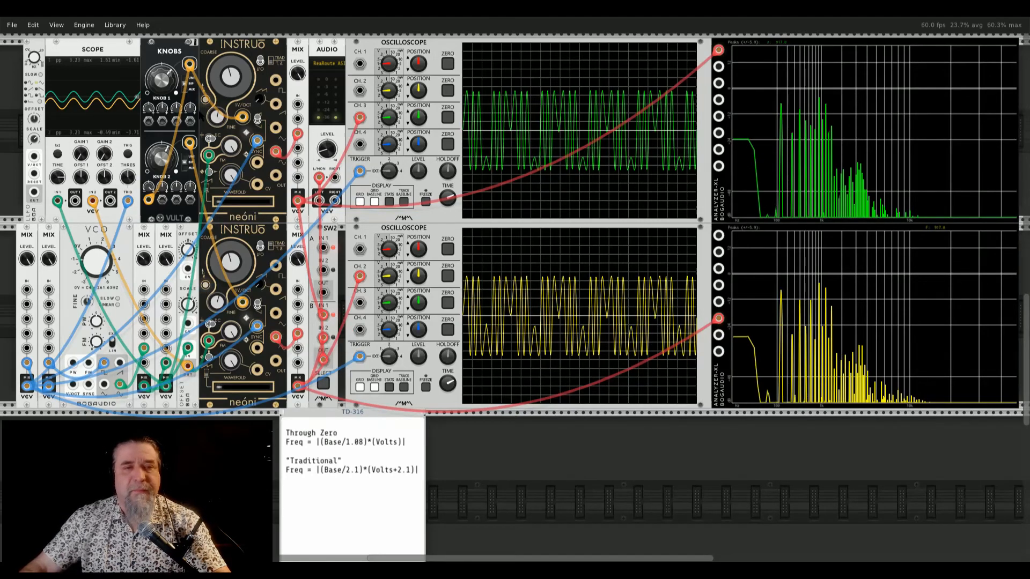
Step: Sweep Knob 1 on the Knobs module up and down, switching the SW2 input to hear the other neóni
mouse_move(160, 79)
mouse_down()
mouse_move(160, 107)
mouse_move(160, 91)
mouse_up()
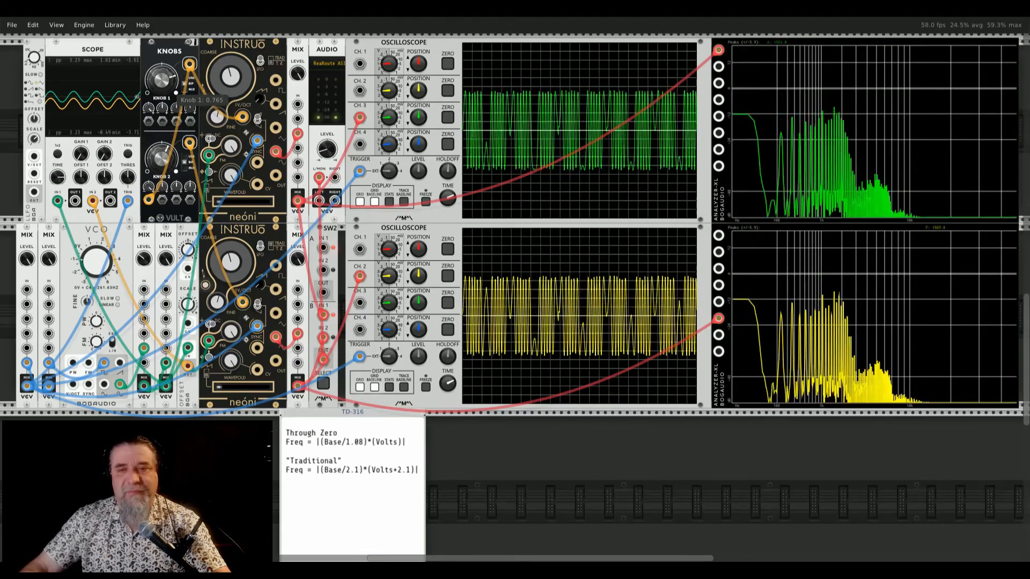
drag(159, 74, 160, 93)
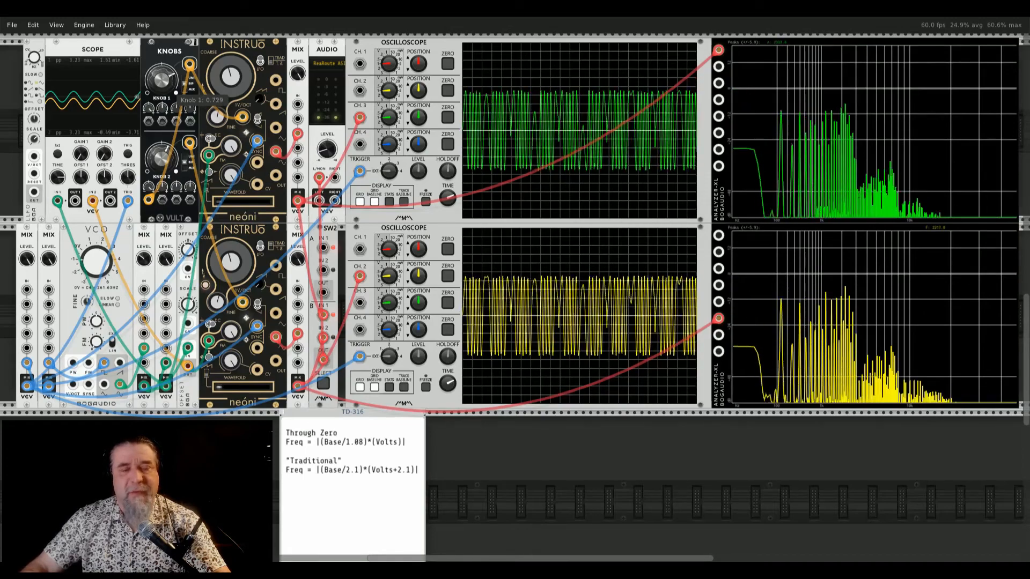
mouse_move(160, 77)
mouse_down()
mouse_move(159, 94)
mouse_move(159, 85)
mouse_up()
click(323, 385)
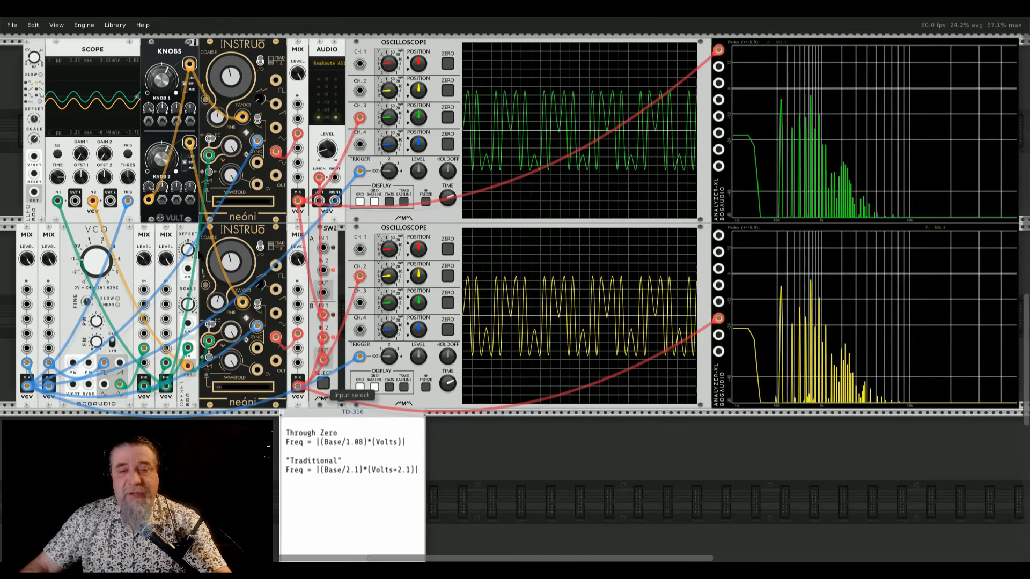
mouse_move(160, 80)
mouse_down()
mouse_move(159, 104)
mouse_move(160, 67)
mouse_move(159, 81)
mouse_up()
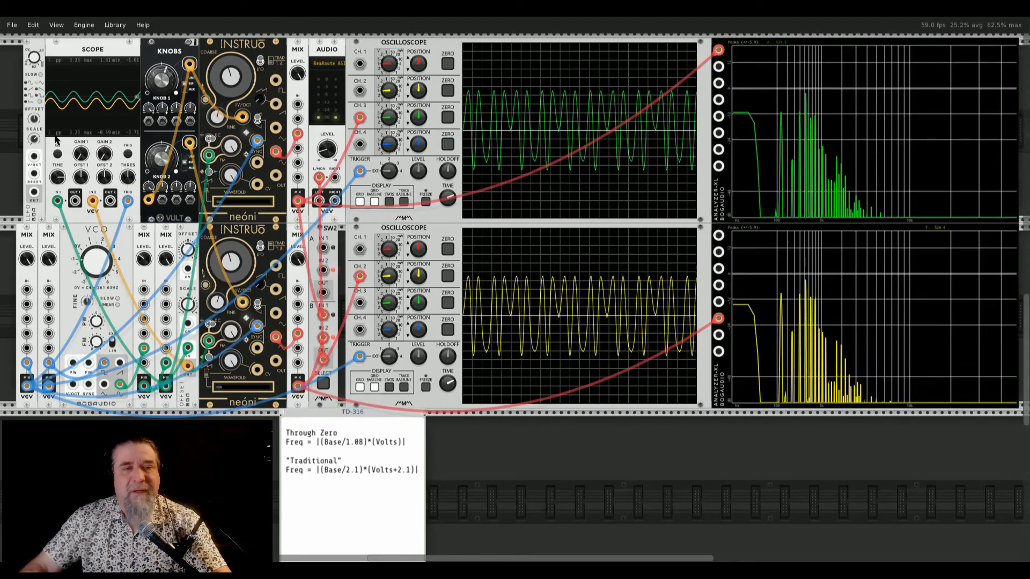
Step: Patch a green cable from the LFO output to Knob 1's modulation input and lower the level of the Mix carrying the VCO sine
right_click(33, 193)
drag(57, 249, 147, 129)
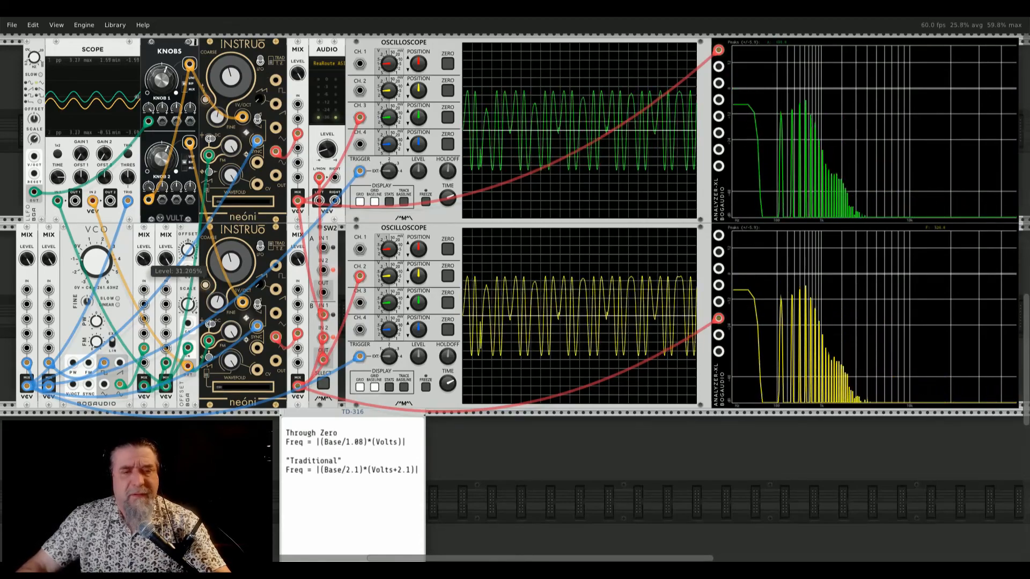
drag(144, 259, 144, 294)
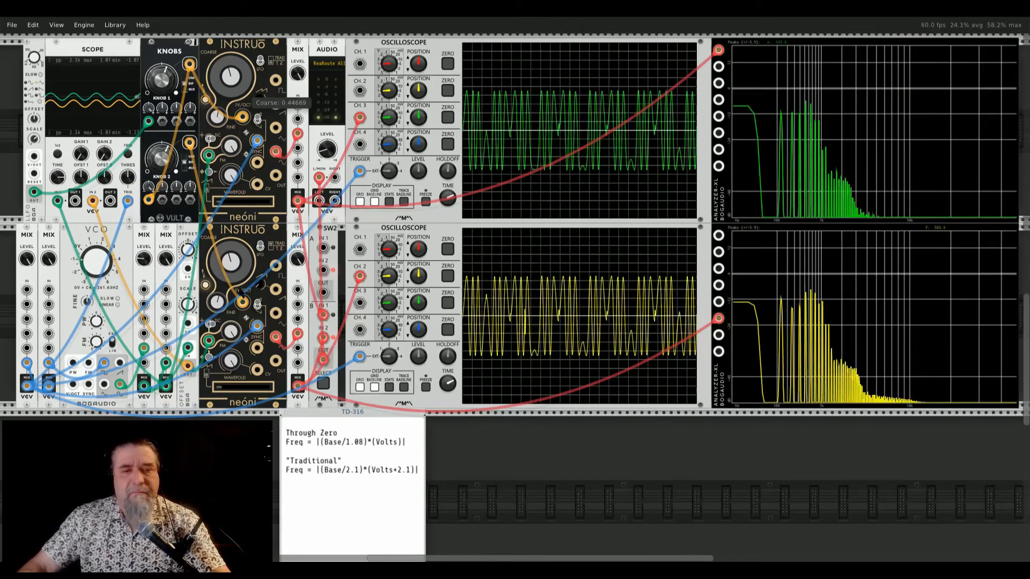
Step: Alternate the audio between the two neónis with SW2's input select, and lower the modulating VCO's frequency
click(323, 384)
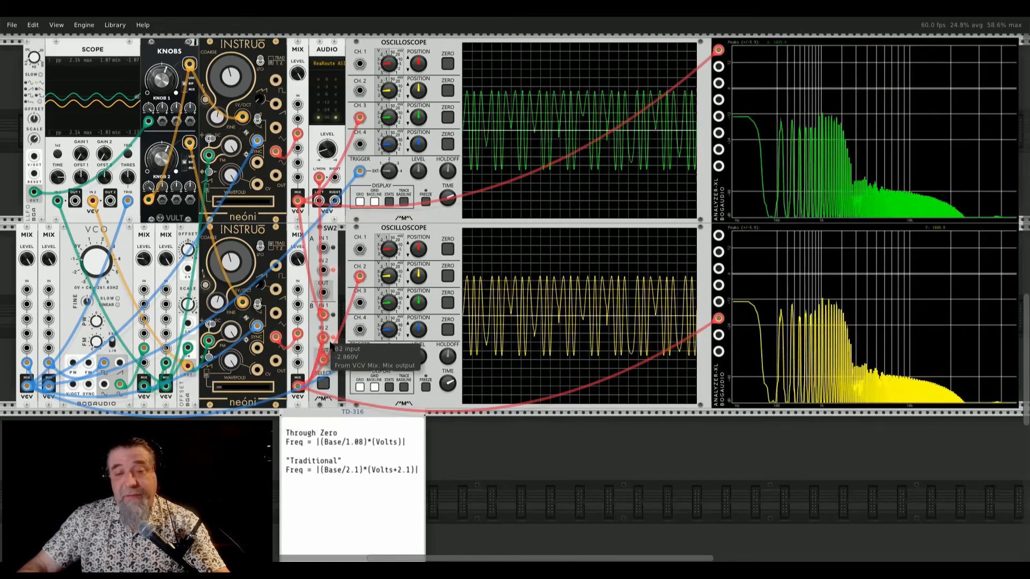
click(323, 384)
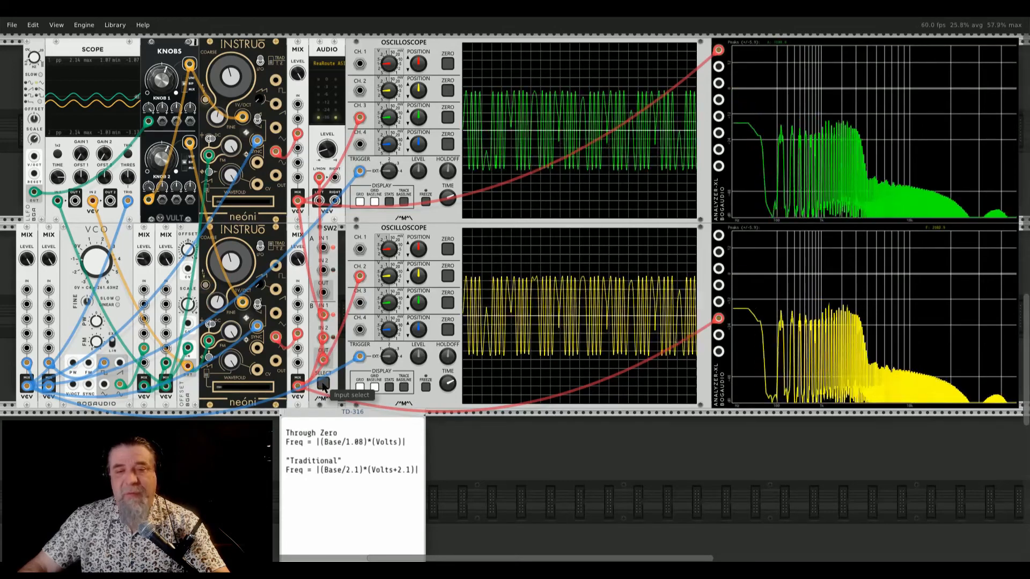
click(323, 384)
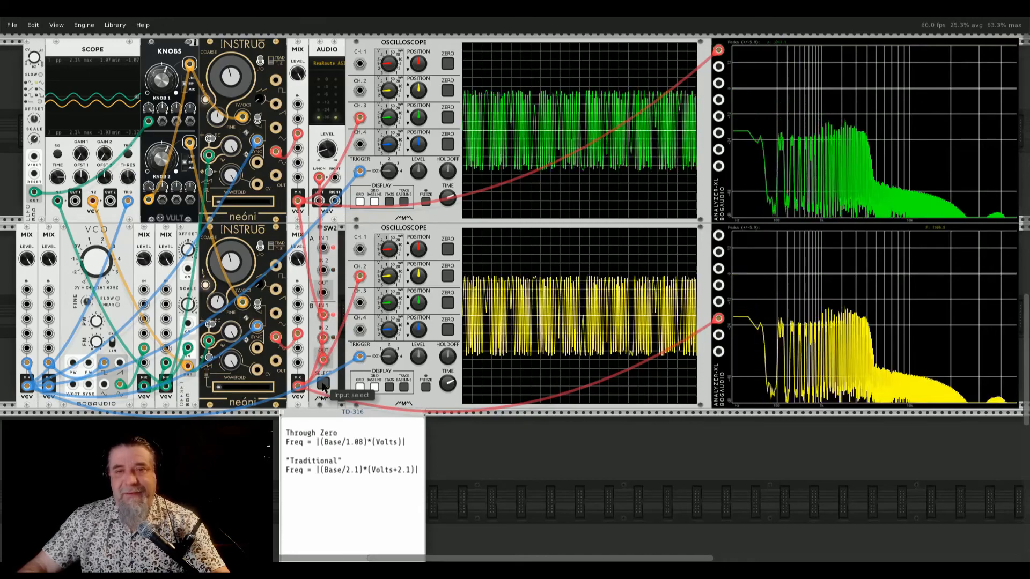
click(324, 384)
click(323, 384)
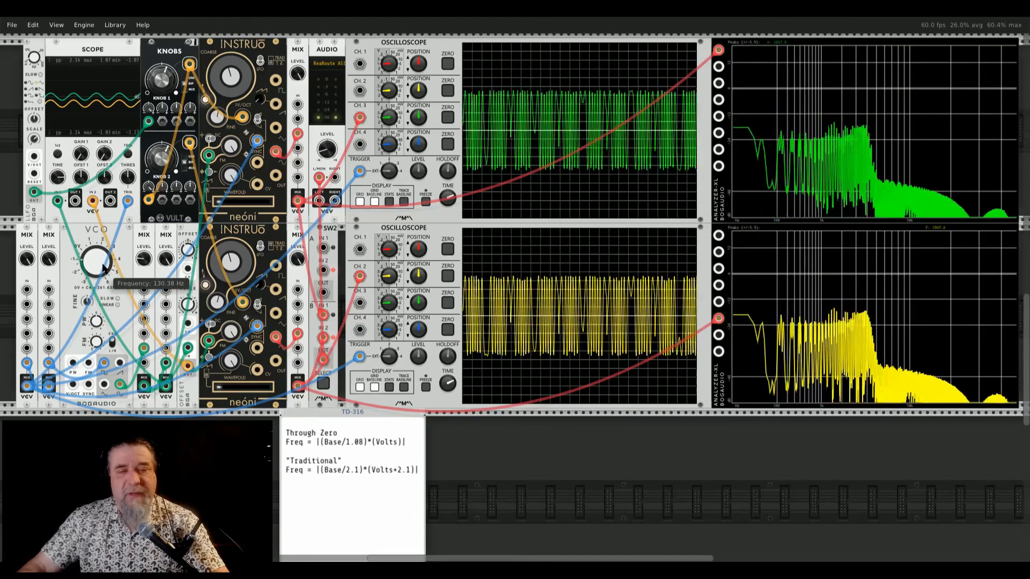
drag(103, 268, 103, 306)
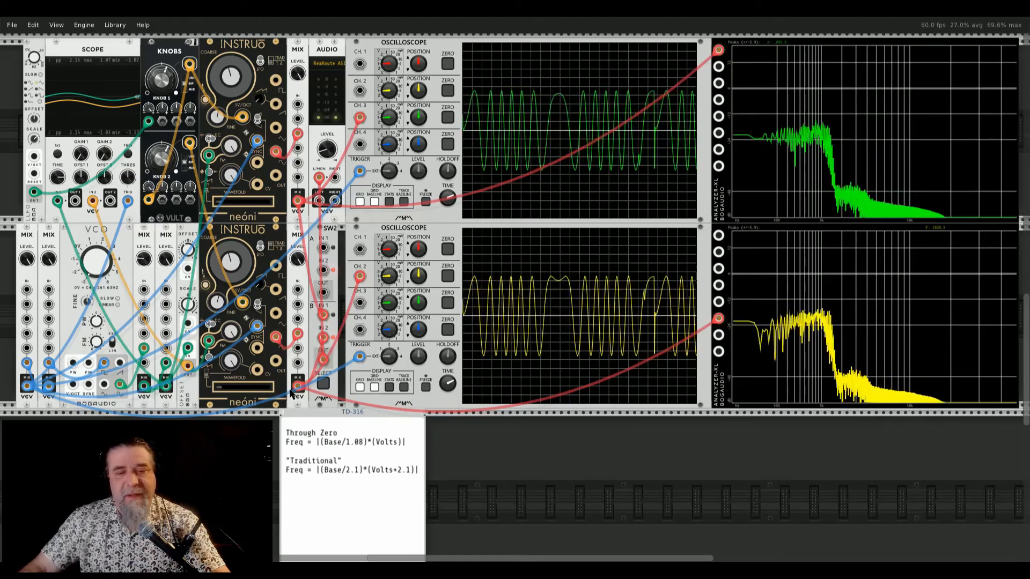
Step: Compare the two hard-synced neónis by ear with SW2's input select, and toggle the lower neóni's AC/DC coupling
click(323, 384)
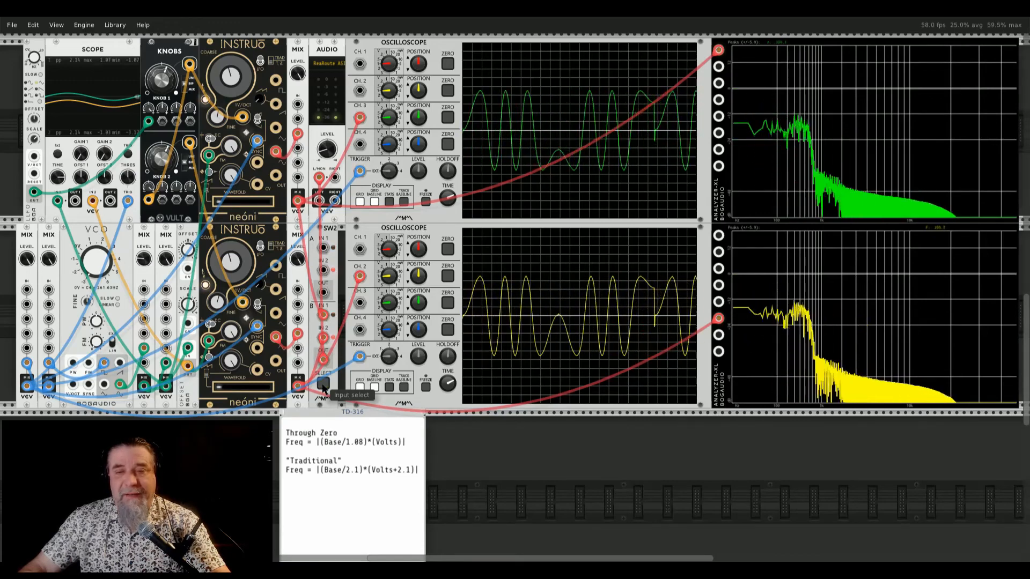
click(323, 385)
click(323, 385)
click(323, 385)
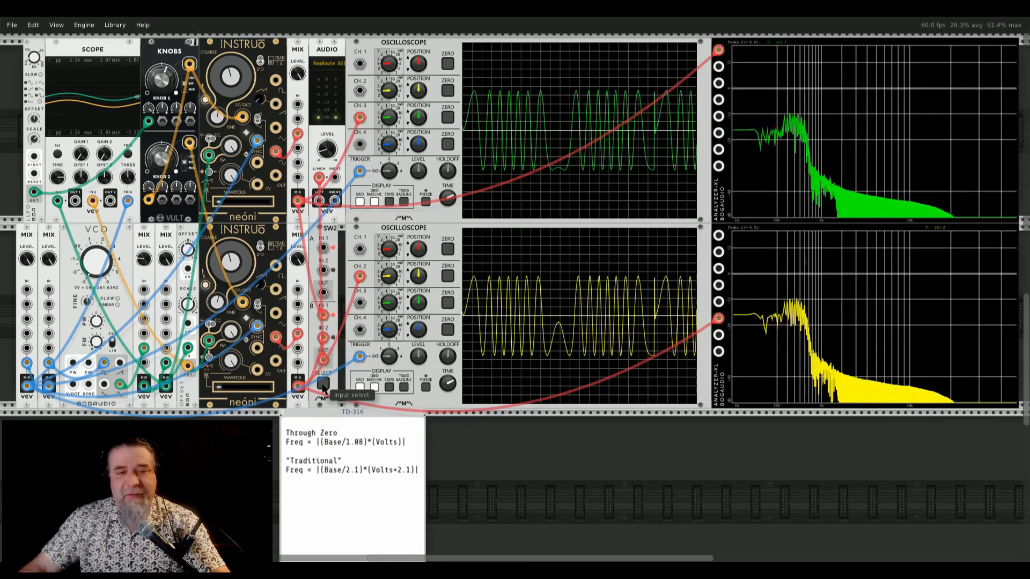
click(208, 324)
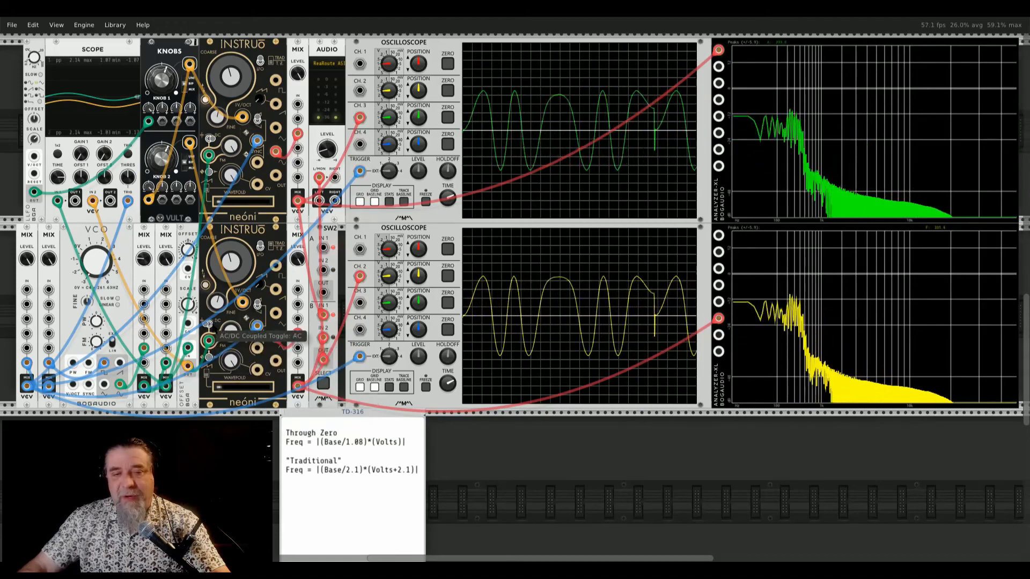
click(323, 384)
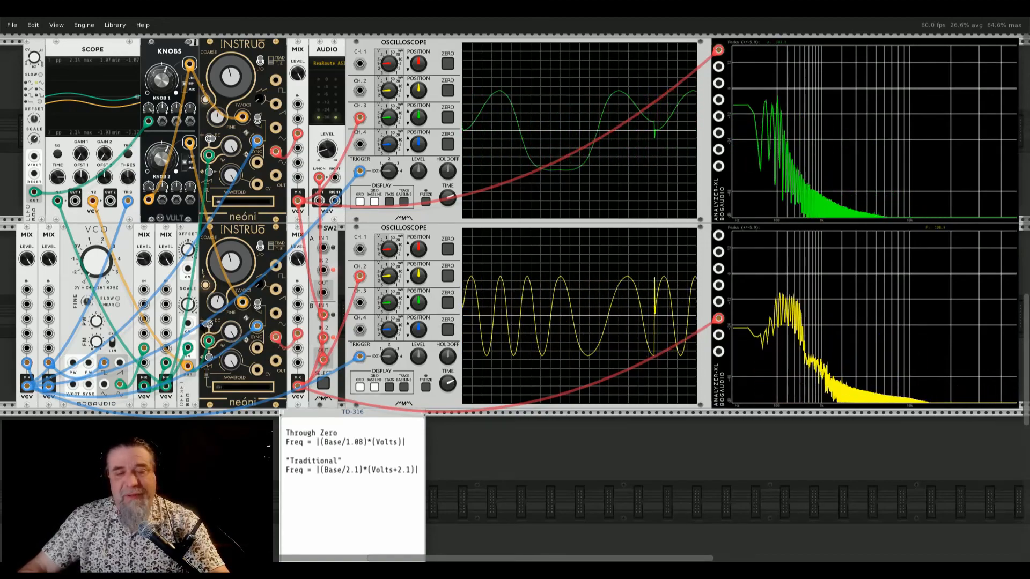
click(324, 384)
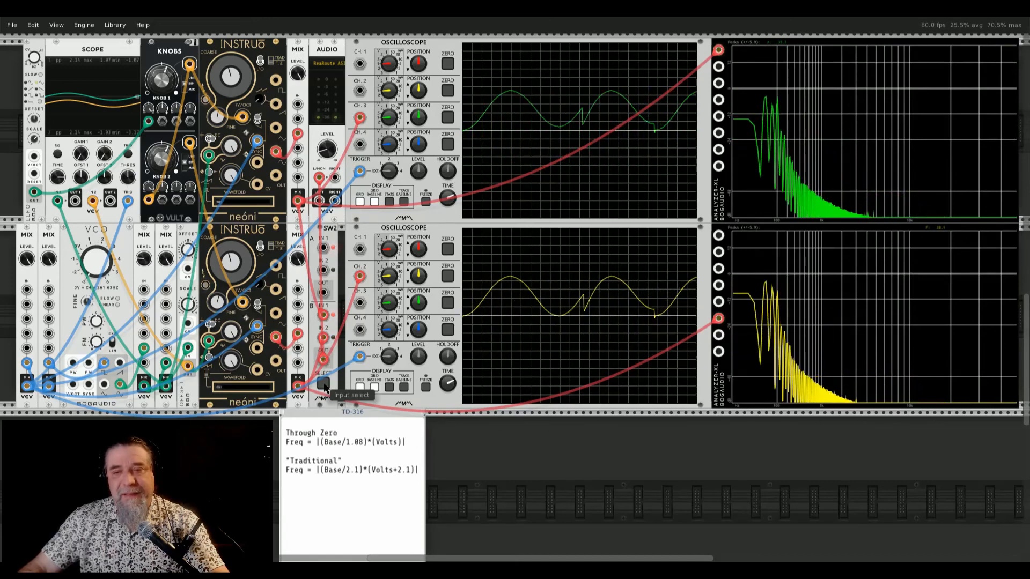
click(324, 384)
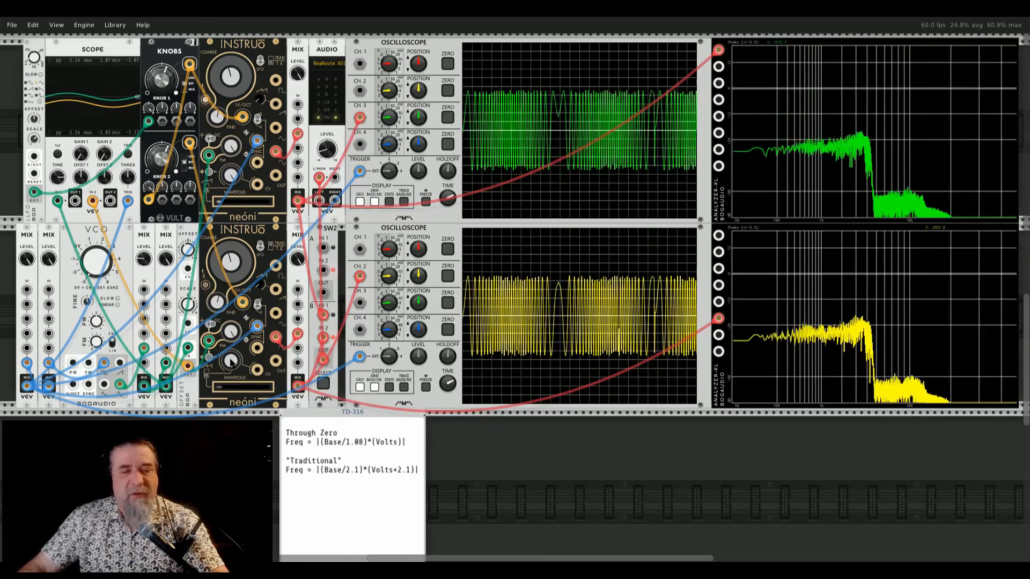
Step: Move both neónis' output cables to their triangle outputs and switch SW2's input to hear the other neóni
drag(276, 338, 276, 313)
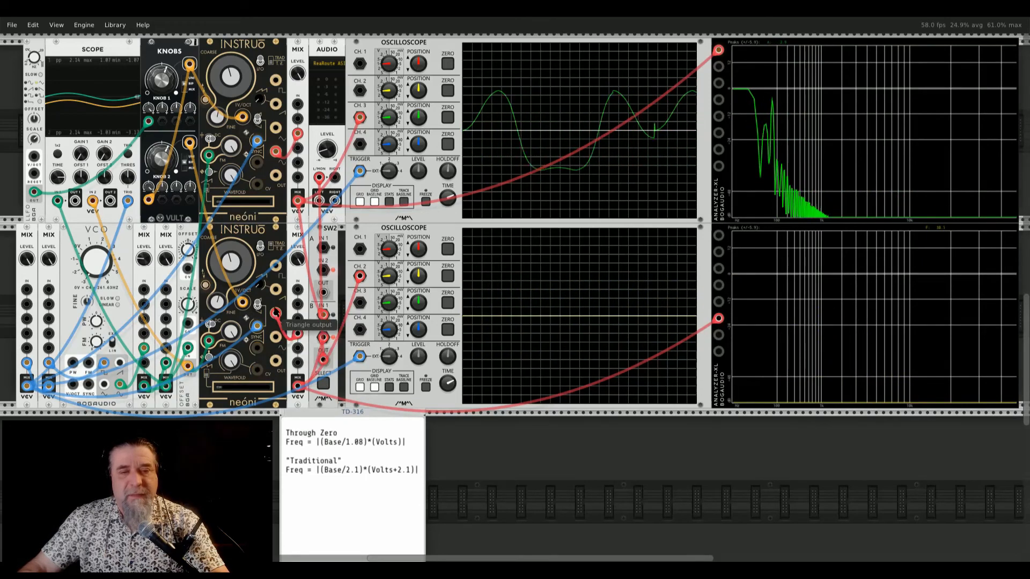
drag(275, 152, 276, 128)
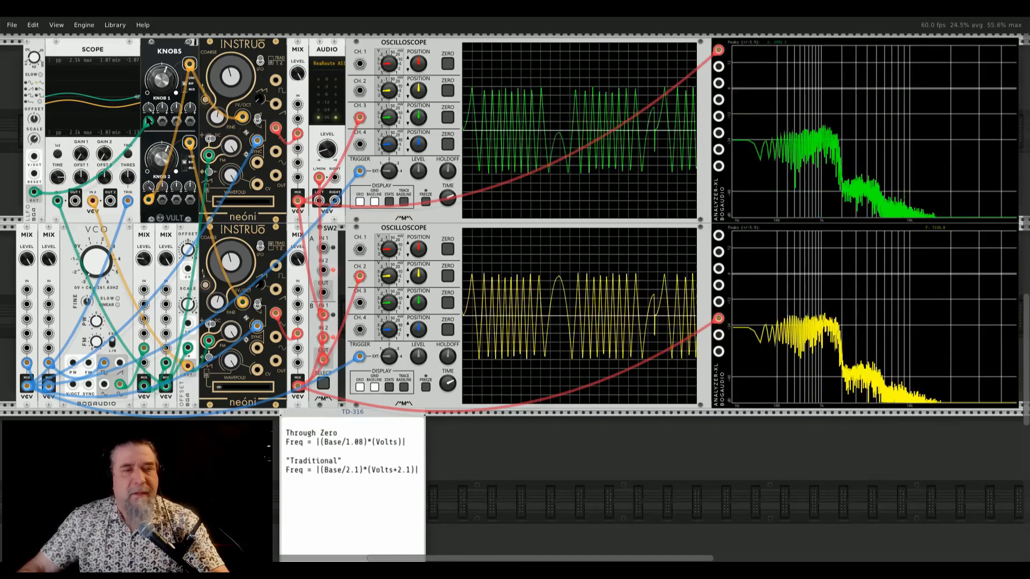
mouse_move(147, 122)
mouse_down()
mouse_move(128, 161)
mouse_move(165, 146)
mouse_move(148, 121)
mouse_up()
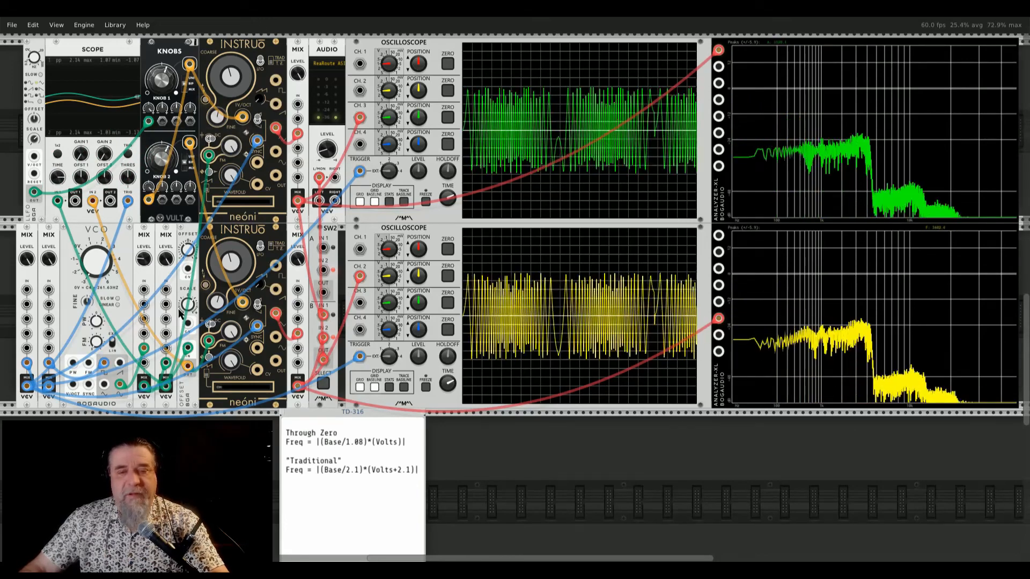
click(322, 385)
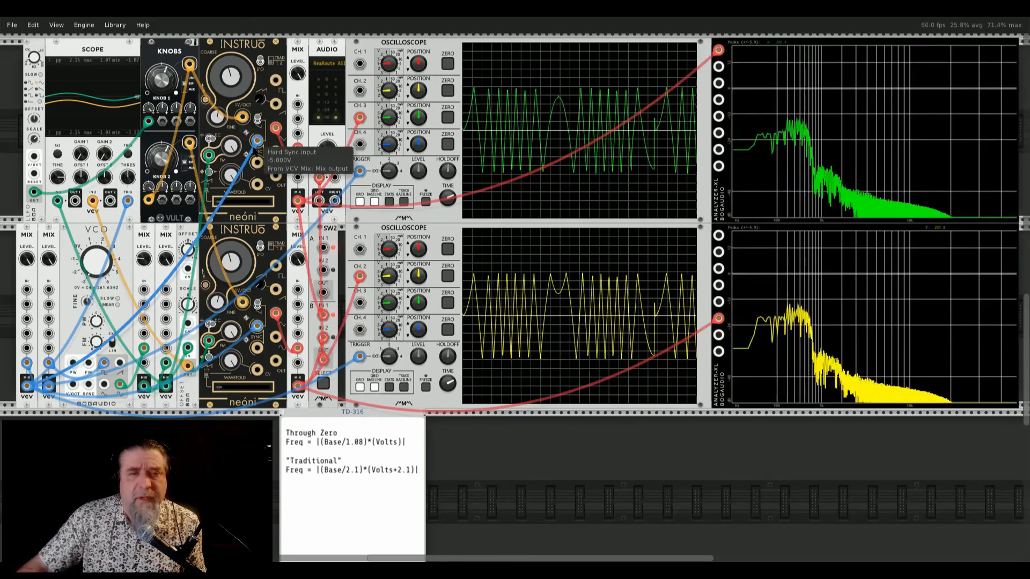
Step: Unplug and reconnect the hard sync cable on the upper neóni and then the lower one, switching SW2's input to compare them
drag(257, 141, 134, 460)
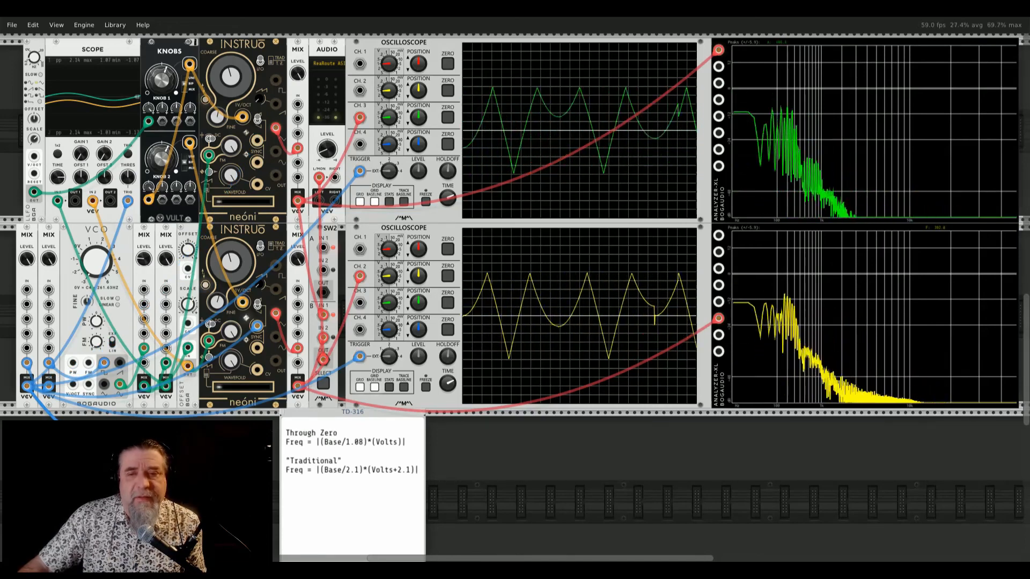
drag(134, 460, 257, 141)
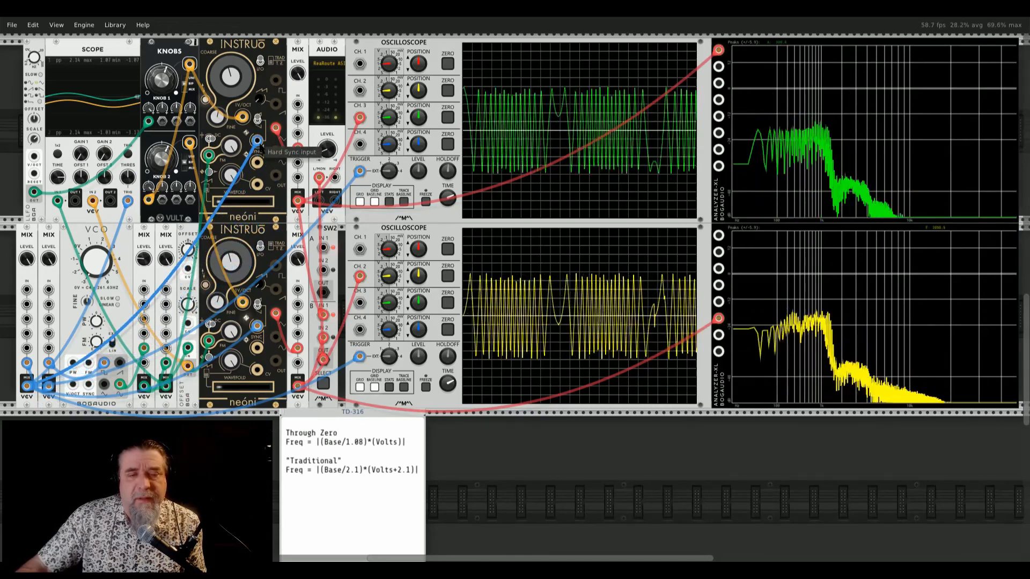
click(323, 383)
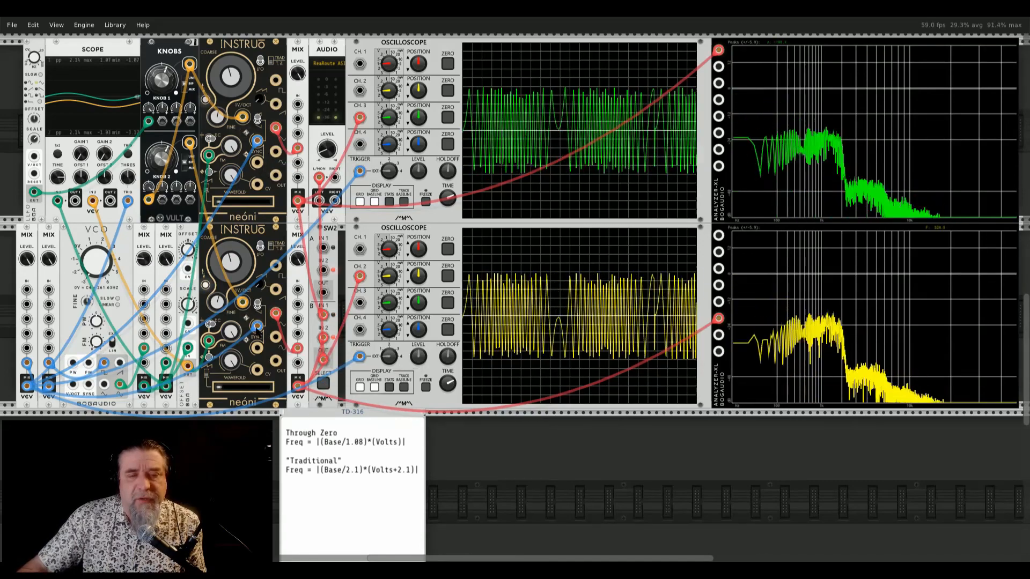
drag(258, 327, 129, 458)
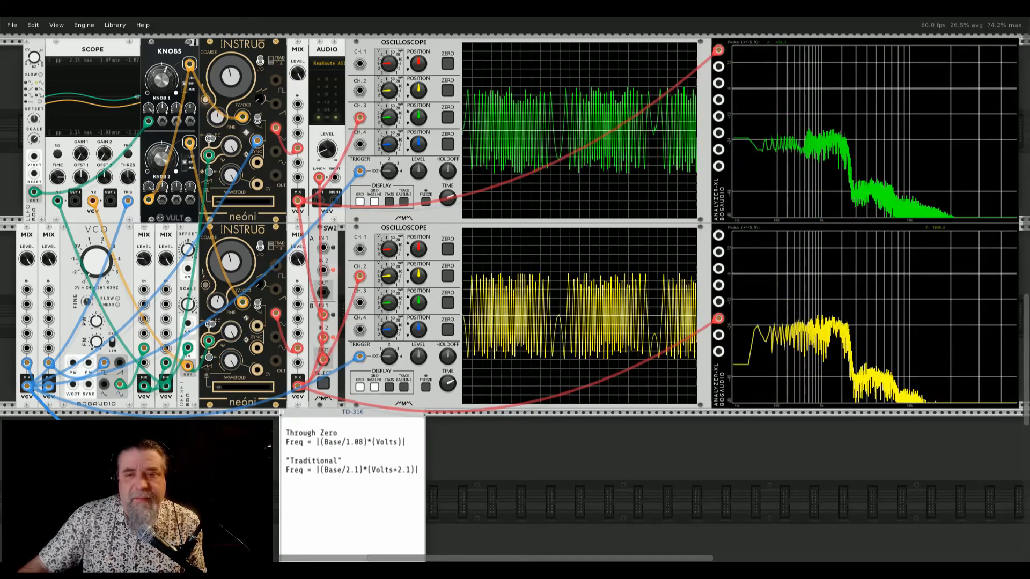
drag(128, 459, 258, 327)
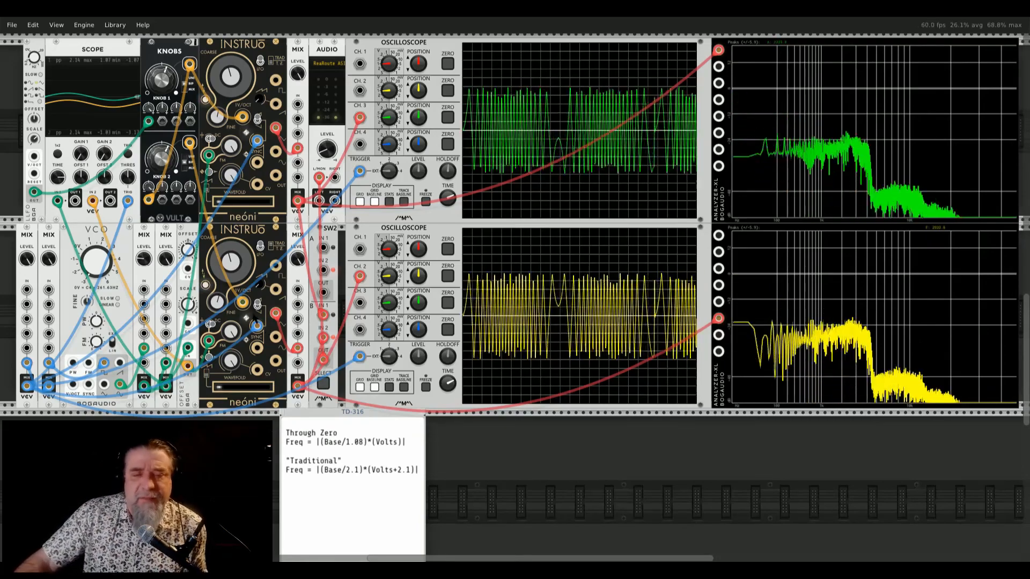
click(323, 384)
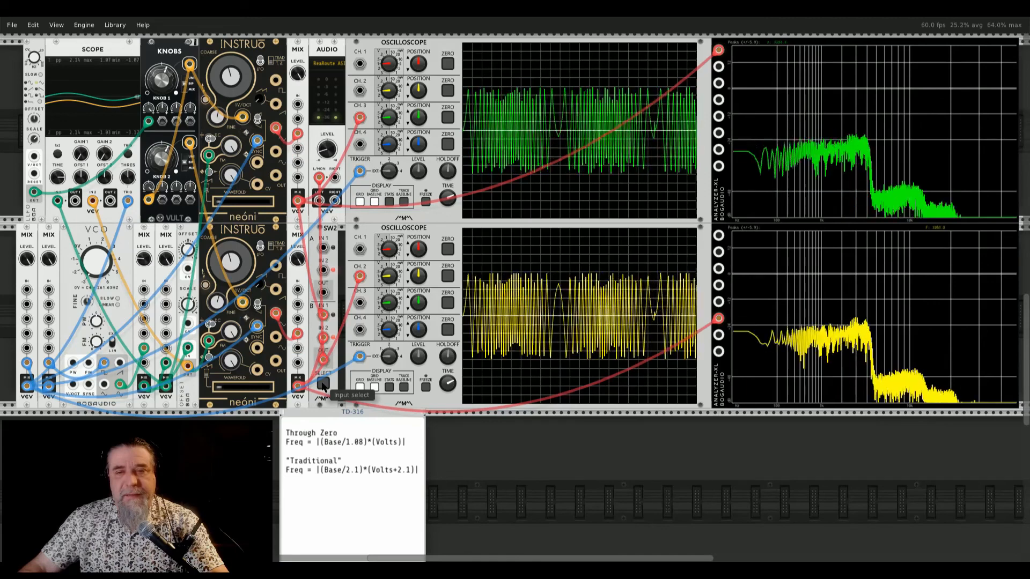
click(322, 384)
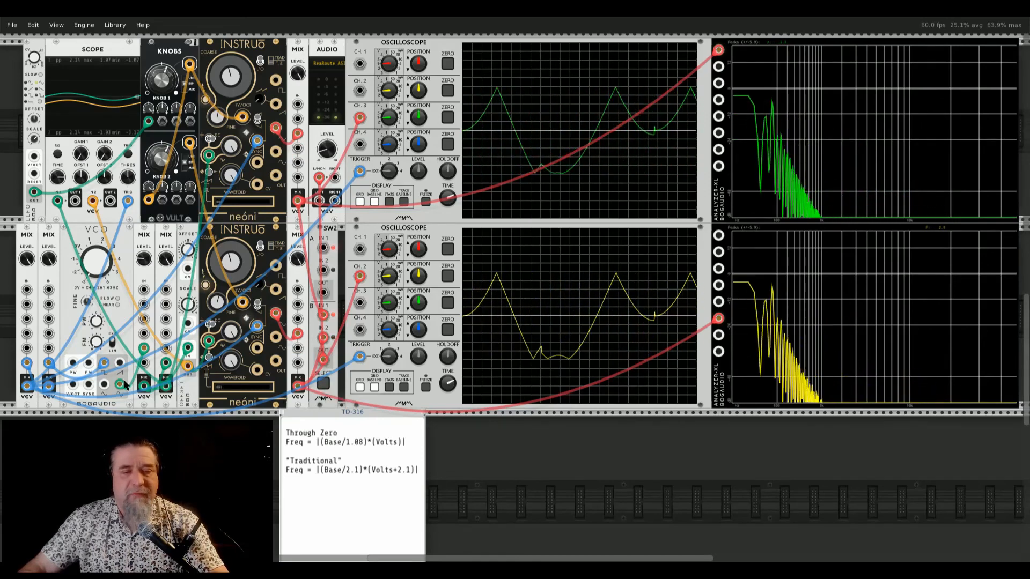
Step: Move the green modulation cable from the VCO's sine output to its square output and lower the Audio module's level to about -80.6 dB
drag(121, 384, 106, 368)
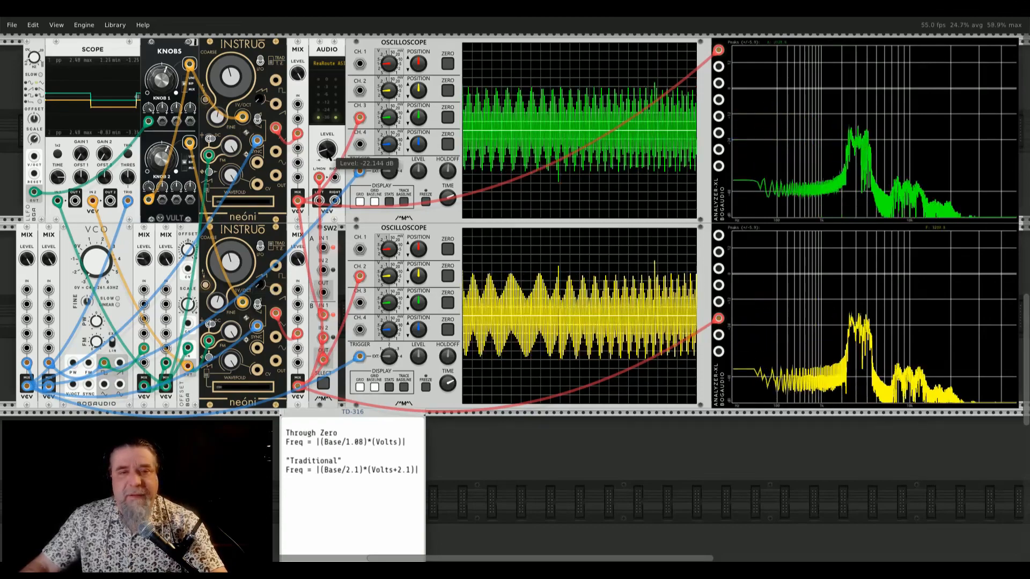
drag(328, 152, 328, 205)
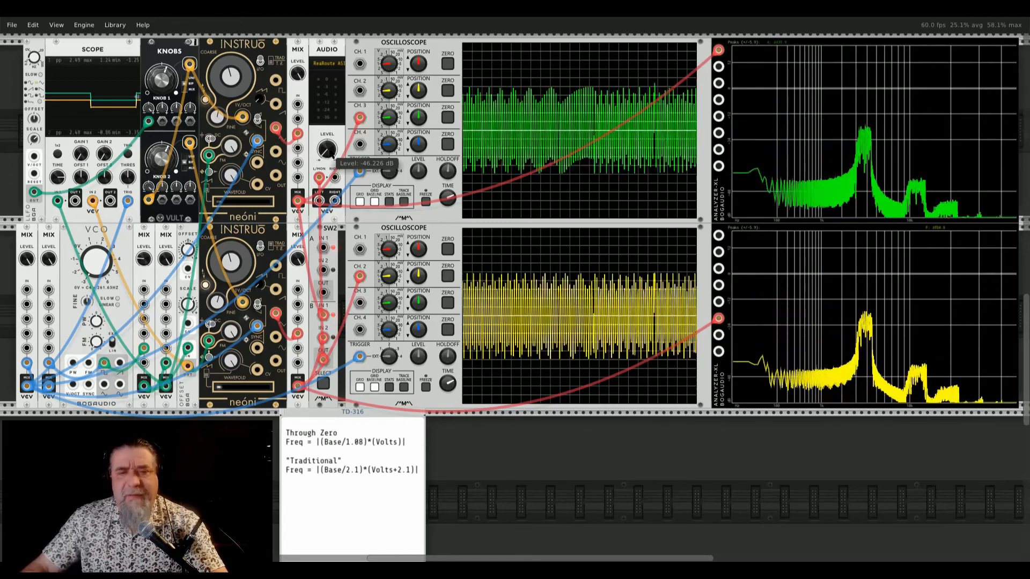
drag(332, 155, 332, 171)
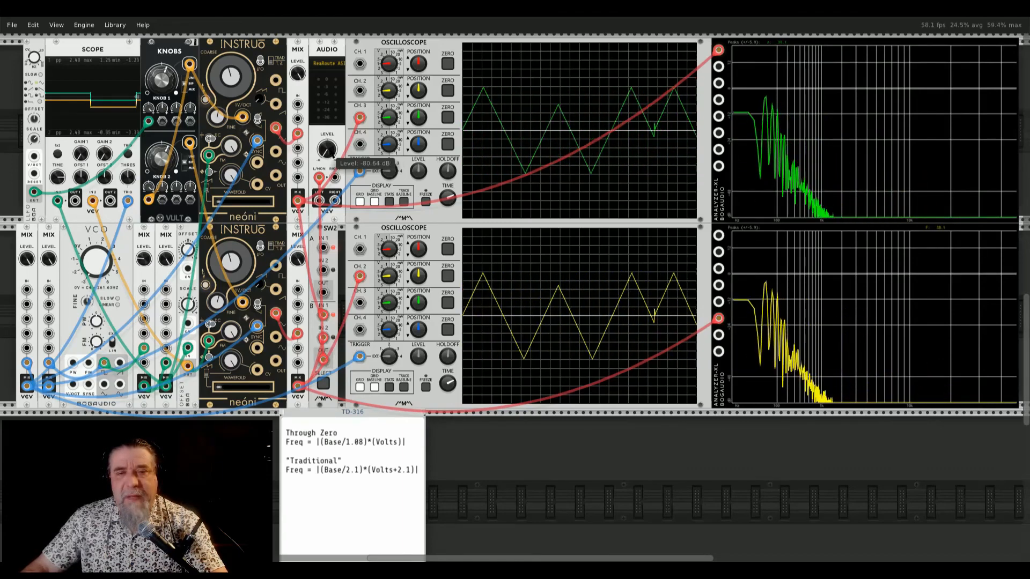